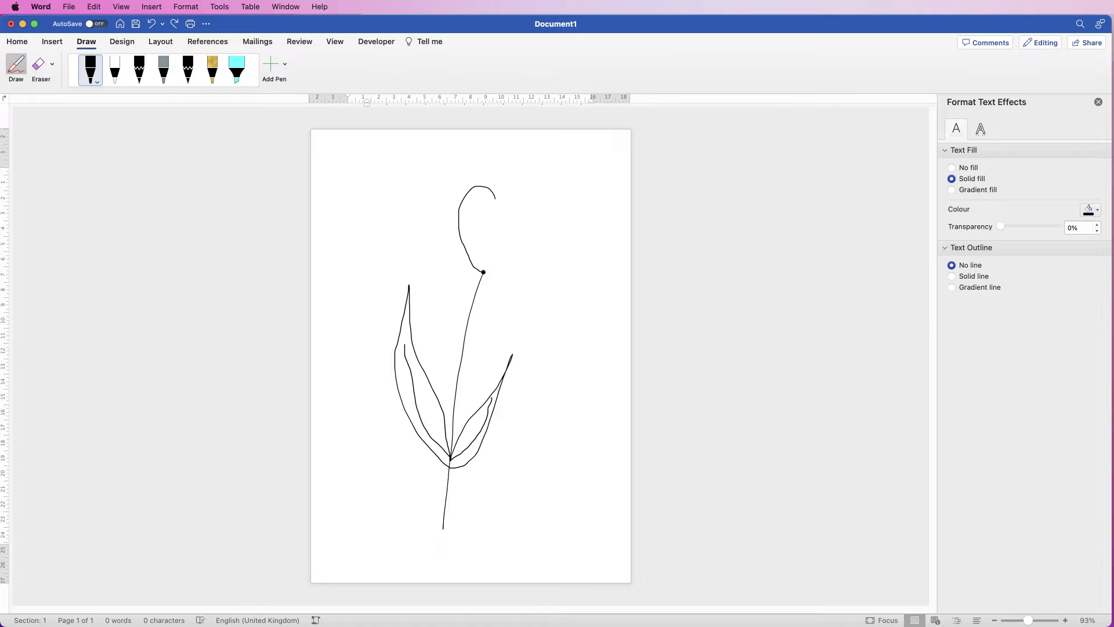
Step: Draw the tulip's remaining petal outlines freehand above the stem with the black pen
{"action": "mouse_move", "coordinate": [483, 271]}
{"action": "left_mouse_down"}
{"action": "mouse_move", "coordinate": [495, 198]}
{"action": "mouse_move", "coordinate": [539, 204]}
{"action": "left_mouse_up"}
Step: Draw a blue rounded rectangle about 8.15 cm high and 7.24 cm wide, and reshape its edit points into a leaf form
{"action": "left_click_drag", "start_coordinate": [339, 194], "coordinate": [450, 318]}
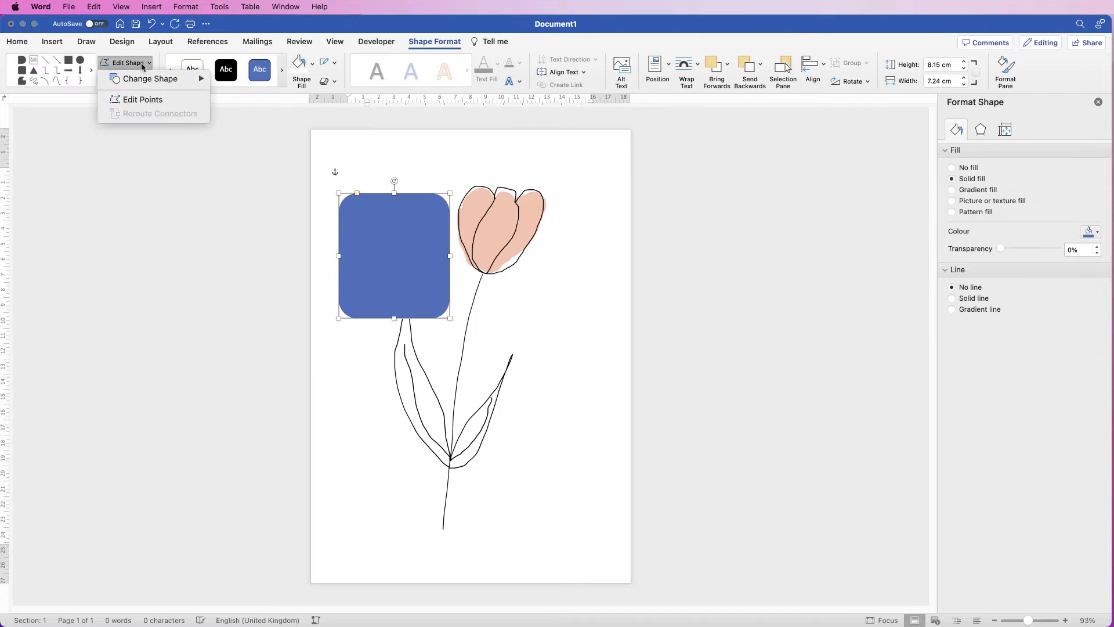
{"action": "left_click", "coordinate": [323, 66]}
{"action": "left_click_drag", "start_coordinate": [395, 193], "coordinate": [386, 163]}
{"action": "left_click_drag", "start_coordinate": [339, 256], "coordinate": [334, 264]}
{"action": "left_click_drag", "start_coordinate": [343, 335], "coordinate": [331, 334]}
{"action": "left_click_drag", "start_coordinate": [444, 318], "coordinate": [450, 332]}
{"action": "left_click_drag", "start_coordinate": [458, 255], "coordinate": [463, 272]}
{"action": "left_click_drag", "start_coordinate": [335, 265], "coordinate": [319, 172]}
Step: Draw a narrow rectangle about 4.78 cm high and 2.11 cm wide and place it over the upper edge of the blue leaf
{"action": "left_click_drag", "start_coordinate": [567, 209], "coordinate": [609, 289]}
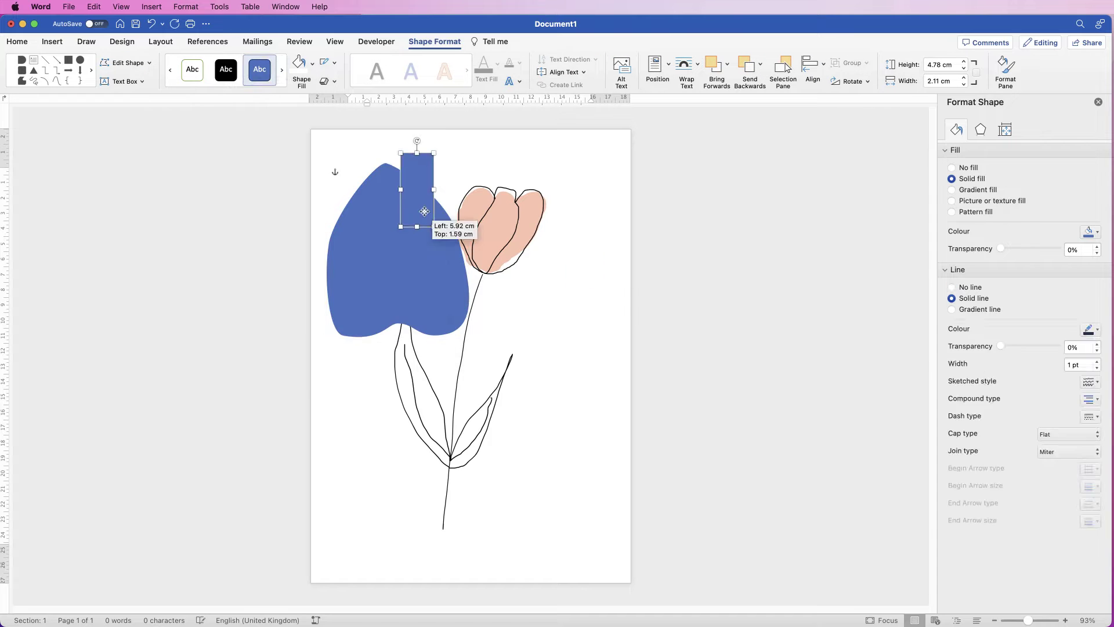
{"action": "left_click_drag", "start_coordinate": [588, 248], "coordinate": [423, 174]}
{"action": "scroll", "coordinate": [279, 323], "scroll_direction": "up", "scroll_amount": 5}
{"action": "left_click_drag", "start_coordinate": [278, 323], "coordinate": [418, 281]}
{"action": "scroll", "coordinate": [418, 281], "scroll_direction": "down", "scroll_amount": 5}
{"action": "mouse_move", "coordinate": [380, 348]}
{"action": "left_mouse_down"}
{"action": "mouse_move", "coordinate": [292, 267]}
{"action": "mouse_move", "coordinate": [500, 338]}
{"action": "mouse_move", "coordinate": [442, 311]}
{"action": "mouse_move", "coordinate": [427, 383]}
{"action": "mouse_move", "coordinate": [368, 338]}
{"action": "mouse_move", "coordinate": [480, 368]}
{"action": "left_mouse_up"}
{"action": "mouse_move", "coordinate": [341, 124]}
{"action": "left_mouse_down"}
{"action": "mouse_move", "coordinate": [371, 142]}
{"action": "mouse_move", "coordinate": [349, 134]}
{"action": "left_mouse_up"}
{"action": "mouse_move", "coordinate": [357, 202]}
{"action": "left_mouse_down"}
{"action": "mouse_move", "coordinate": [364, 518]}
{"action": "mouse_move", "coordinate": [395, 273]}
{"action": "left_mouse_up"}
{"action": "scroll", "coordinate": [361, 511], "scroll_direction": "up", "scroll_amount": 5}
{"action": "scroll", "coordinate": [406, 348], "scroll_direction": "down", "scroll_amount": 5}
{"action": "left_click", "coordinate": [405, 179]}
{"action": "left_click", "coordinate": [368, 318]}
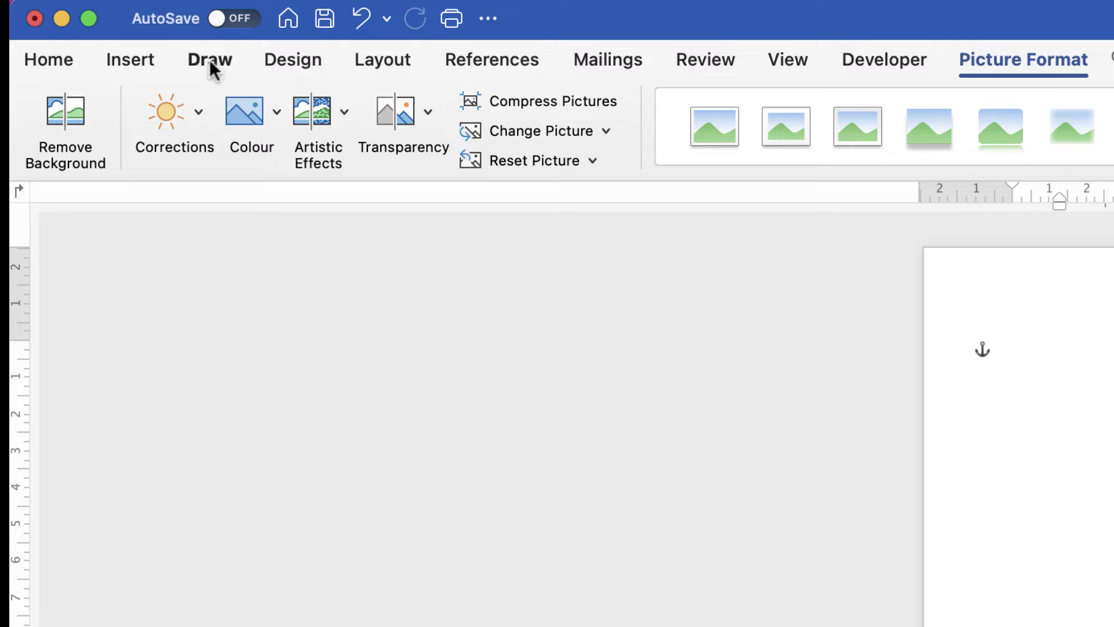
Step: Draw a thin horizontal line about 8 cm long near the page's upper edge with the black pen at 0.25 mm thickness
{"action": "left_click", "coordinate": [211, 68]}
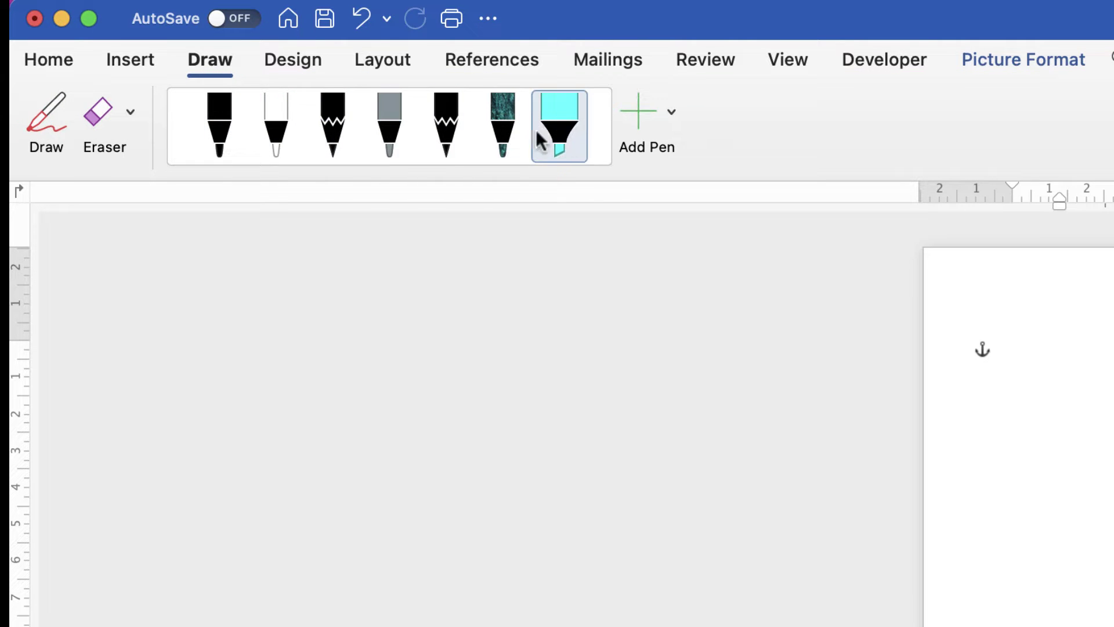
{"action": "left_click", "coordinate": [223, 129]}
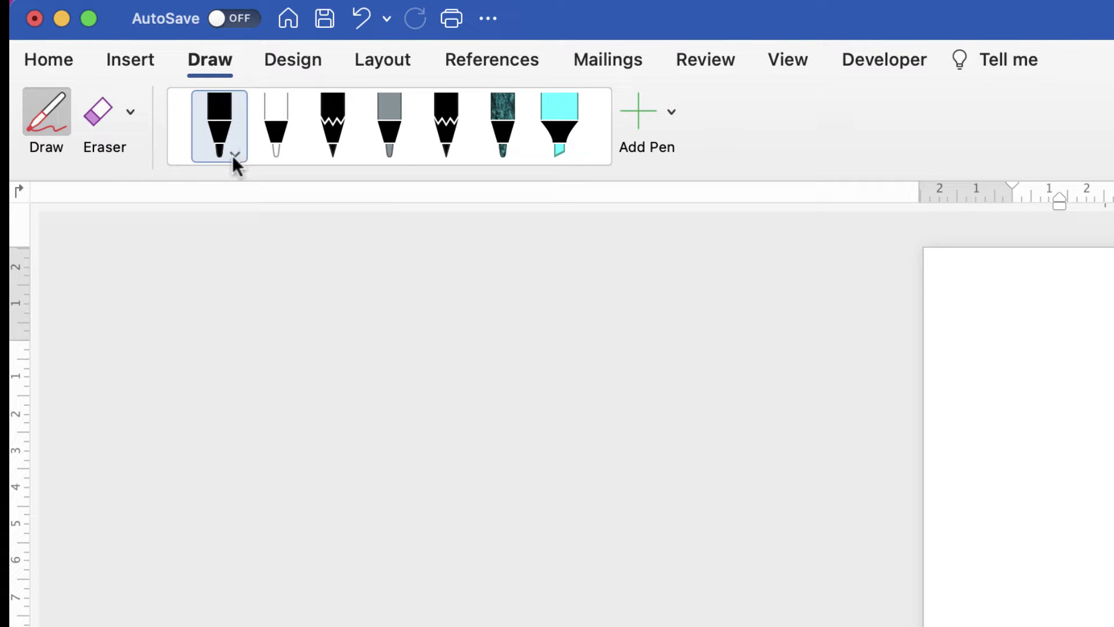
{"action": "left_click", "coordinate": [233, 152]}
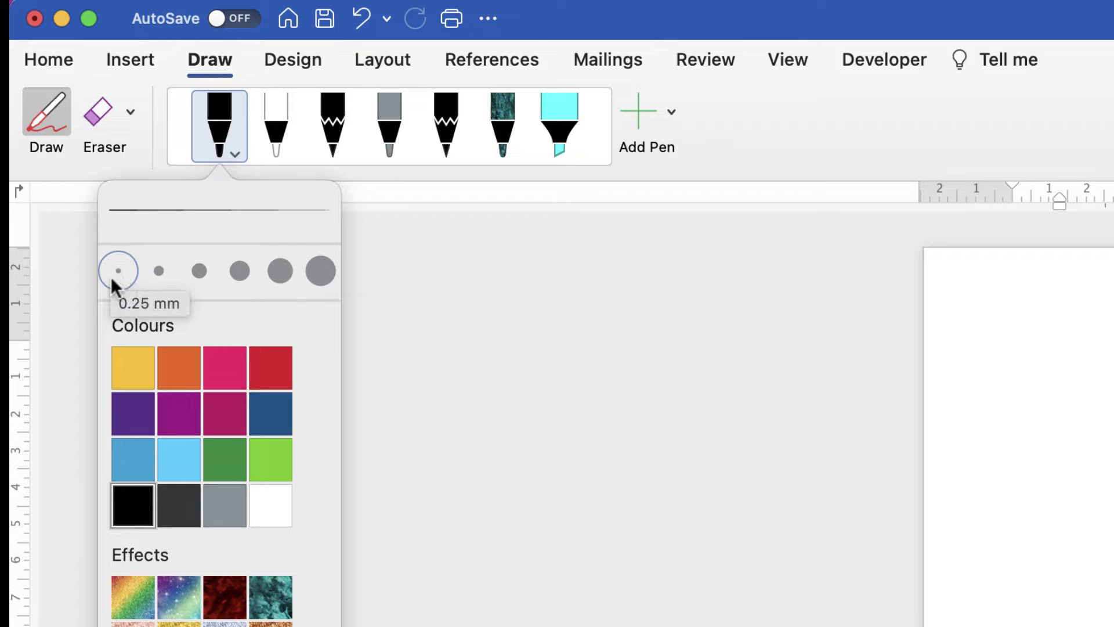
{"action": "left_click", "coordinate": [1038, 357]}
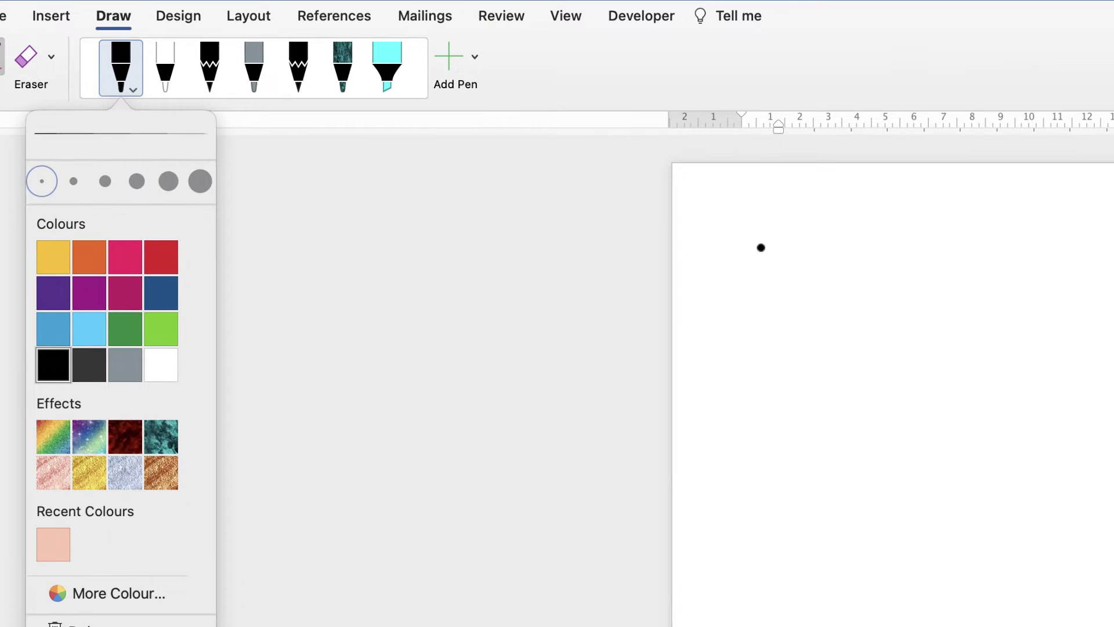
{"action": "left_click_drag", "start_coordinate": [762, 247], "coordinate": [995, 246]}
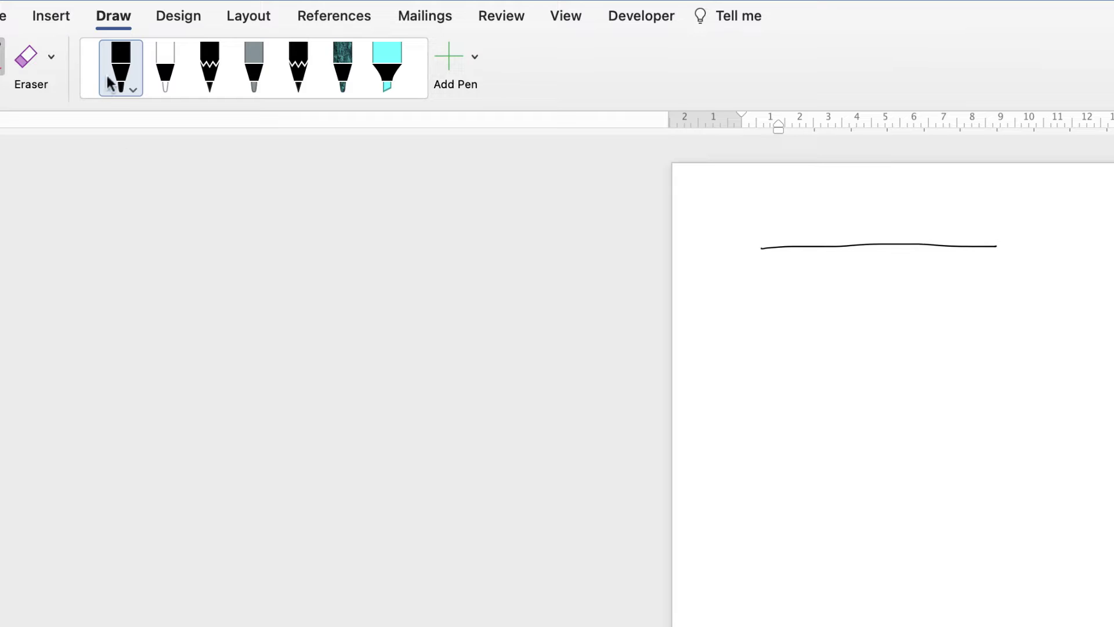
Step: Set the black pen to its thickest size and draw a horizontal line just below the thin one
{"action": "left_click", "coordinate": [132, 91]}
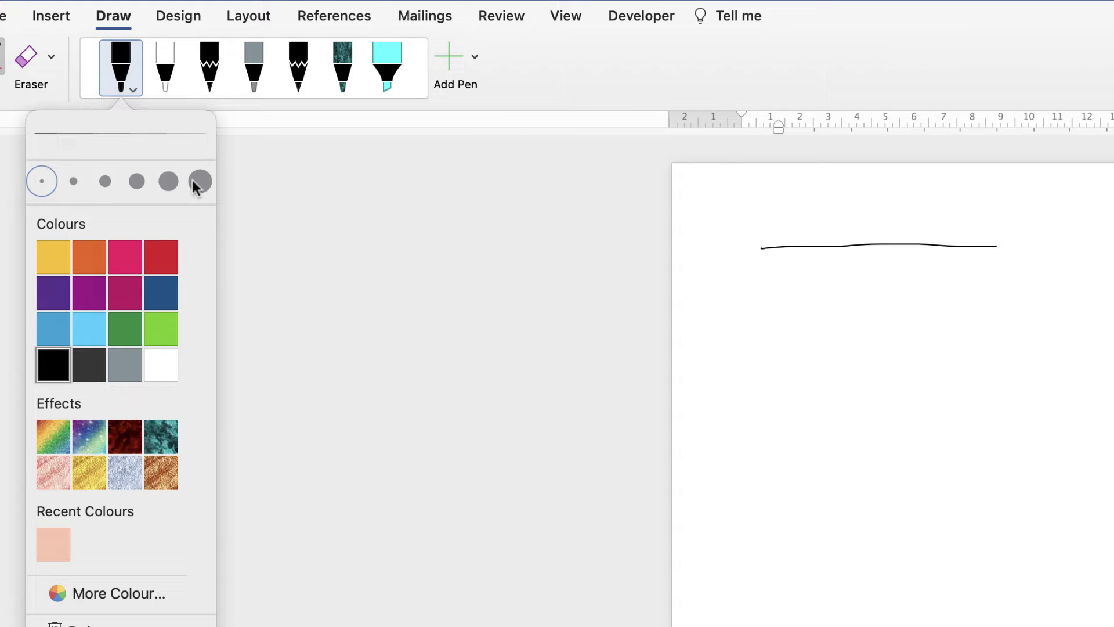
{"action": "left_click", "coordinate": [196, 184]}
{"action": "left_click_drag", "start_coordinate": [762, 273], "coordinate": [1008, 271]}
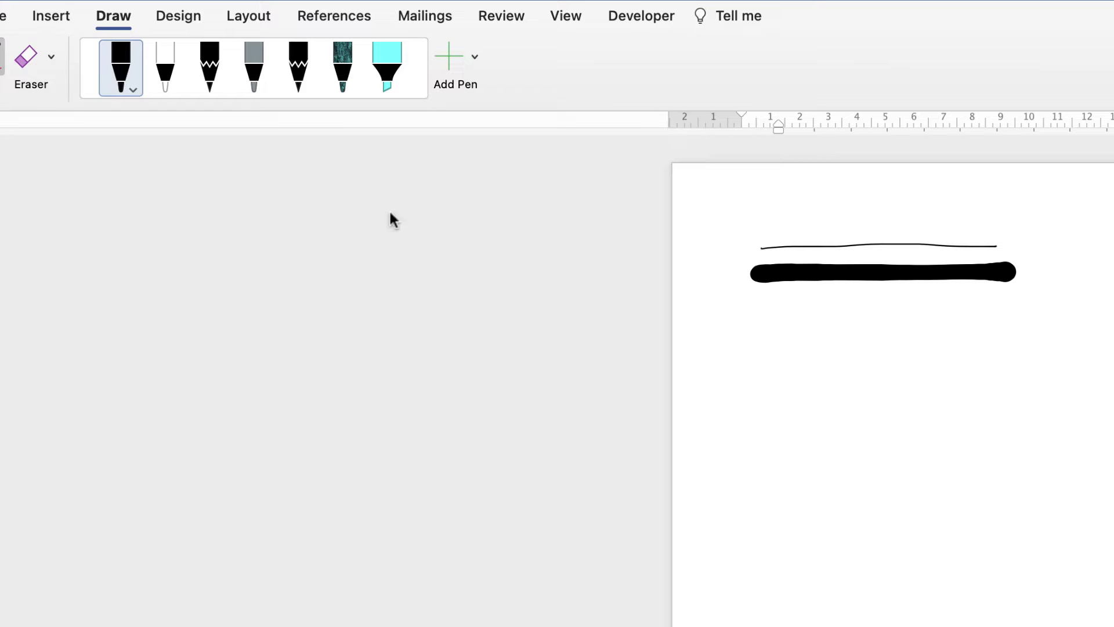
Step: Give the pen a custom muted blue colour from the colour wheel, slightly darkened
{"action": "left_click", "coordinate": [134, 90]}
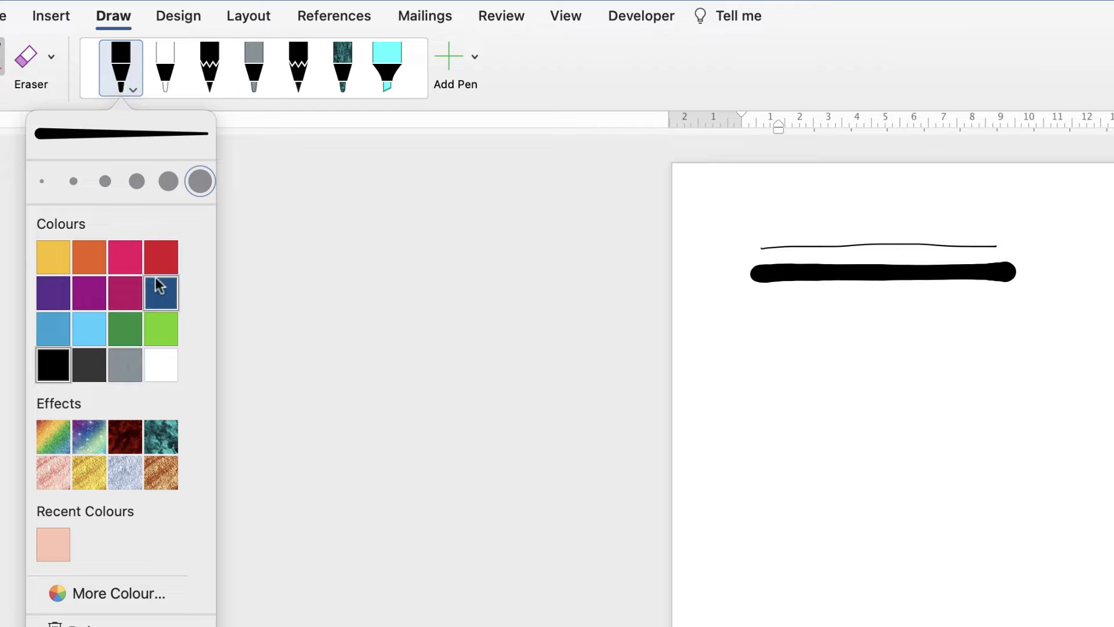
{"action": "left_click", "coordinate": [123, 593]}
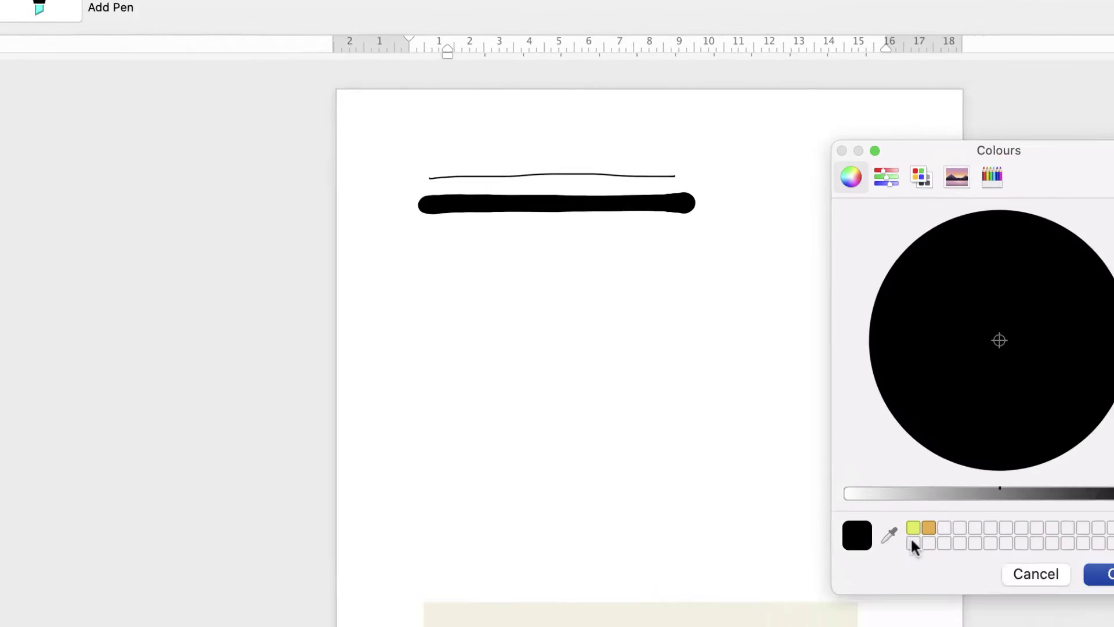
{"action": "left_click", "coordinate": [913, 527]}
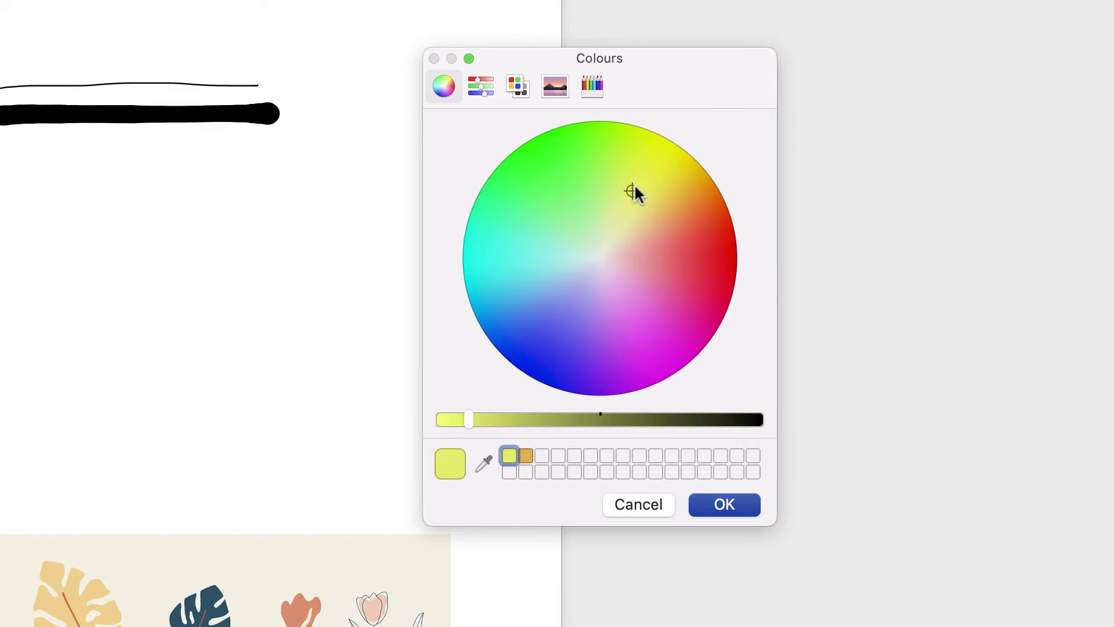
{"action": "left_click_drag", "start_coordinate": [605, 237], "coordinate": [549, 291]}
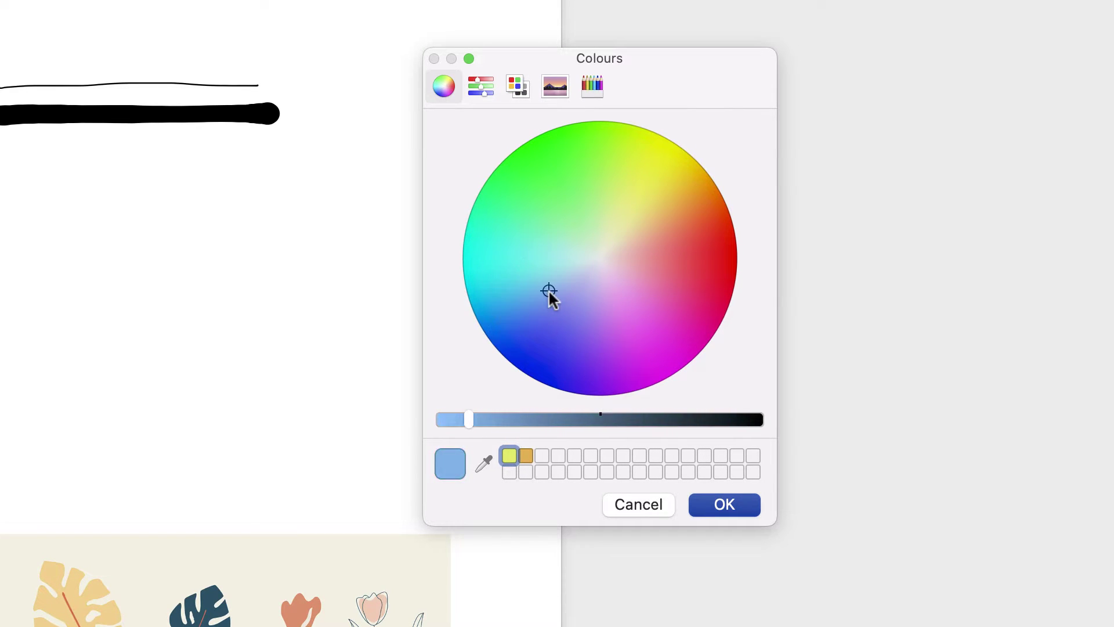
{"action": "left_click_drag", "start_coordinate": [466, 421], "coordinate": [499, 420]}
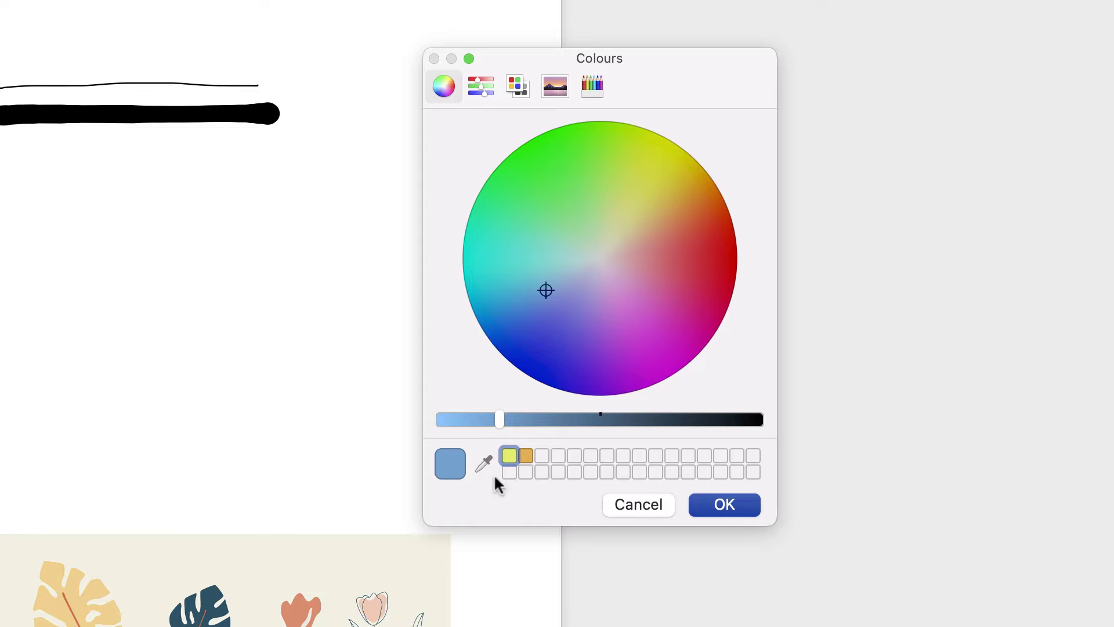
{"action": "left_click", "coordinate": [729, 505]}
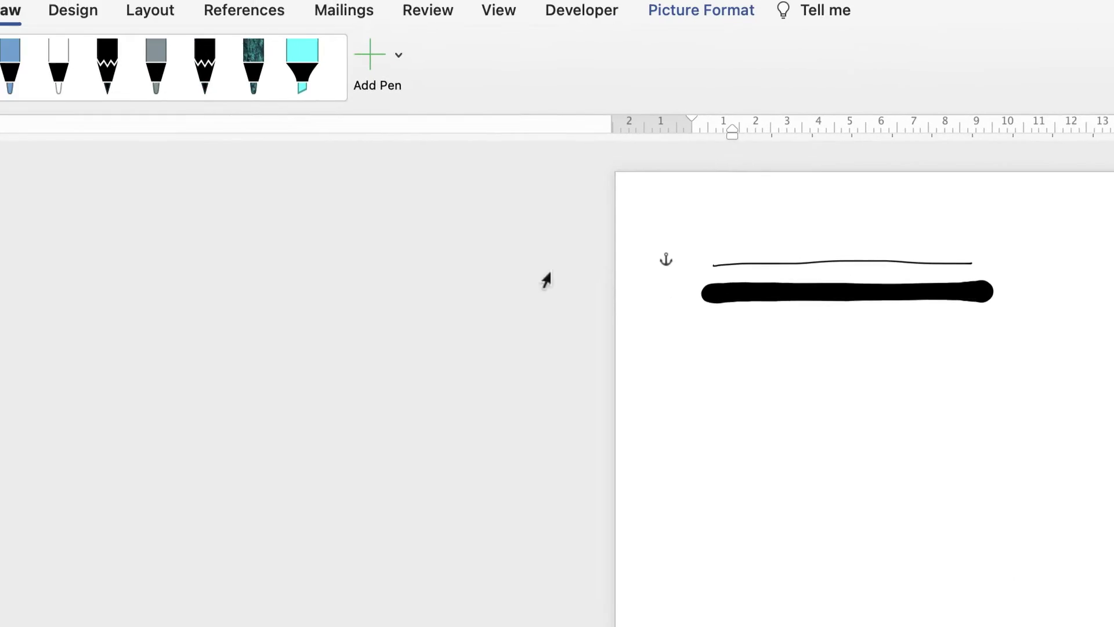
Step: Draw a thick blue horizontal line below the thick black one and stop drawing
{"action": "left_click", "coordinate": [10, 58]}
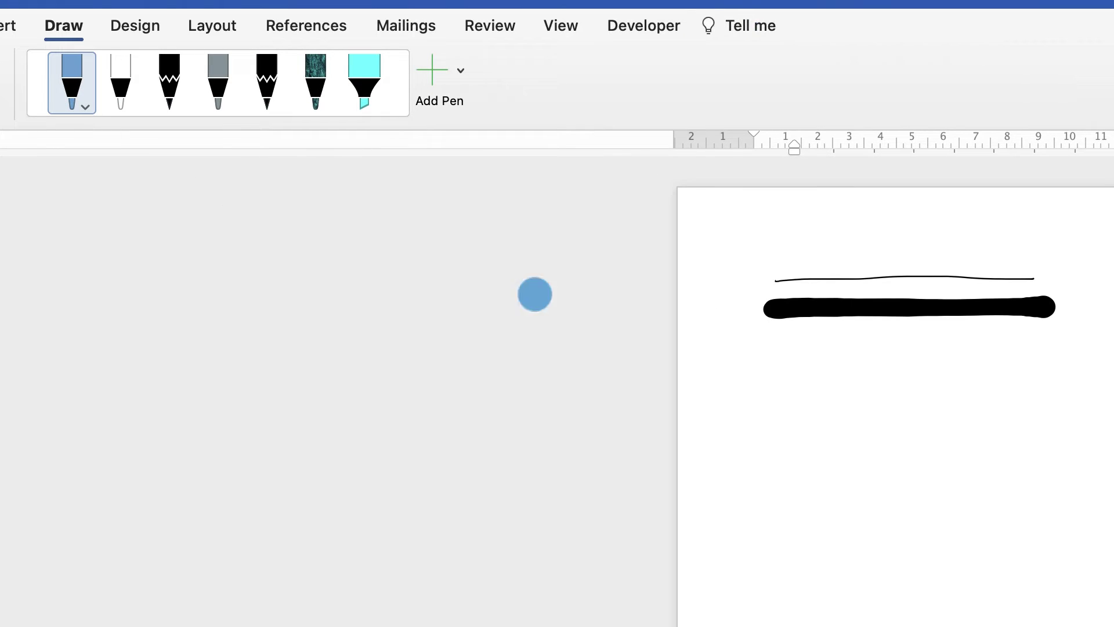
{"action": "mouse_move", "coordinate": [773, 353]}
{"action": "left_mouse_down"}
{"action": "mouse_move", "coordinate": [843, 346]}
{"action": "mouse_move", "coordinate": [1037, 362]}
{"action": "left_mouse_up"}
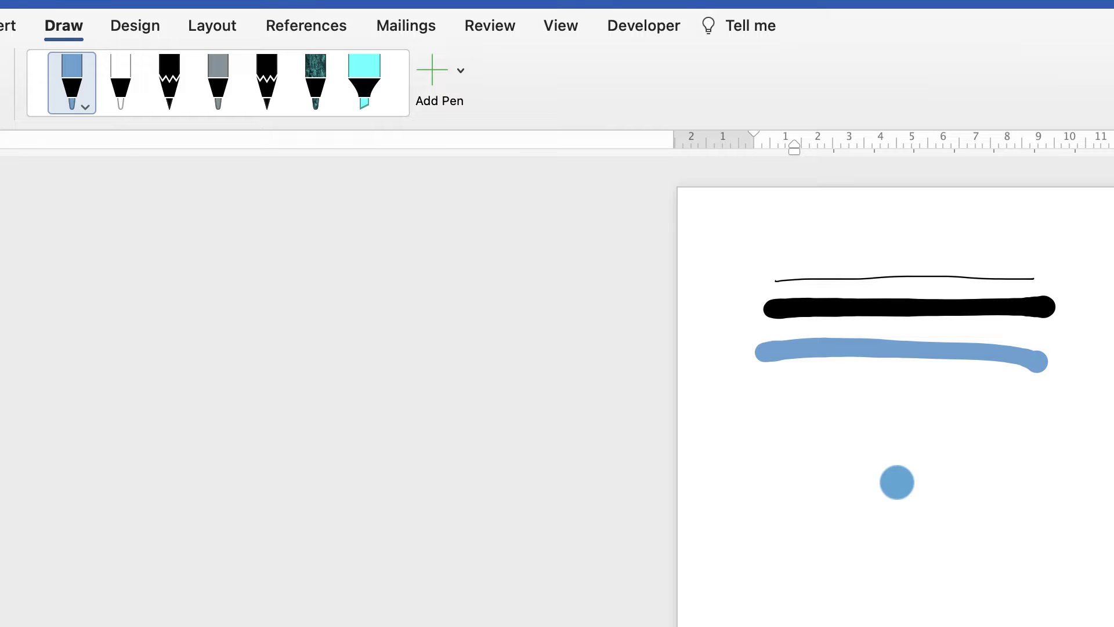
{"action": "key", "text": "Escape"}
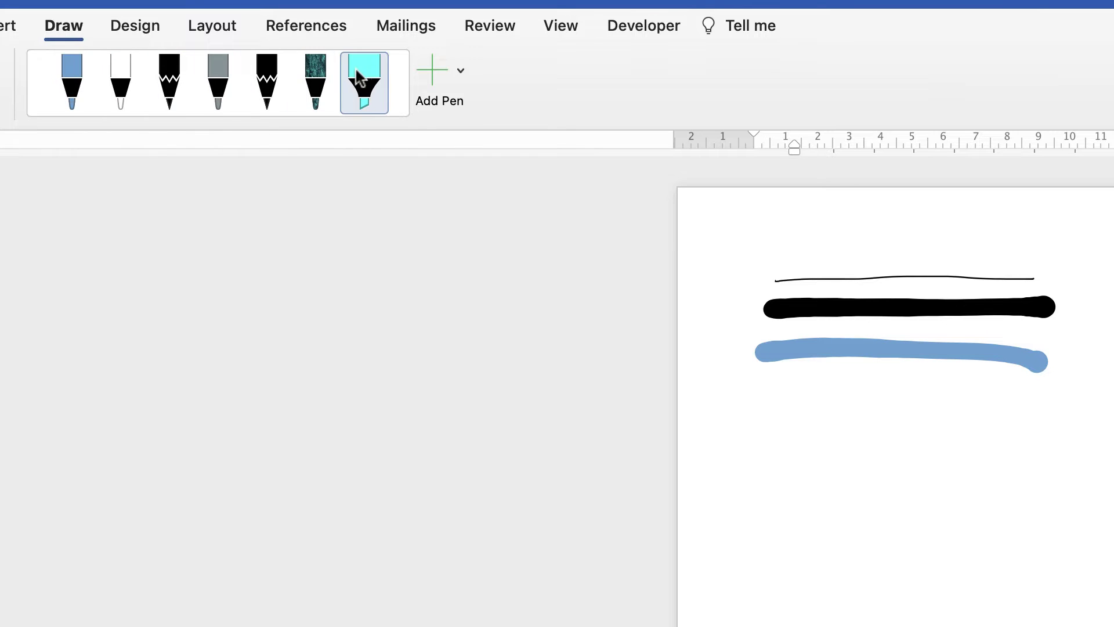
Step: Draw a looping black pencil scribble below the blue line and a curled cyan highlighter stroke beside it
{"action": "left_click", "coordinate": [174, 84]}
{"action": "mouse_move", "coordinate": [770, 429]}
{"action": "left_mouse_down"}
{"action": "mouse_move", "coordinate": [857, 423]}
{"action": "mouse_move", "coordinate": [969, 567]}
{"action": "mouse_move", "coordinate": [989, 444]}
{"action": "mouse_move", "coordinate": [848, 582]}
{"action": "mouse_move", "coordinate": [742, 433]}
{"action": "mouse_move", "coordinate": [843, 418]}
{"action": "mouse_move", "coordinate": [903, 565]}
{"action": "mouse_move", "coordinate": [933, 530]}
{"action": "left_mouse_up"}
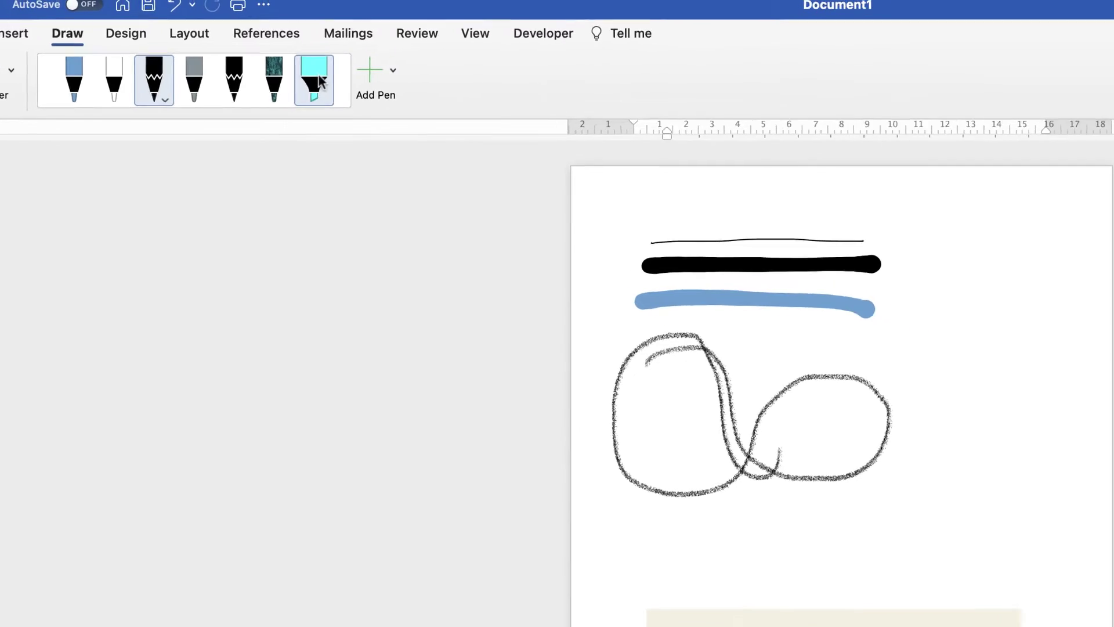
{"action": "left_click", "coordinate": [319, 75]}
{"action": "mouse_move", "coordinate": [915, 364]}
{"action": "left_mouse_down"}
{"action": "mouse_move", "coordinate": [977, 347]}
{"action": "mouse_move", "coordinate": [940, 410]}
{"action": "left_mouse_up"}
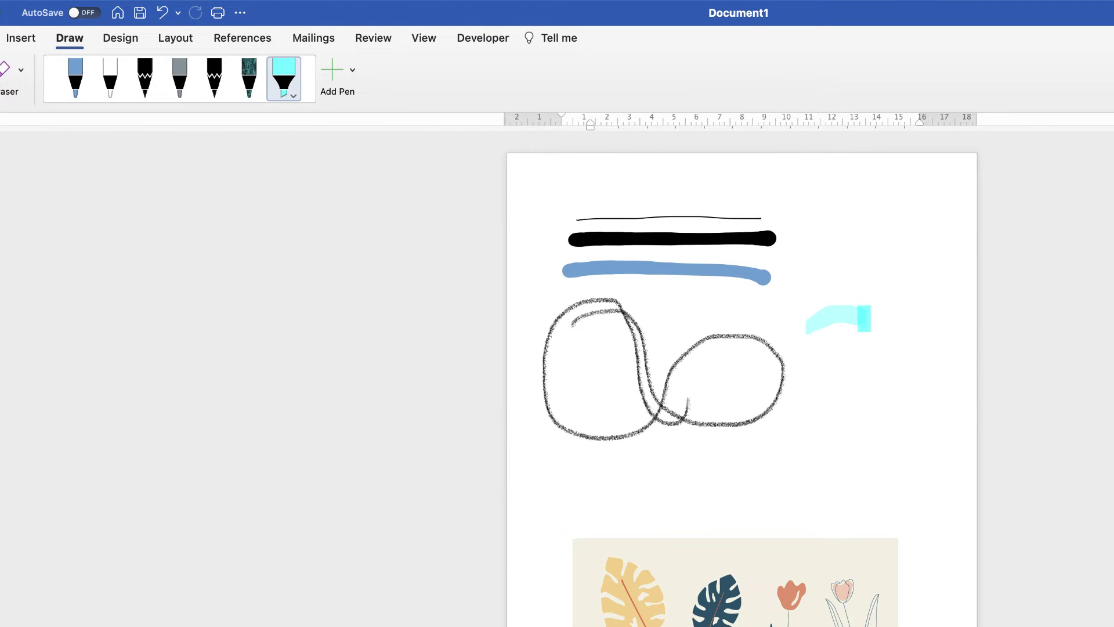
{"action": "left_click_drag", "start_coordinate": [828, 366], "coordinate": [851, 393]}
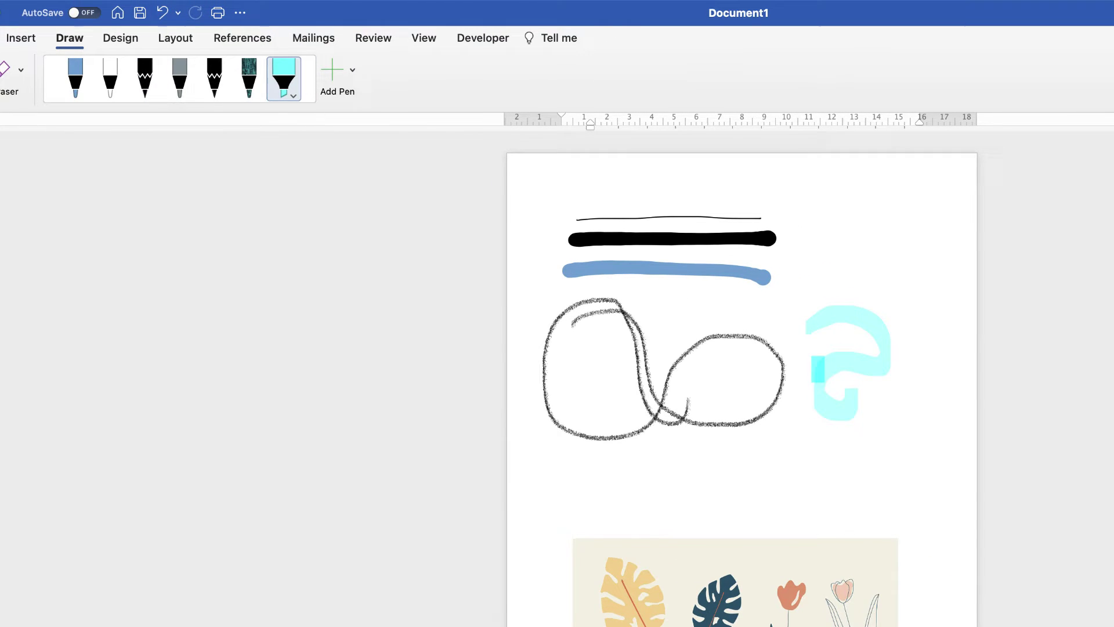
Step: Set the teal effect pen to the gold effect and draw a thick curling stroke above the cyan highlighter stroke
{"action": "left_click", "coordinate": [350, 71]}
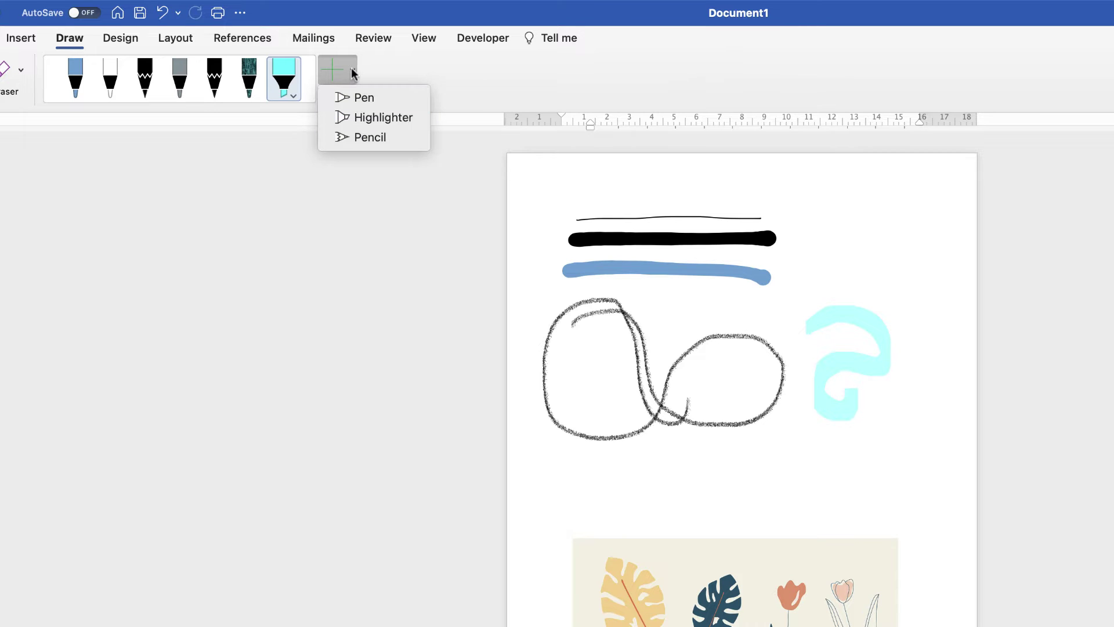
{"action": "key", "text": "Escape"}
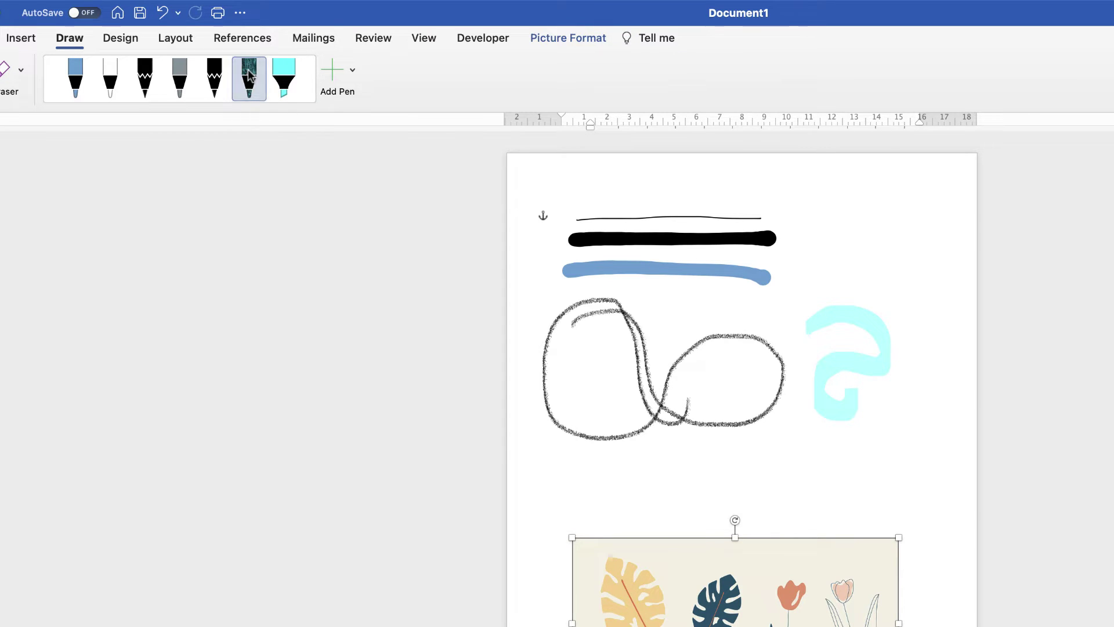
{"action": "left_click", "coordinate": [253, 91]}
{"action": "left_click", "coordinate": [259, 93]}
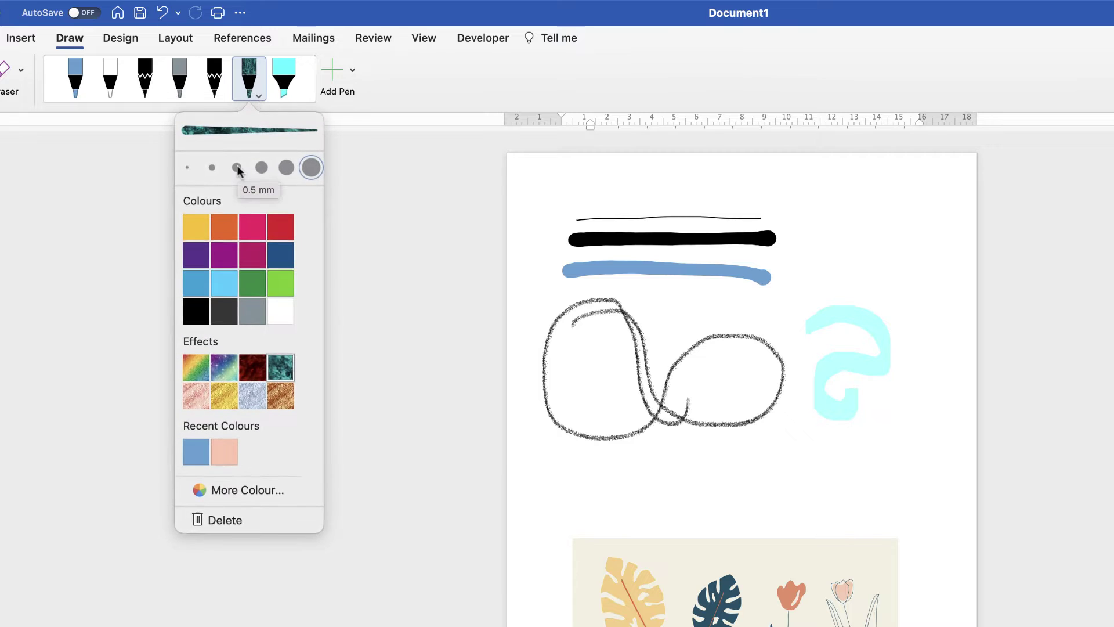
{"action": "left_click", "coordinate": [219, 395]}
{"action": "mouse_move", "coordinate": [823, 256]}
{"action": "left_mouse_down"}
{"action": "mouse_move", "coordinate": [895, 241]}
{"action": "mouse_move", "coordinate": [868, 278]}
{"action": "mouse_move", "coordinate": [935, 268]}
{"action": "mouse_move", "coordinate": [808, 235]}
{"action": "mouse_move", "coordinate": [836, 258]}
{"action": "left_mouse_up"}
{"action": "key", "text": "Escape"}
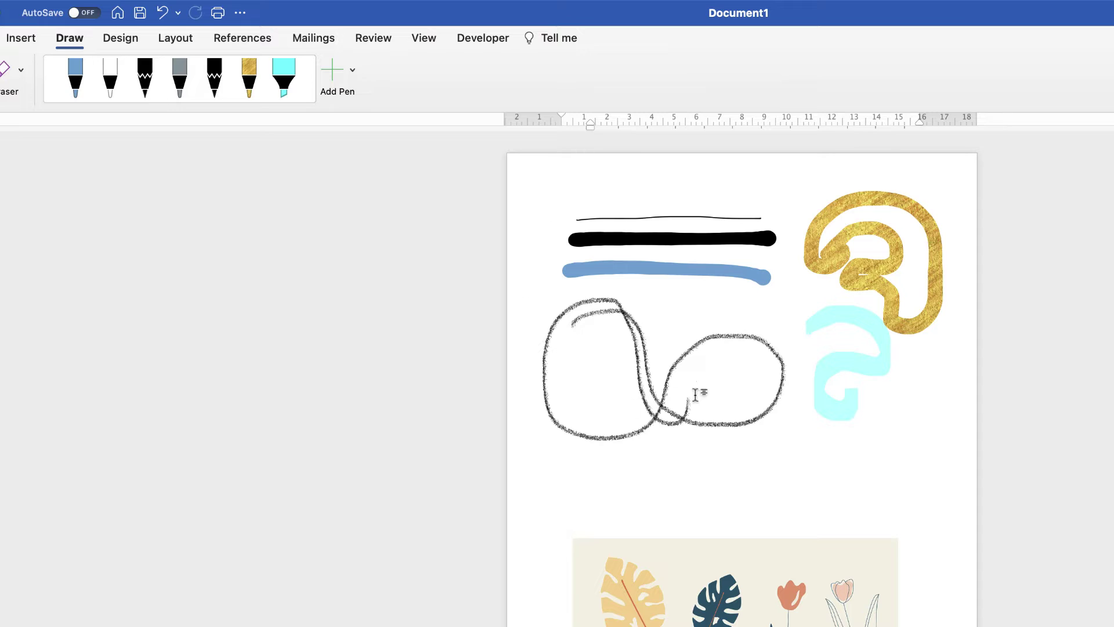
Step: Resize the cyan highlighter stroke to about 4.65 cm high and 5.26 cm wide below the gold stroke
{"action": "left_click", "coordinate": [847, 318]}
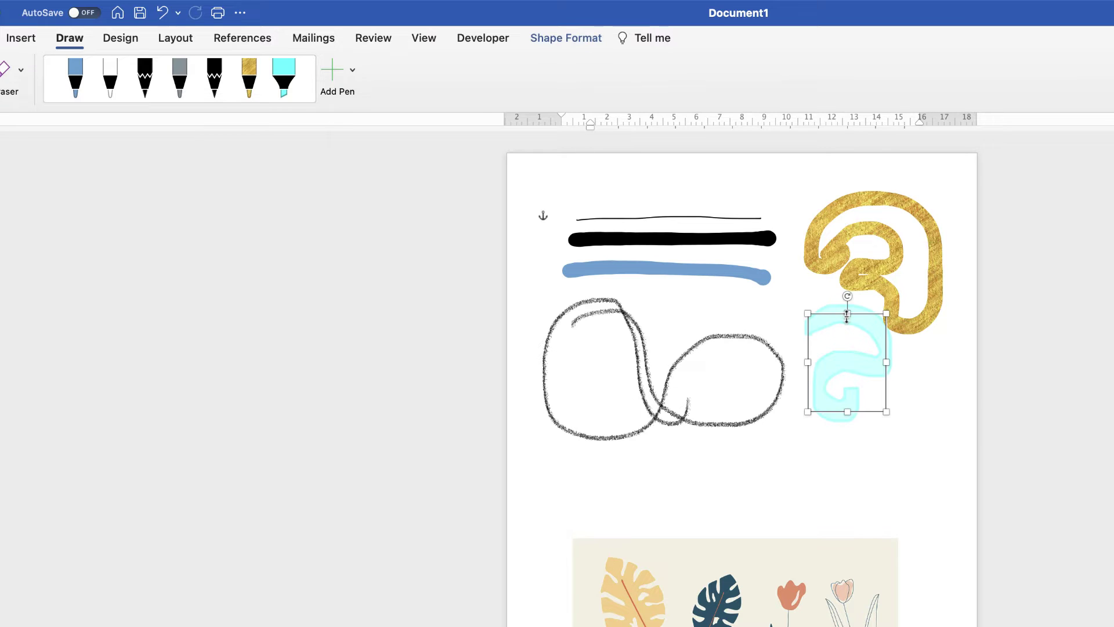
{"action": "mouse_move", "coordinate": [873, 364]}
{"action": "left_mouse_down"}
{"action": "mouse_move", "coordinate": [846, 438]}
{"action": "mouse_move", "coordinate": [915, 450]}
{"action": "mouse_move", "coordinate": [900, 433]}
{"action": "mouse_move", "coordinate": [880, 456]}
{"action": "mouse_move", "coordinate": [903, 415]}
{"action": "mouse_move", "coordinate": [872, 434]}
{"action": "left_mouse_up"}
{"action": "mouse_move", "coordinate": [889, 382]}
{"action": "left_mouse_down"}
{"action": "mouse_move", "coordinate": [941, 336]}
{"action": "mouse_move", "coordinate": [855, 304]}
{"action": "mouse_move", "coordinate": [838, 281]}
{"action": "mouse_move", "coordinate": [885, 209]}
{"action": "mouse_move", "coordinate": [905, 200]}
{"action": "mouse_move", "coordinate": [910, 242]}
{"action": "left_mouse_up"}
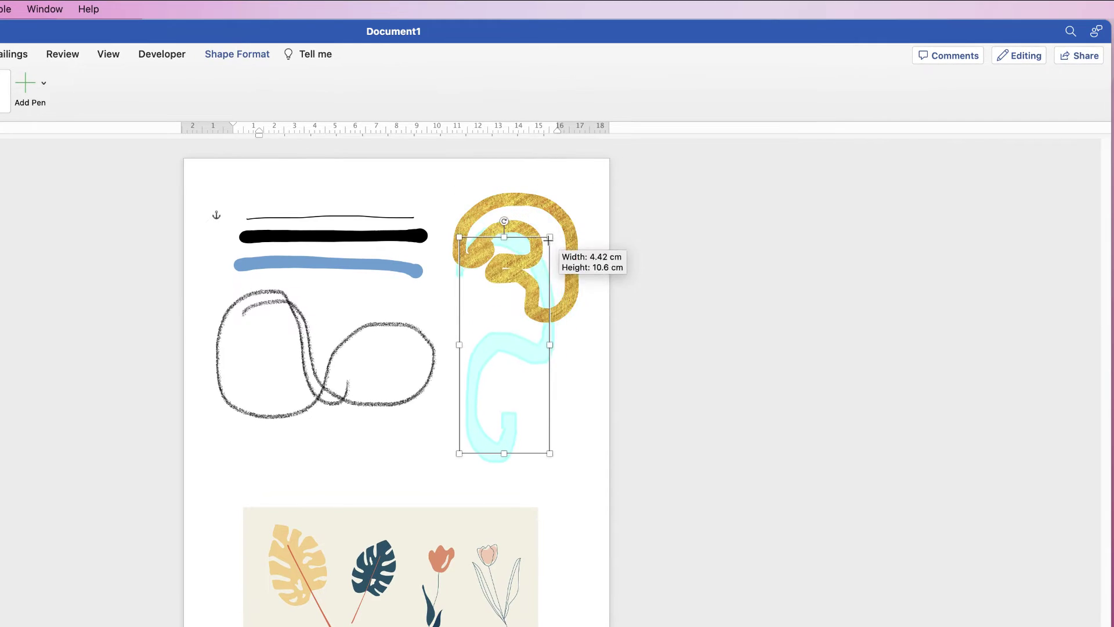
{"action": "mouse_move", "coordinate": [550, 238]}
{"action": "left_mouse_down"}
{"action": "mouse_move", "coordinate": [555, 358]}
{"action": "mouse_move", "coordinate": [567, 357]}
{"action": "left_mouse_up"}
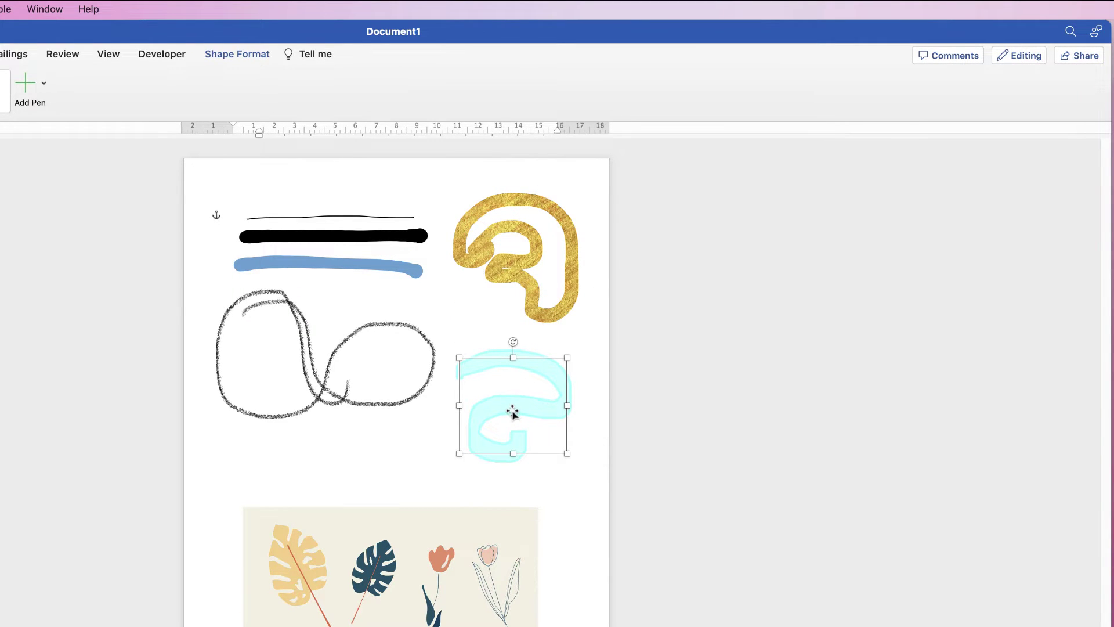
Step: Open the ink formatting options for the highlighter stroke and change its line colour to standard red
{"action": "left_click", "coordinate": [221, 58]}
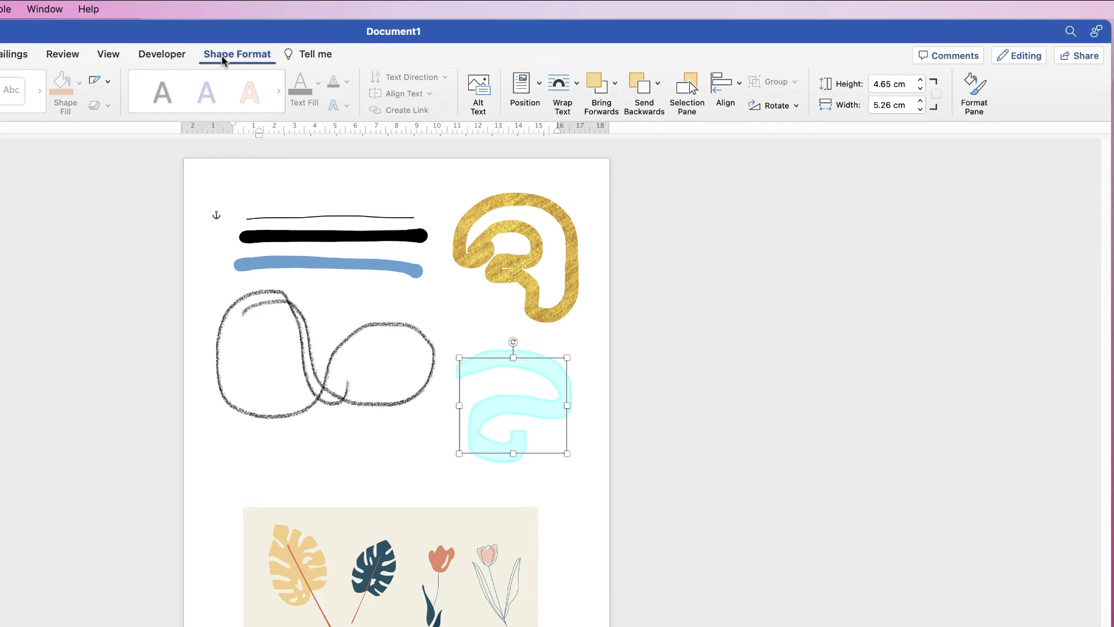
{"action": "left_click", "coordinate": [974, 90]}
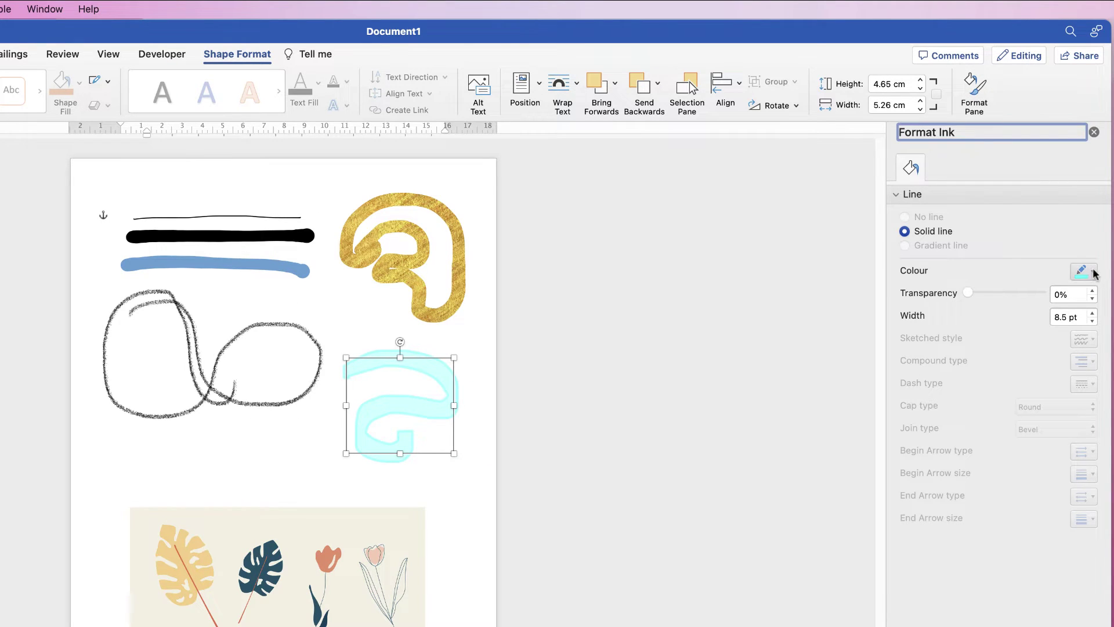
{"action": "left_click", "coordinate": [1094, 272]}
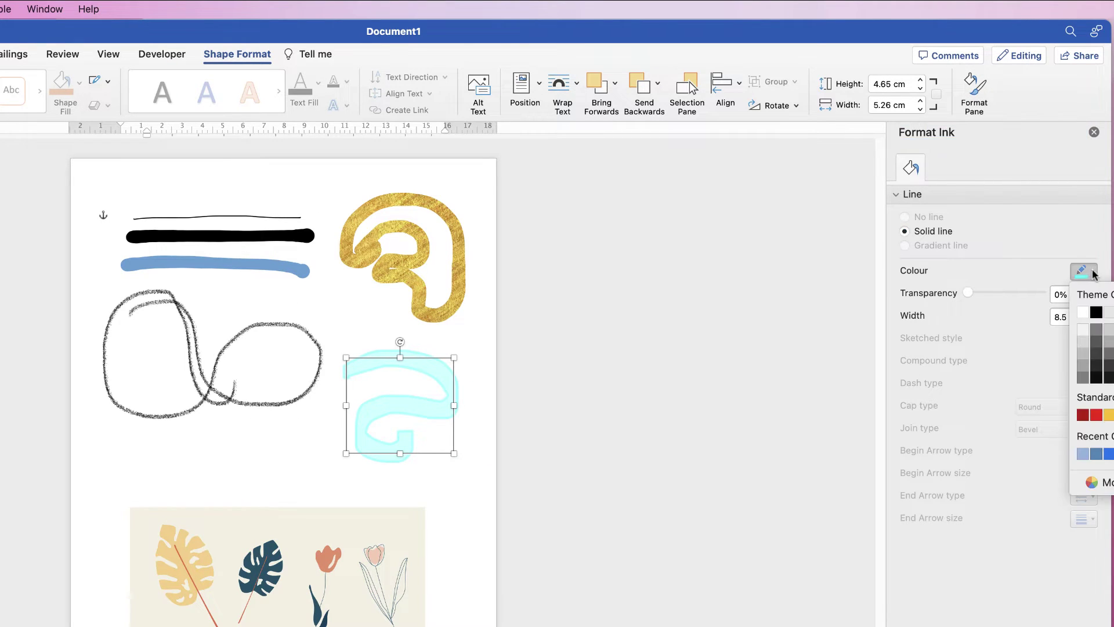
{"action": "left_click", "coordinate": [1096, 416]}
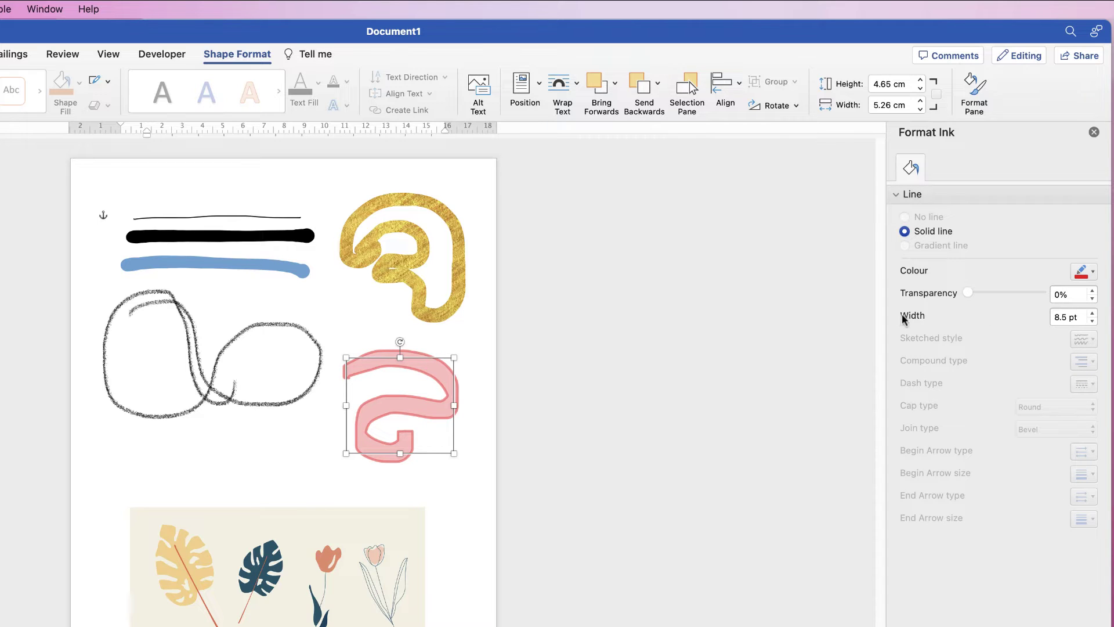
Step: Set the red ink stroke's line width to 4.5 pt and resize it to about 4.97 cm high and 4.21 cm wide
{"action": "left_click", "coordinate": [1092, 314]}
{"action": "left_click", "coordinate": [1092, 322]}
{"action": "left_click", "coordinate": [1092, 321]}
{"action": "left_click", "coordinate": [1093, 321]}
{"action": "left_click", "coordinate": [1093, 321]}
{"action": "left_click", "coordinate": [1093, 321]}
{"action": "left_click", "coordinate": [1092, 322]}
{"action": "left_click", "coordinate": [1093, 321]}
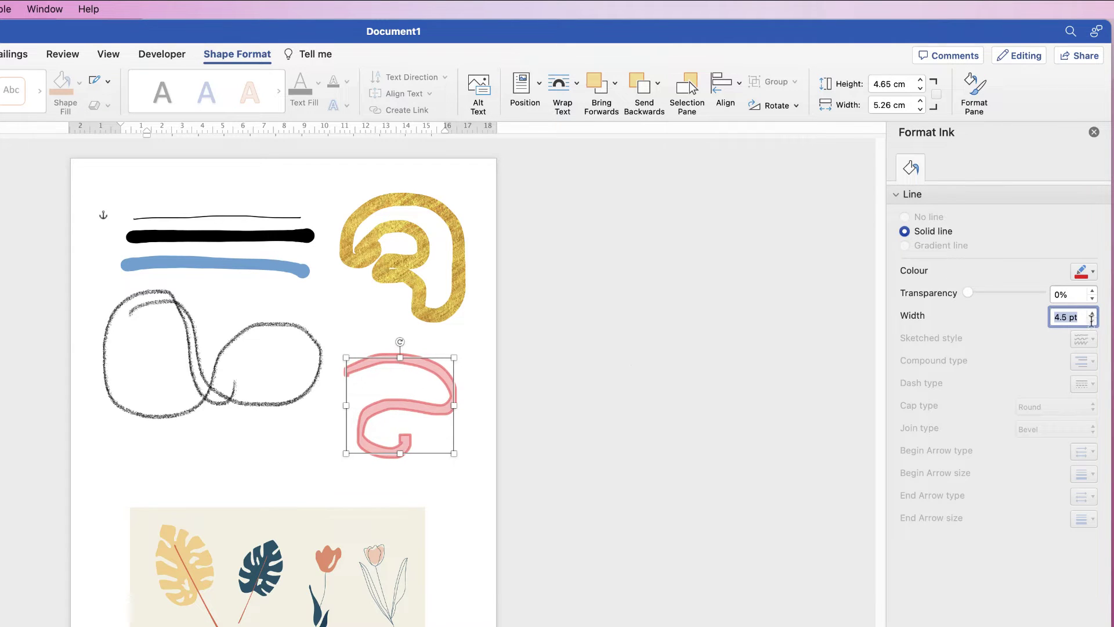
{"action": "mouse_move", "coordinate": [454, 356]}
{"action": "left_mouse_down"}
{"action": "mouse_move", "coordinate": [360, 394]}
{"action": "mouse_move", "coordinate": [386, 344]}
{"action": "mouse_move", "coordinate": [456, 322]}
{"action": "mouse_move", "coordinate": [431, 351]}
{"action": "left_mouse_up"}
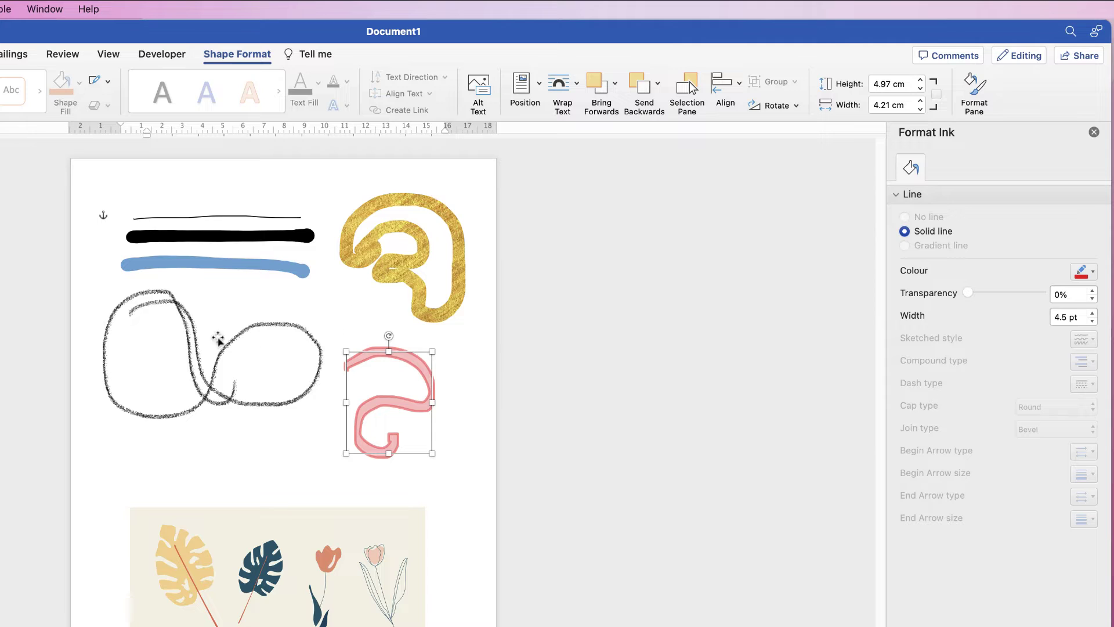
Step: Reposition the pencil scribble slightly lower on the page and move the blue stroke down across it
{"action": "left_click", "coordinate": [191, 366]}
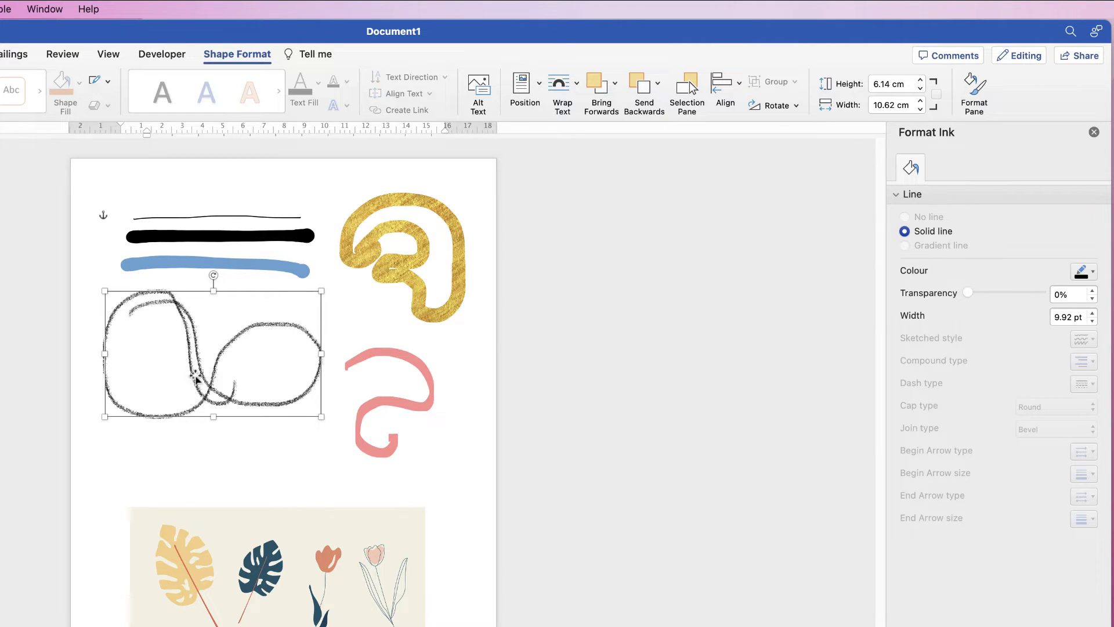
{"action": "mouse_move", "coordinate": [217, 353]}
{"action": "left_mouse_down"}
{"action": "mouse_move", "coordinate": [276, 361]}
{"action": "mouse_move", "coordinate": [217, 358]}
{"action": "mouse_move", "coordinate": [235, 325]}
{"action": "left_mouse_up"}
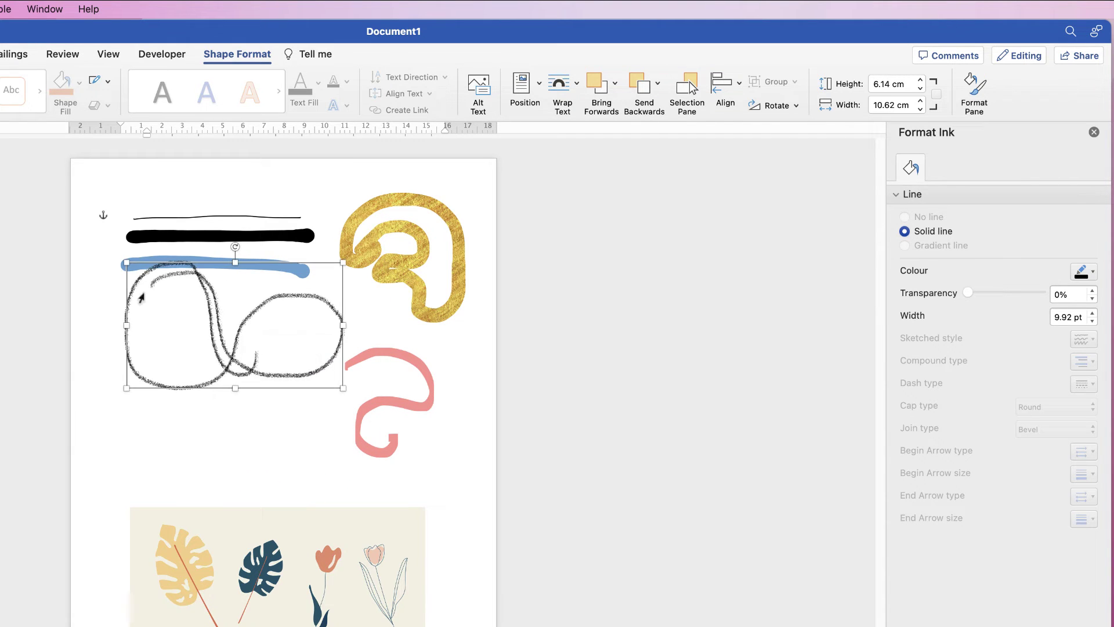
{"action": "left_click", "coordinate": [222, 366]}
{"action": "mouse_move", "coordinate": [222, 367]}
{"action": "left_mouse_down"}
{"action": "mouse_move", "coordinate": [223, 416]}
{"action": "mouse_move", "coordinate": [208, 386]}
{"action": "mouse_move", "coordinate": [208, 405]}
{"action": "left_mouse_up"}
{"action": "left_click", "coordinate": [189, 266]}
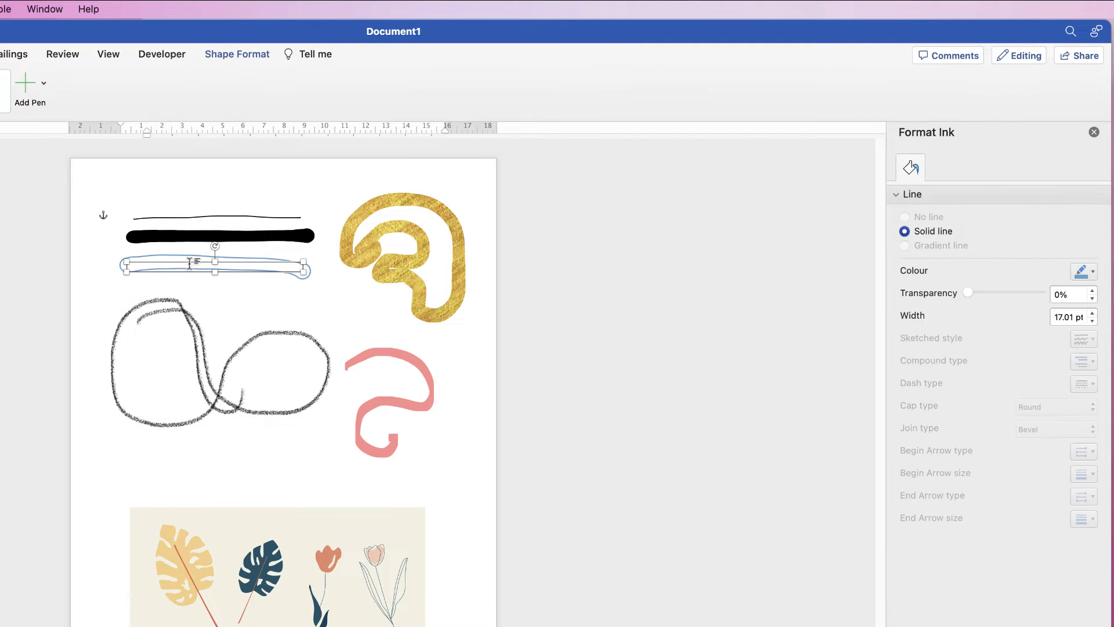
{"action": "left_click_drag", "start_coordinate": [235, 270], "coordinate": [238, 373]}
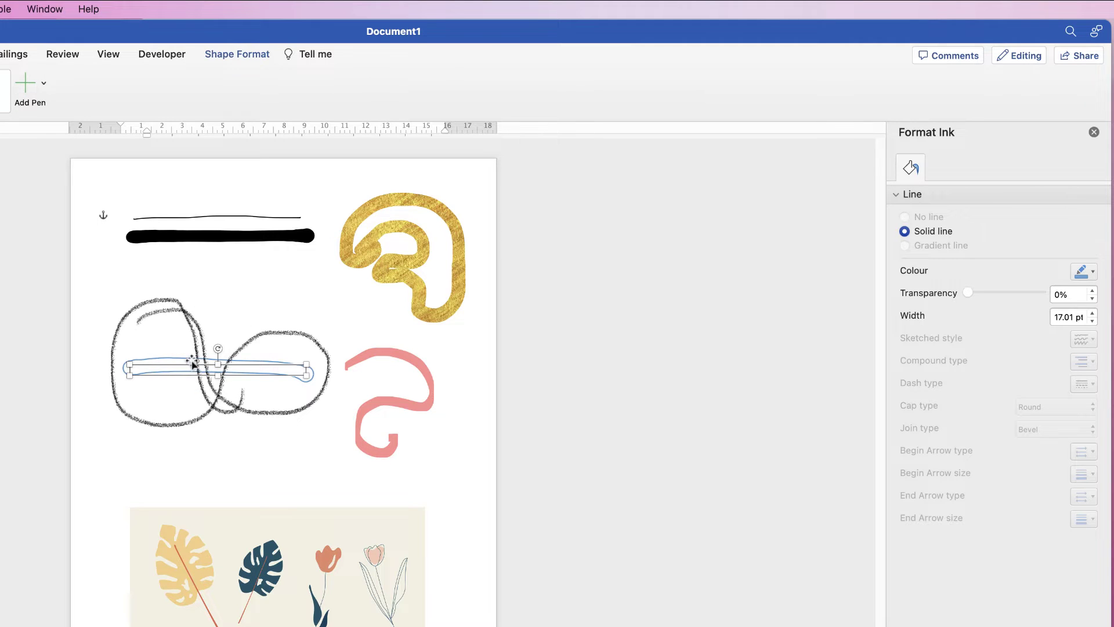
Step: Group the blue stroke with the pencil scribble and move the group as one object
{"action": "left_click", "coordinate": [184, 312], "text": "shift"}
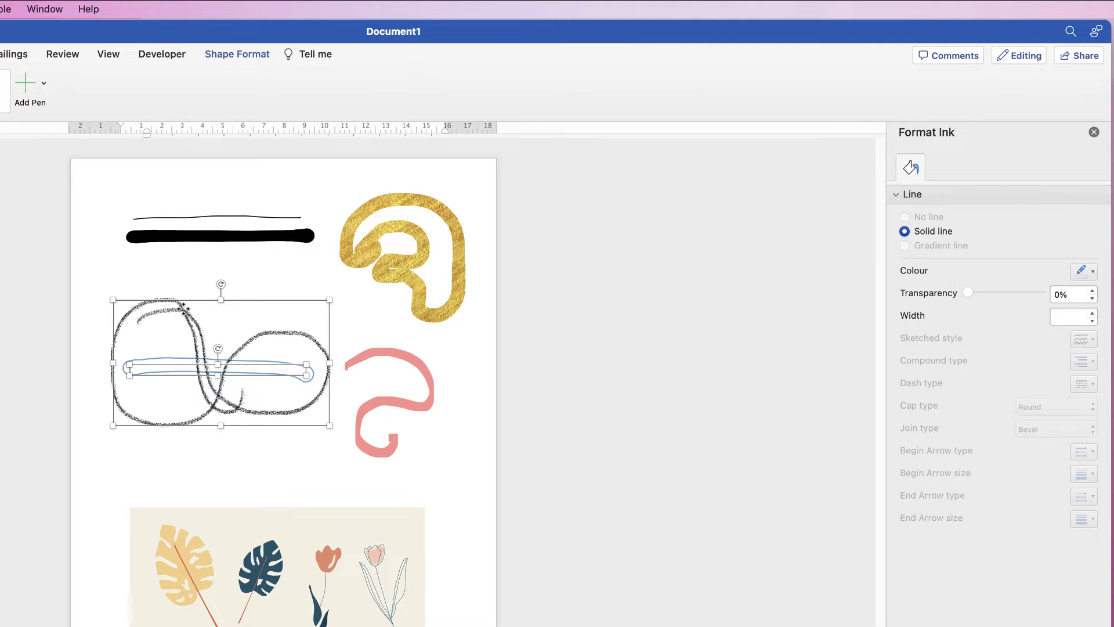
{"action": "left_click", "coordinate": [238, 54]}
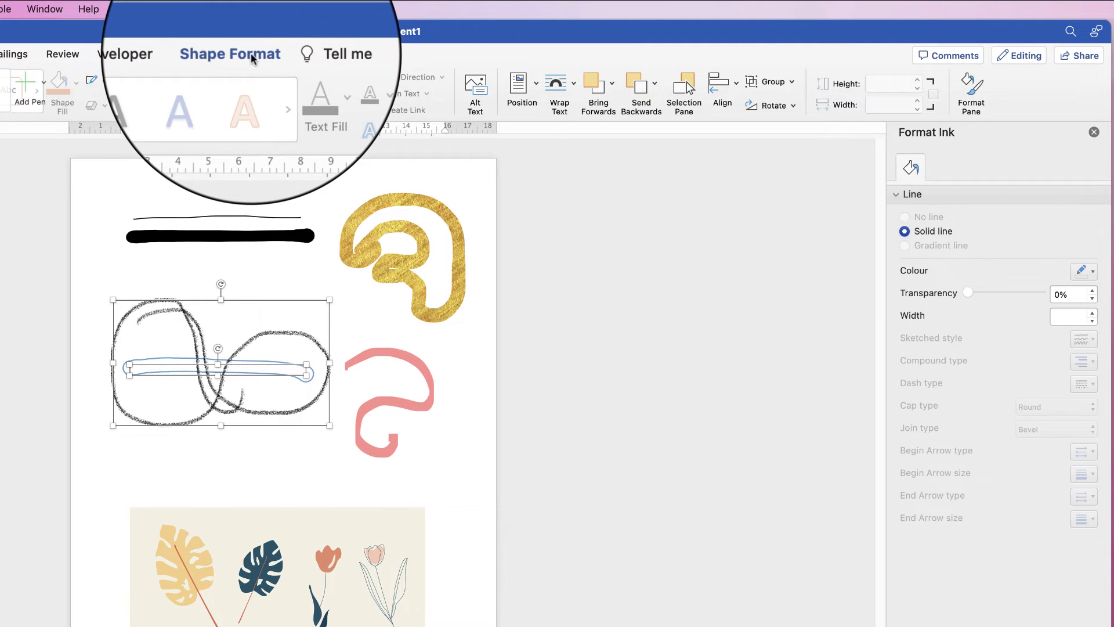
{"action": "left_click", "coordinate": [796, 85]}
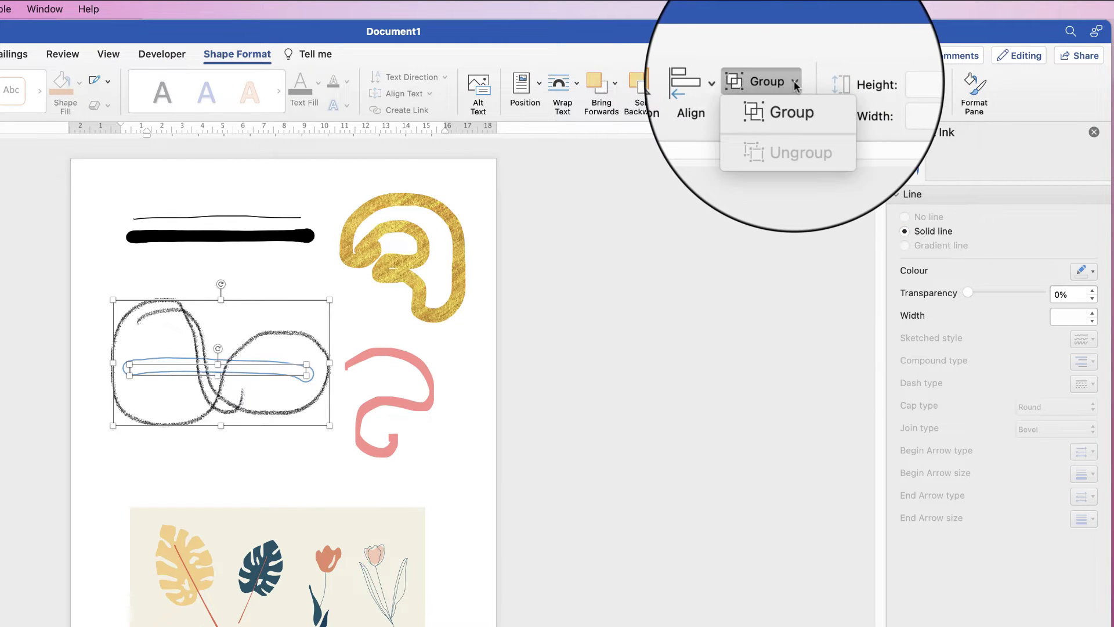
{"action": "left_click", "coordinate": [789, 110]}
{"action": "mouse_move", "coordinate": [213, 400]}
{"action": "left_mouse_down"}
{"action": "mouse_move", "coordinate": [310, 351]}
{"action": "mouse_move", "coordinate": [225, 388]}
{"action": "mouse_move", "coordinate": [225, 343]}
{"action": "left_mouse_up"}
{"action": "left_click_drag", "start_coordinate": [248, 336], "coordinate": [212, 333]}
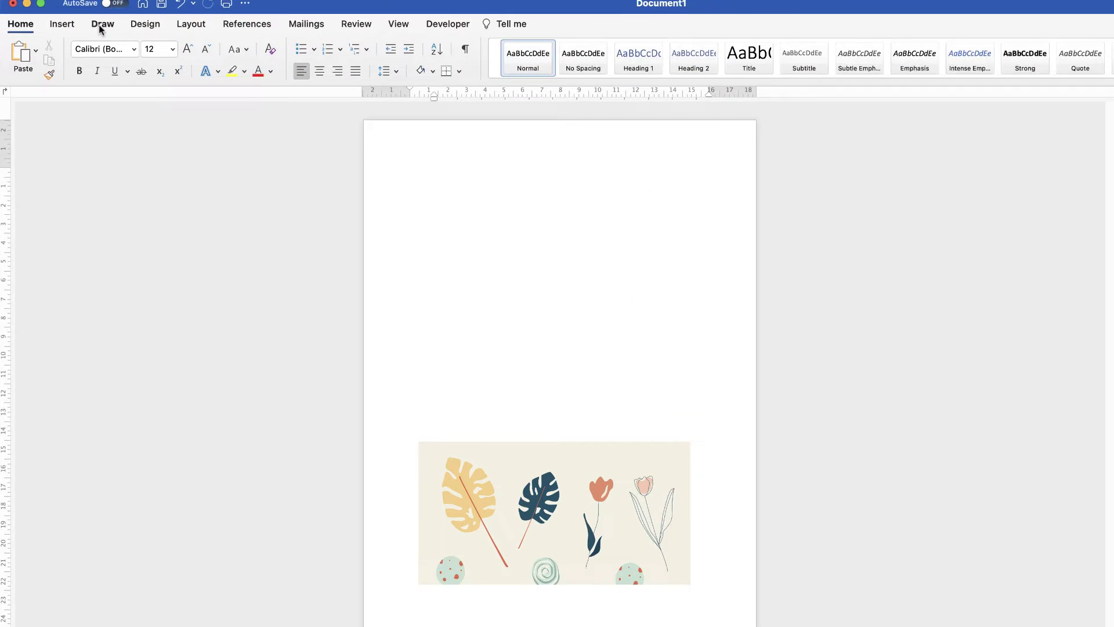
Step: Set the blue drawing pen to black, keeping the thinnest line
{"action": "left_click", "coordinate": [99, 23]}
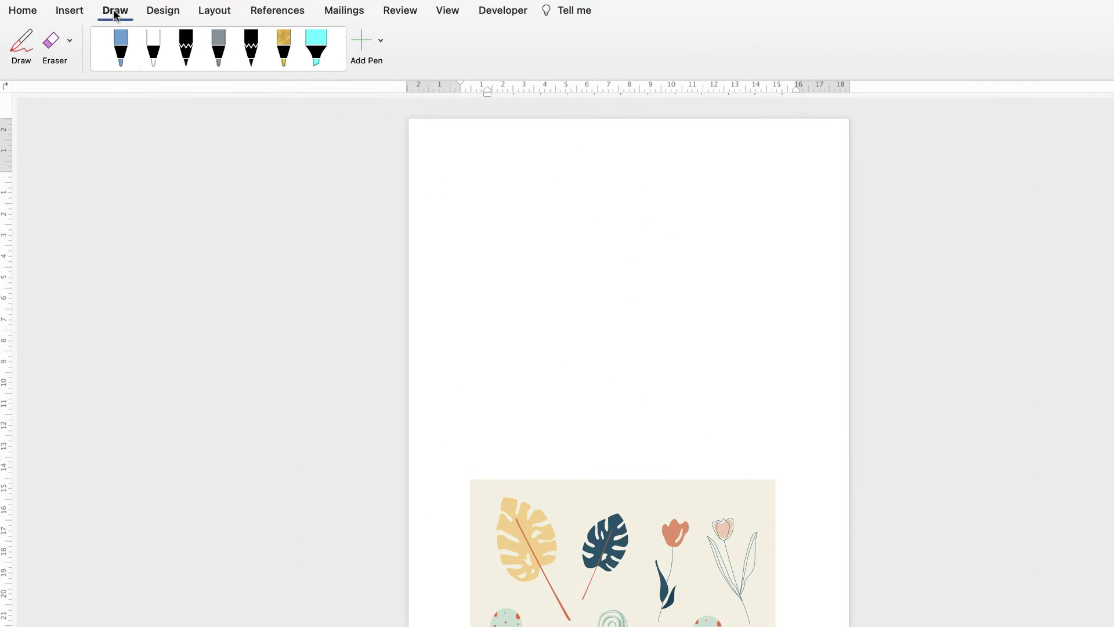
{"action": "left_click", "coordinate": [126, 56]}
{"action": "left_click", "coordinate": [130, 65]}
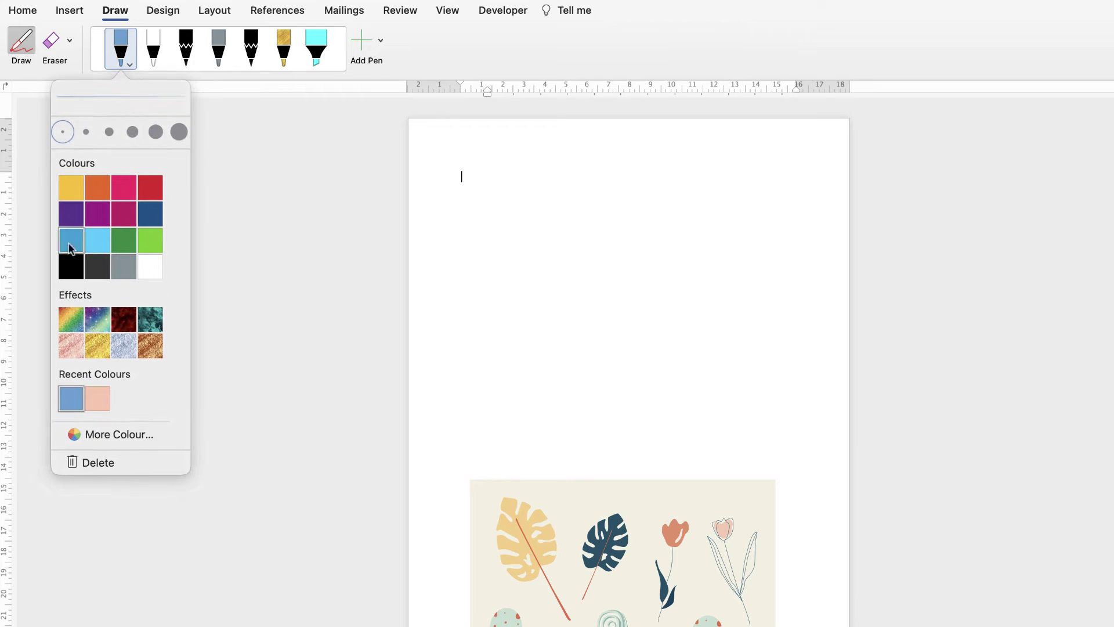
{"action": "left_click", "coordinate": [71, 267]}
{"action": "left_click", "coordinate": [129, 66]}
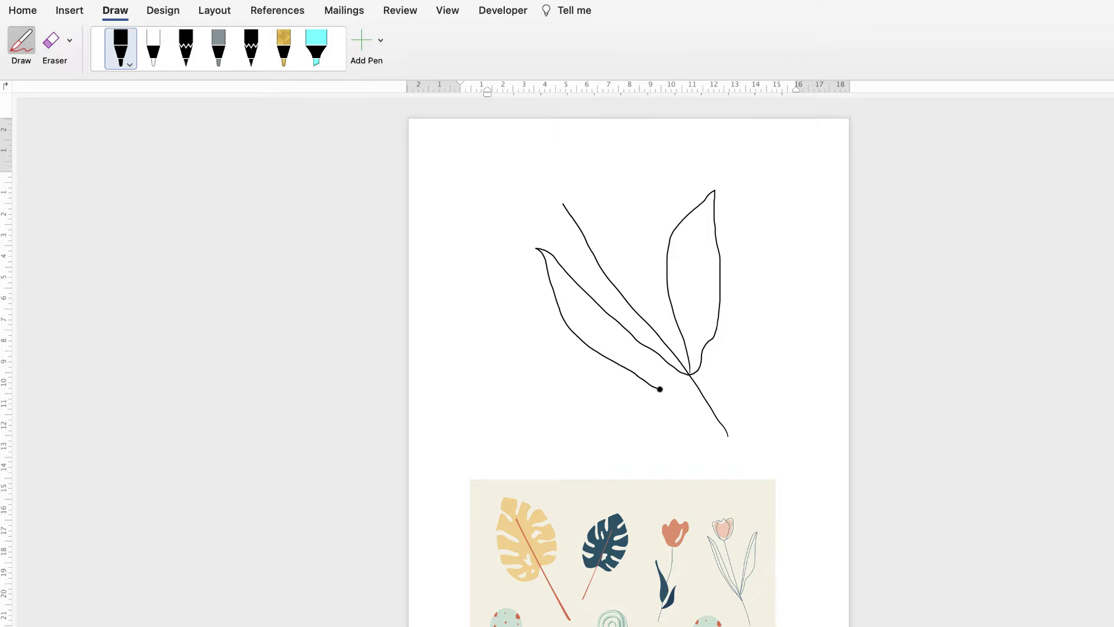
Step: Draw a line-art tulip above the reference picture, with a slanted stem, two veined leaves and a three-petal flower head, and stop drawing
{"action": "left_click_drag", "start_coordinate": [692, 368], "coordinate": [705, 220]}
{"action": "mouse_move", "coordinate": [691, 374]}
{"action": "left_mouse_down"}
{"action": "mouse_move", "coordinate": [663, 384]}
{"action": "mouse_move", "coordinate": [566, 289]}
{"action": "left_mouse_up"}
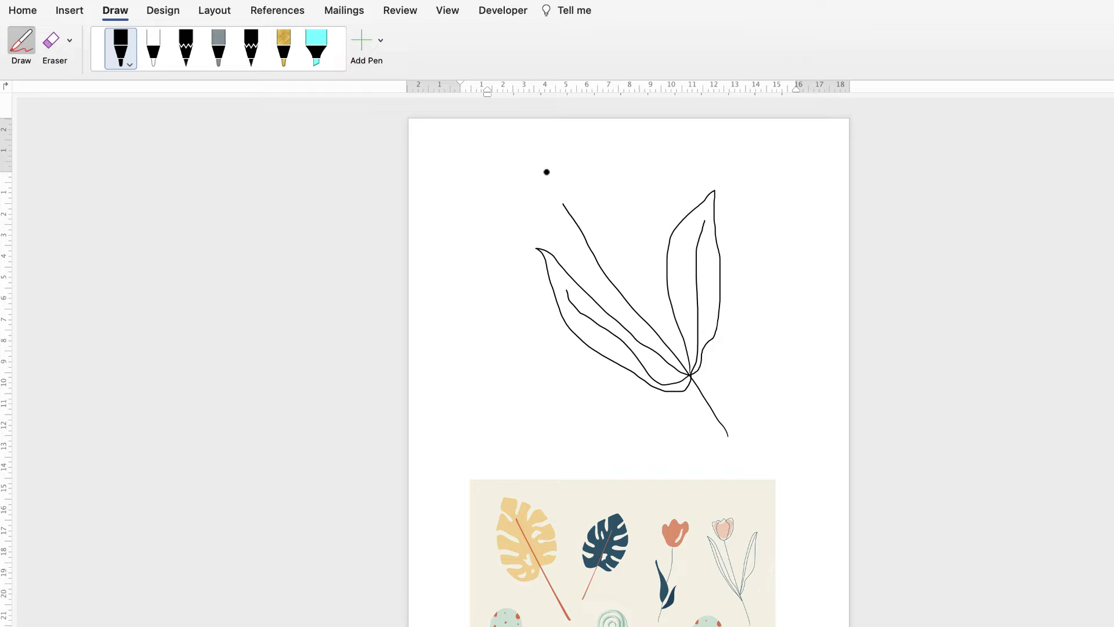
{"action": "mouse_move", "coordinate": [554, 201]}
{"action": "left_mouse_down"}
{"action": "mouse_move", "coordinate": [577, 160]}
{"action": "mouse_move", "coordinate": [541, 143]}
{"action": "left_mouse_up"}
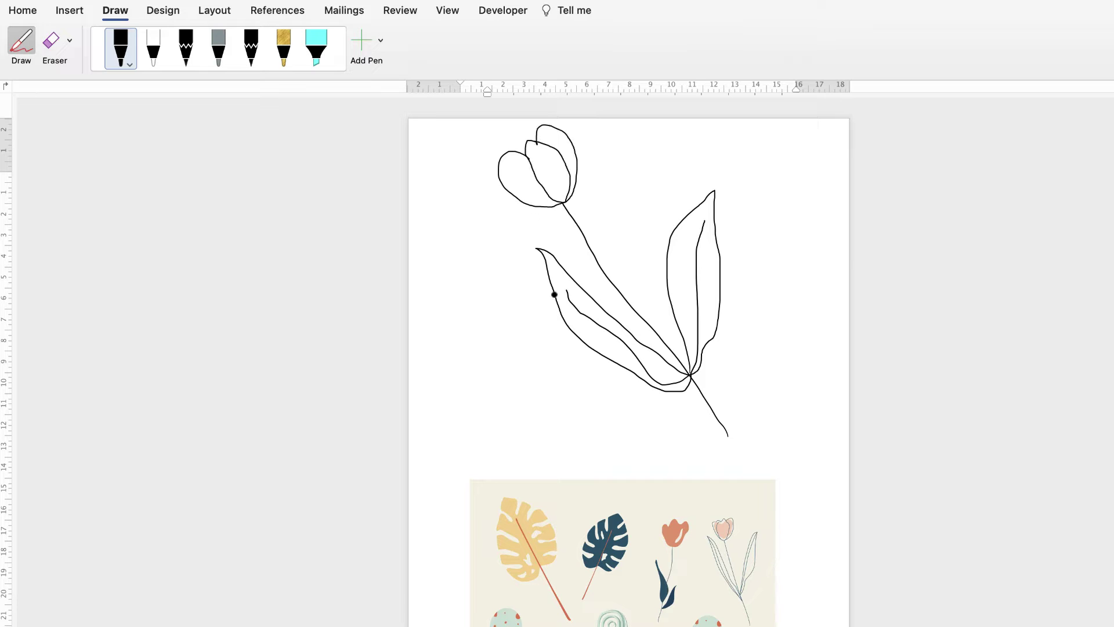
{"action": "key", "text": "Escape"}
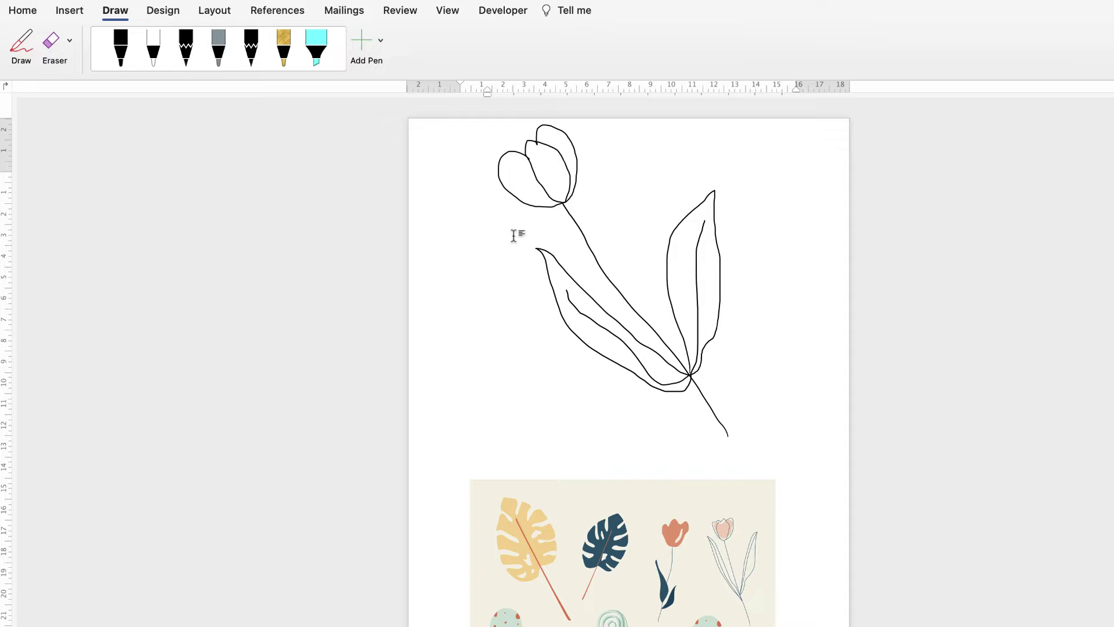
Step: Try moving the flower head away from the stem as a separate ink object, and undo the move
{"action": "left_click", "coordinate": [557, 190]}
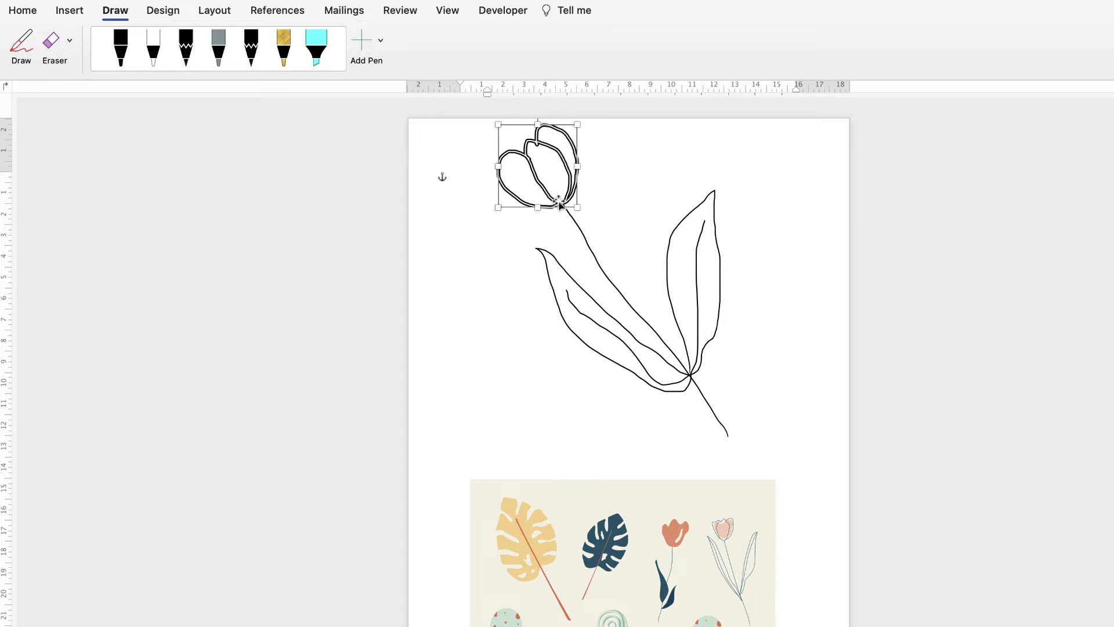
{"action": "left_click", "coordinate": [579, 229]}
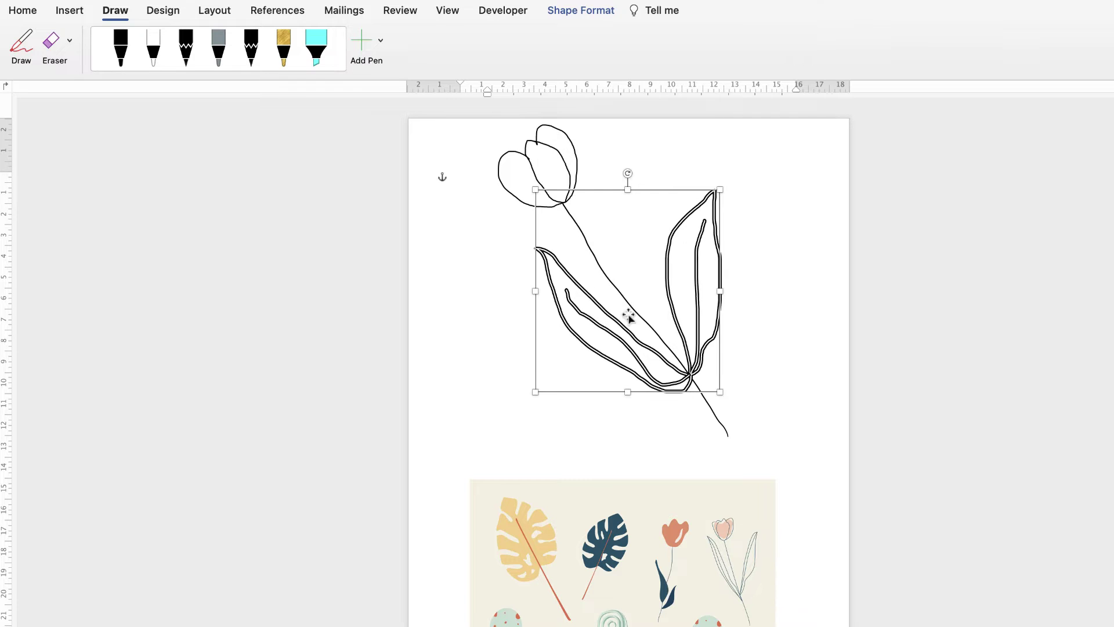
{"action": "left_click", "coordinate": [529, 203]}
{"action": "left_click_drag", "start_coordinate": [572, 185], "coordinate": [519, 228]}
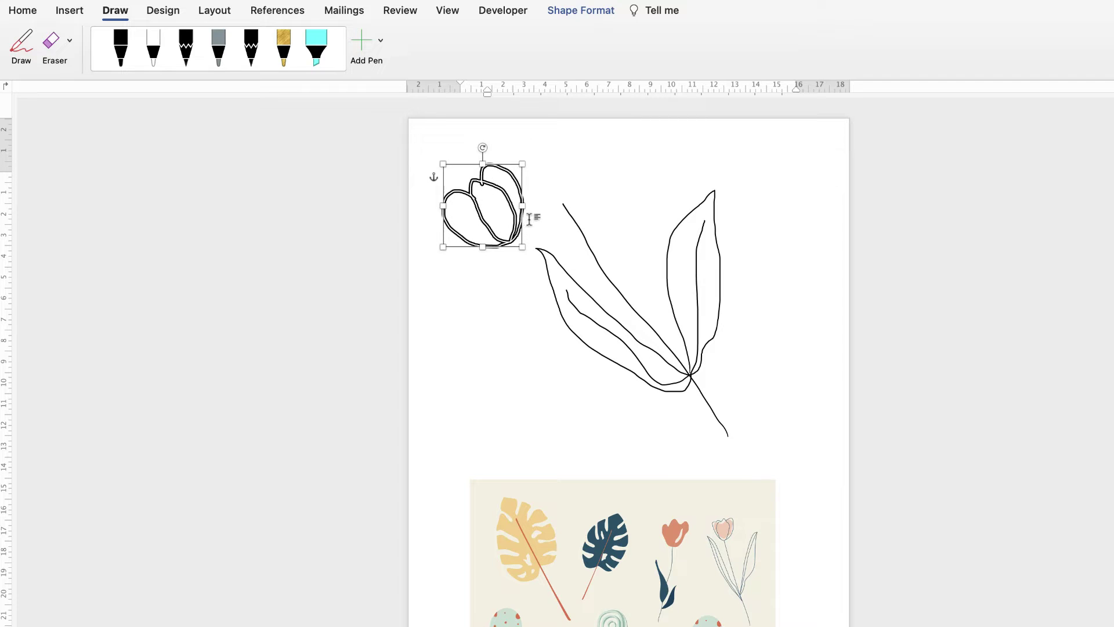
{"action": "key", "text": "super+z"}
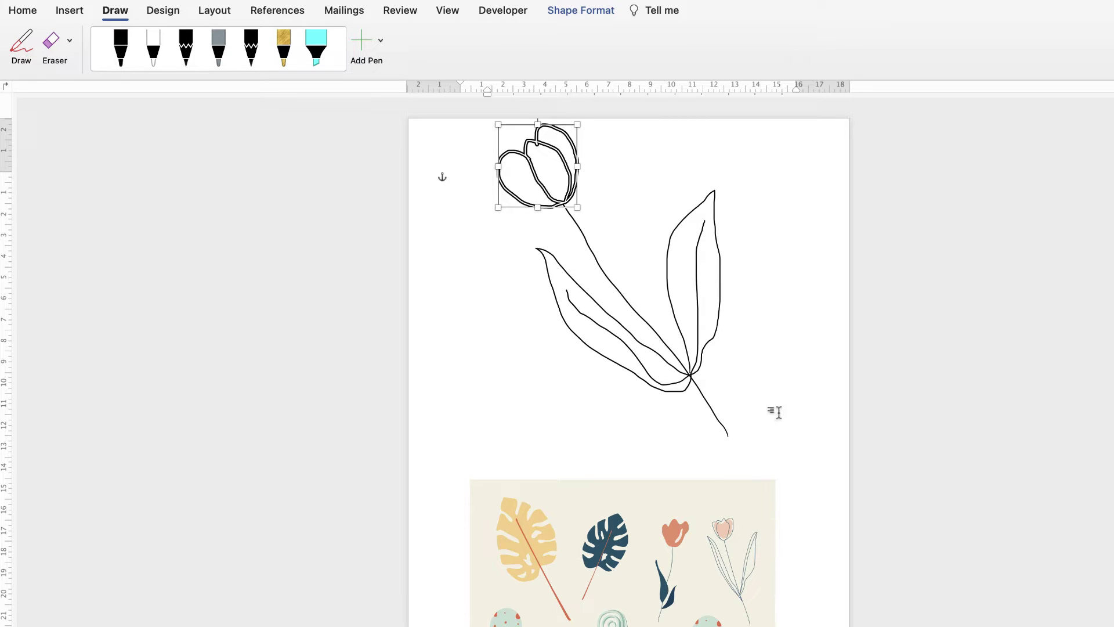
Step: Group the tulip's flower head, stem and leaves into one object
{"action": "left_click", "coordinate": [583, 235], "text": "shift"}
{"action": "left_click", "coordinate": [624, 332], "text": "shift"}
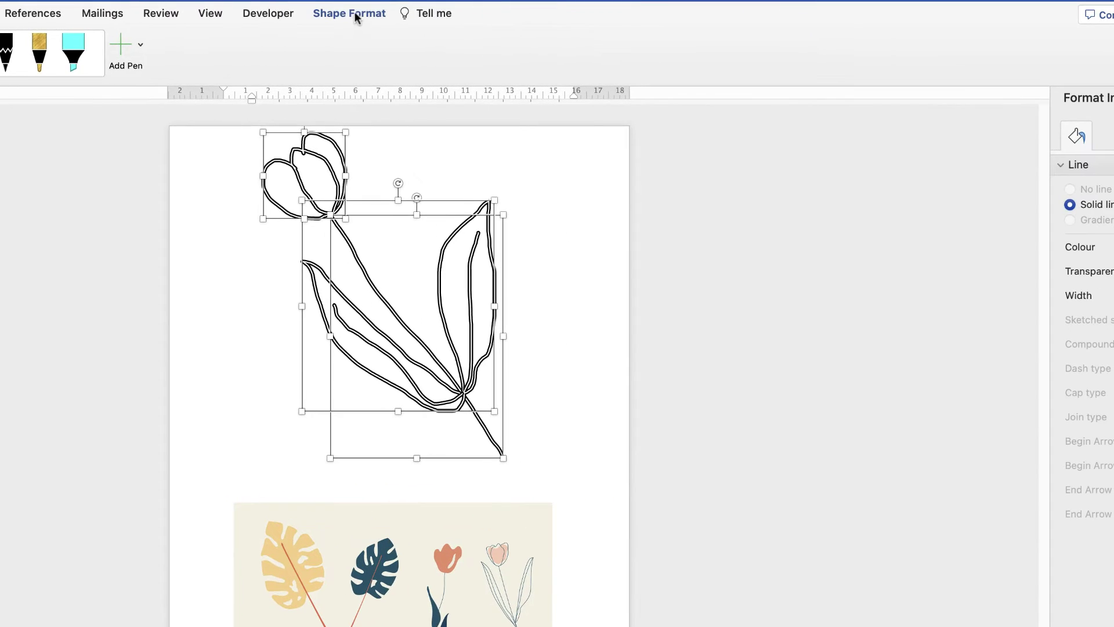
{"action": "left_click", "coordinate": [359, 14]}
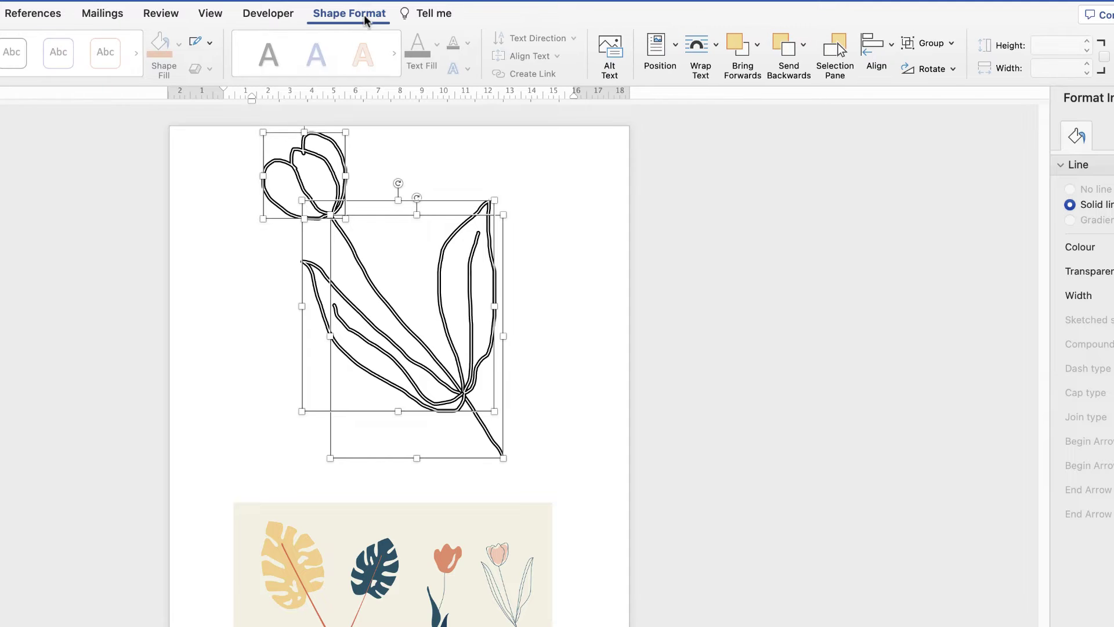
{"action": "left_click", "coordinate": [950, 43]}
{"action": "left_click", "coordinate": [941, 65]}
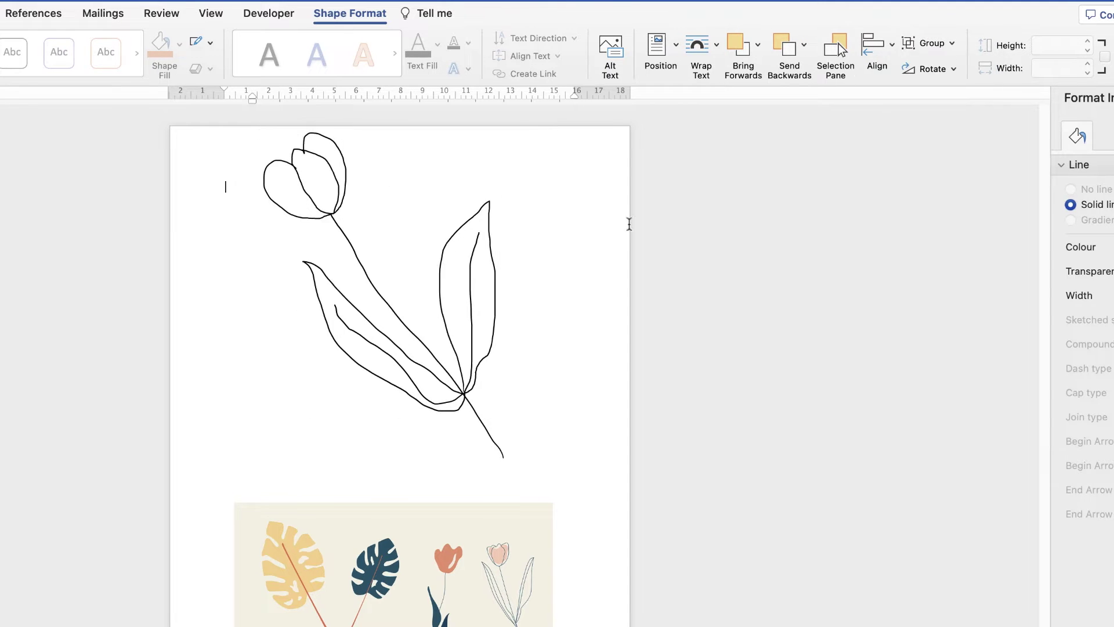
Step: Move the grouped tulip to the middle of the space above the reference picture and enlarge it slightly
{"action": "mouse_move", "coordinate": [397, 309]}
{"action": "left_mouse_down"}
{"action": "mouse_move", "coordinate": [470, 326]}
{"action": "mouse_move", "coordinate": [399, 330]}
{"action": "left_mouse_up"}
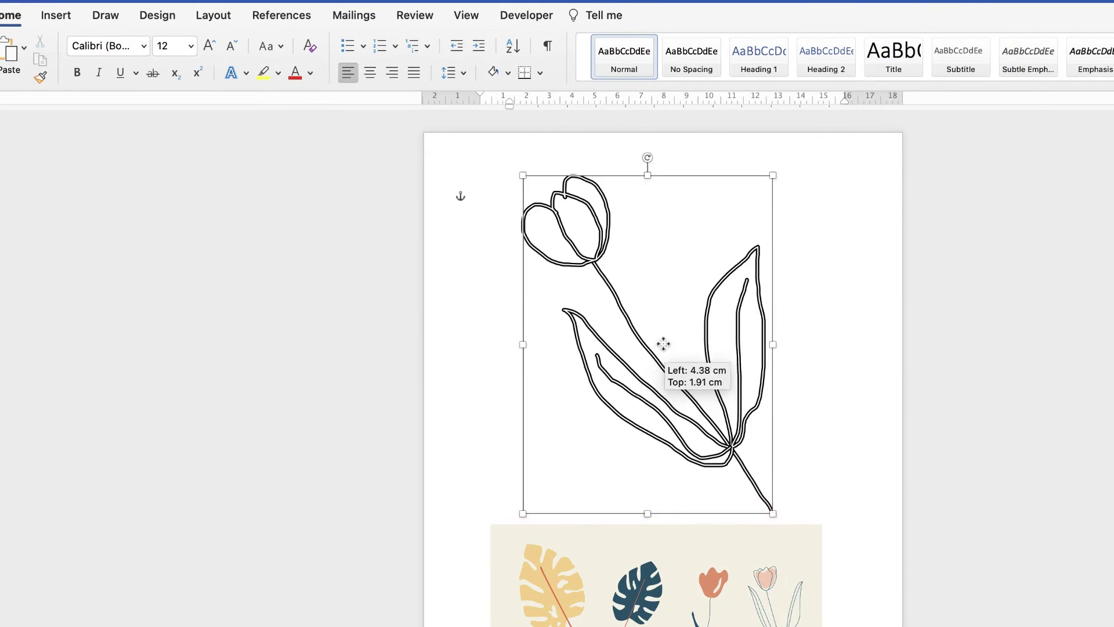
{"action": "left_click_drag", "start_coordinate": [663, 345], "coordinate": [682, 356]}
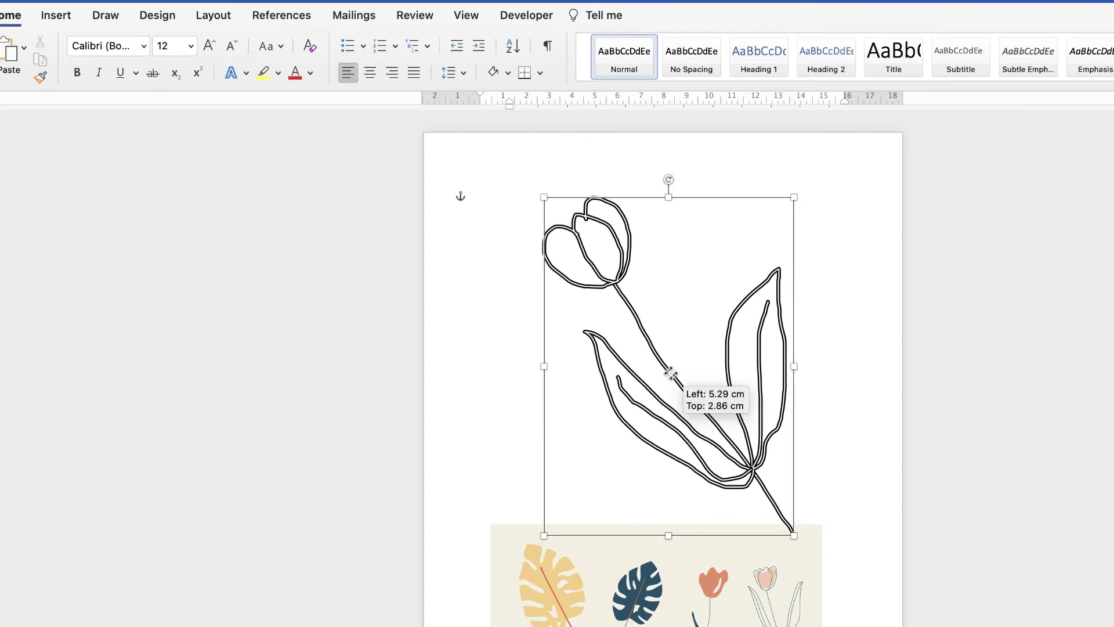
{"action": "left_click_drag", "start_coordinate": [794, 187], "coordinate": [800, 227]}
{"action": "left_click", "coordinate": [801, 305]}
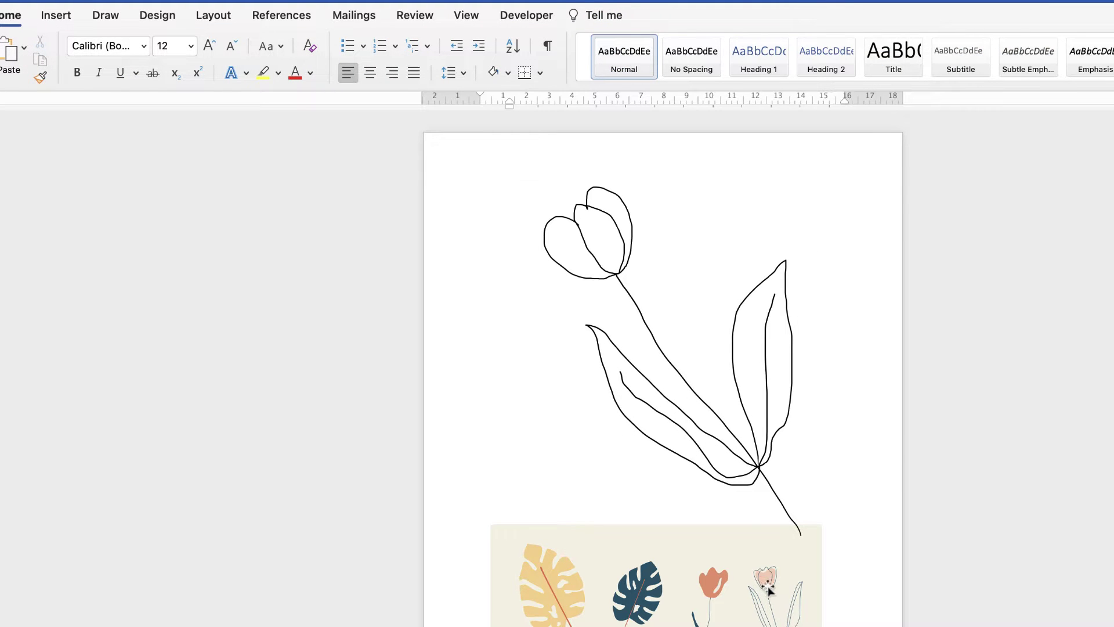
Step: Set the white pen to the recent peach colour and the thickest line
{"action": "left_click", "coordinate": [115, 19]}
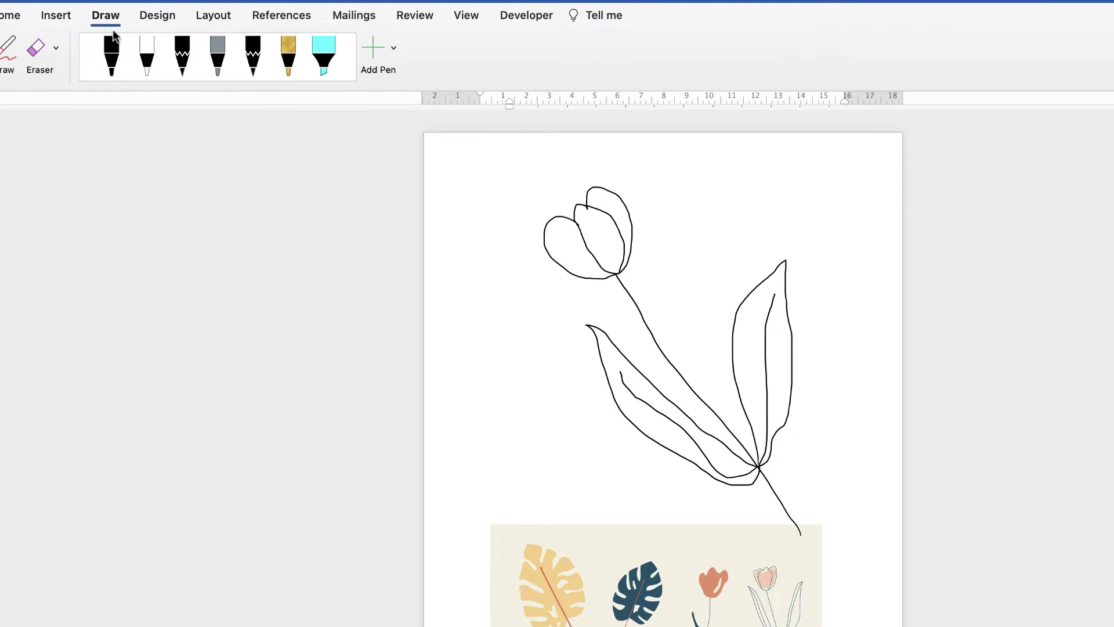
{"action": "left_click", "coordinate": [147, 68]}
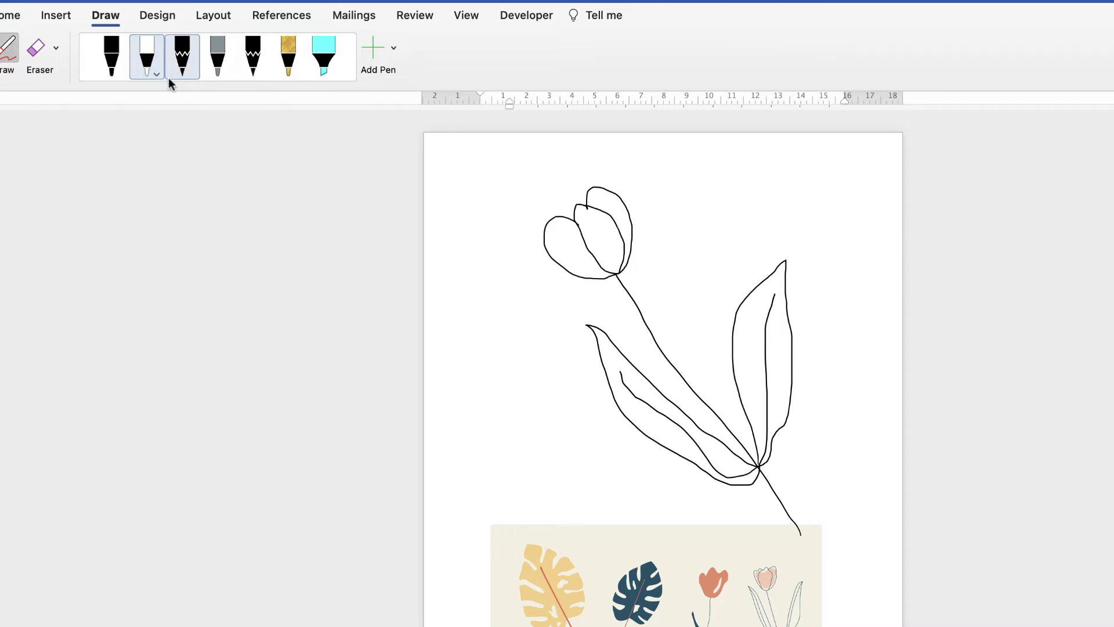
{"action": "left_click", "coordinate": [156, 73]}
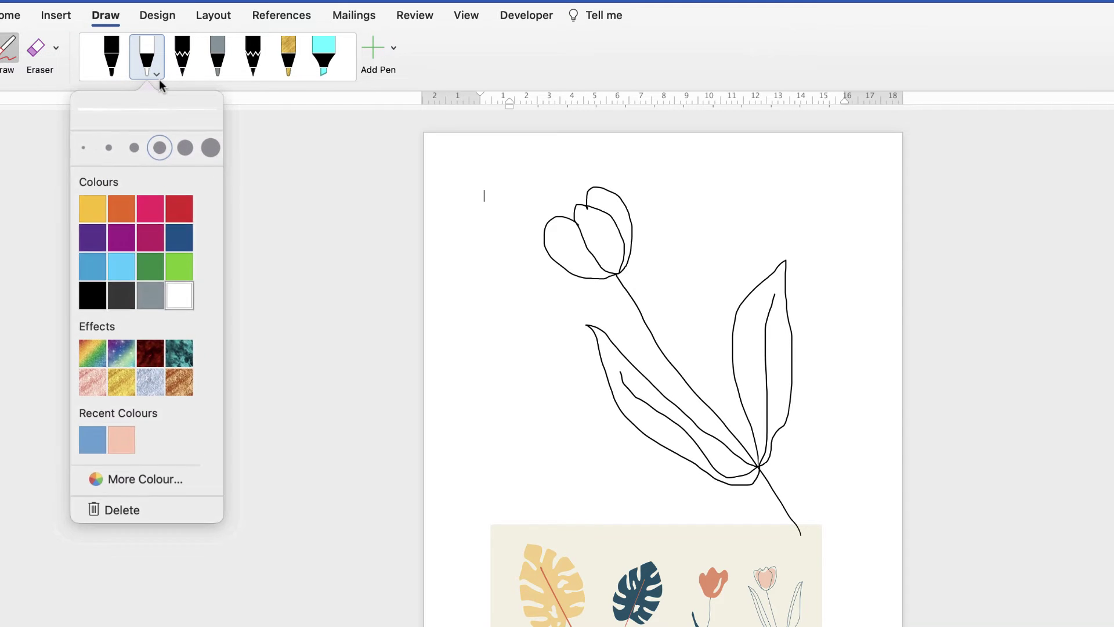
{"action": "left_click", "coordinate": [122, 438]}
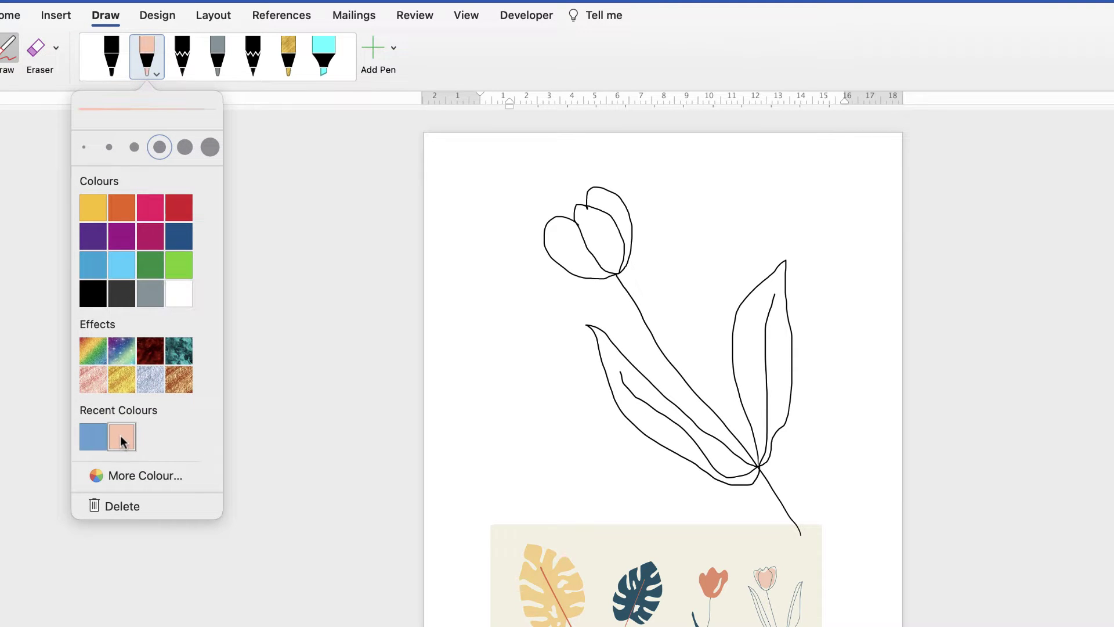
{"action": "left_click", "coordinate": [210, 148]}
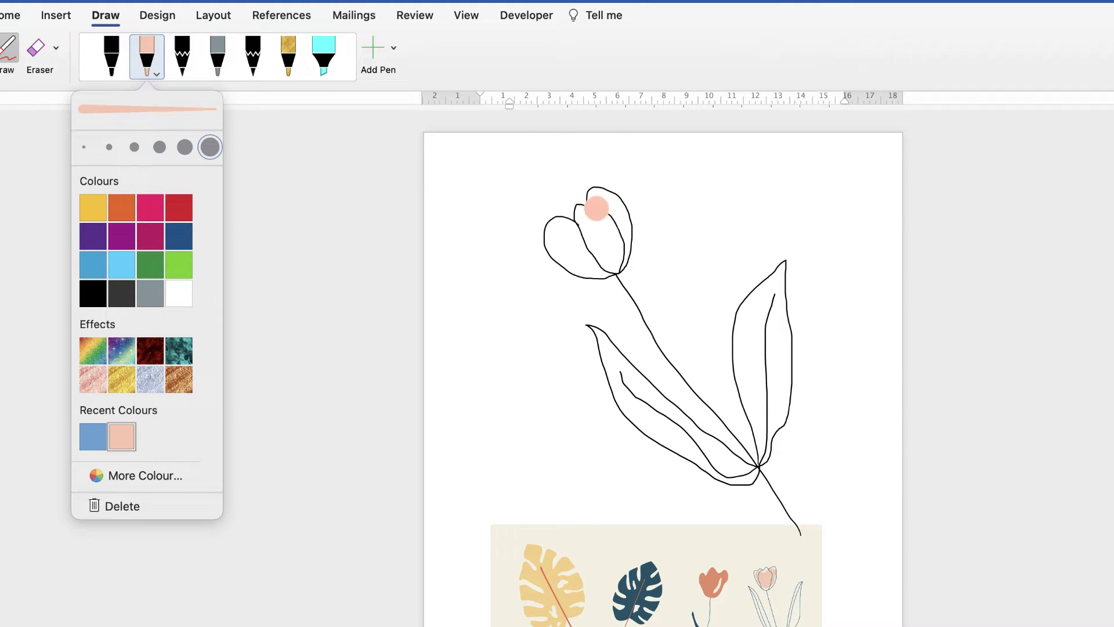
Step: Colour in the tulip's flower head inside its outline with the thick peach pen, and stop drawing
{"action": "left_click", "coordinate": [598, 204]}
{"action": "mouse_move", "coordinate": [601, 198]}
{"action": "left_mouse_down"}
{"action": "mouse_move", "coordinate": [620, 268]}
{"action": "mouse_move", "coordinate": [572, 265]}
{"action": "mouse_move", "coordinate": [553, 247]}
{"action": "mouse_move", "coordinate": [555, 223]}
{"action": "mouse_move", "coordinate": [582, 225]}
{"action": "mouse_move", "coordinate": [599, 245]}
{"action": "left_mouse_up"}
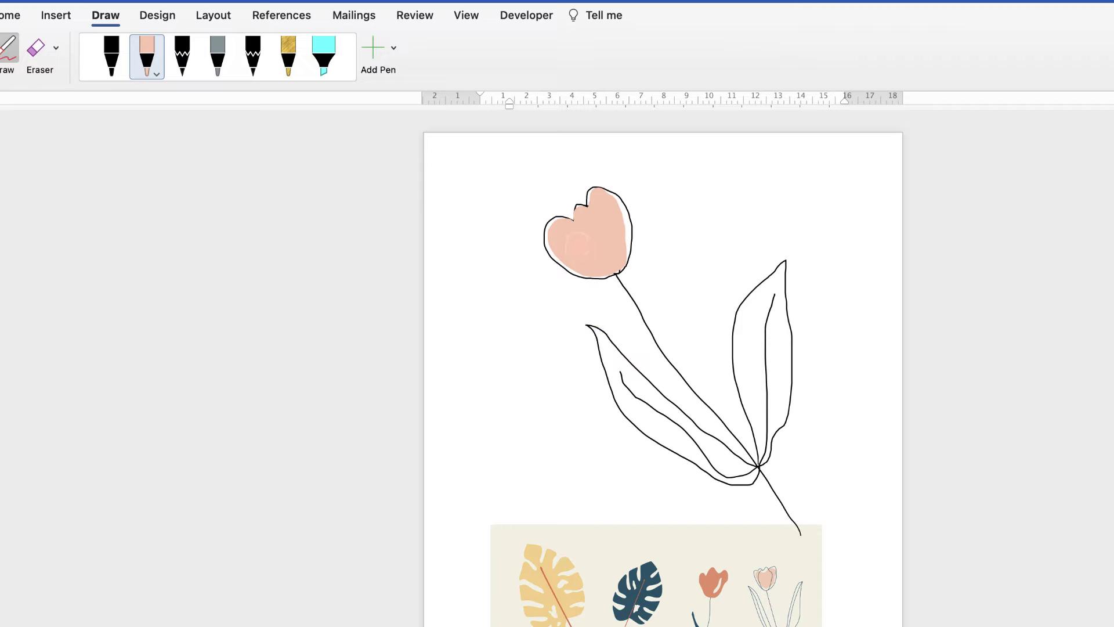
{"action": "key", "text": "Escape"}
Step: Send the peach fill of the flower head to the back, behind the black outline
{"action": "left_click", "coordinate": [590, 239]}
{"action": "mouse_move", "coordinate": [589, 238]}
{"action": "left_mouse_down"}
{"action": "mouse_move", "coordinate": [610, 238]}
{"action": "mouse_move", "coordinate": [589, 241]}
{"action": "mouse_move", "coordinate": [597, 234]}
{"action": "mouse_move", "coordinate": [553, 277]}
{"action": "mouse_move", "coordinate": [592, 239]}
{"action": "left_mouse_up"}
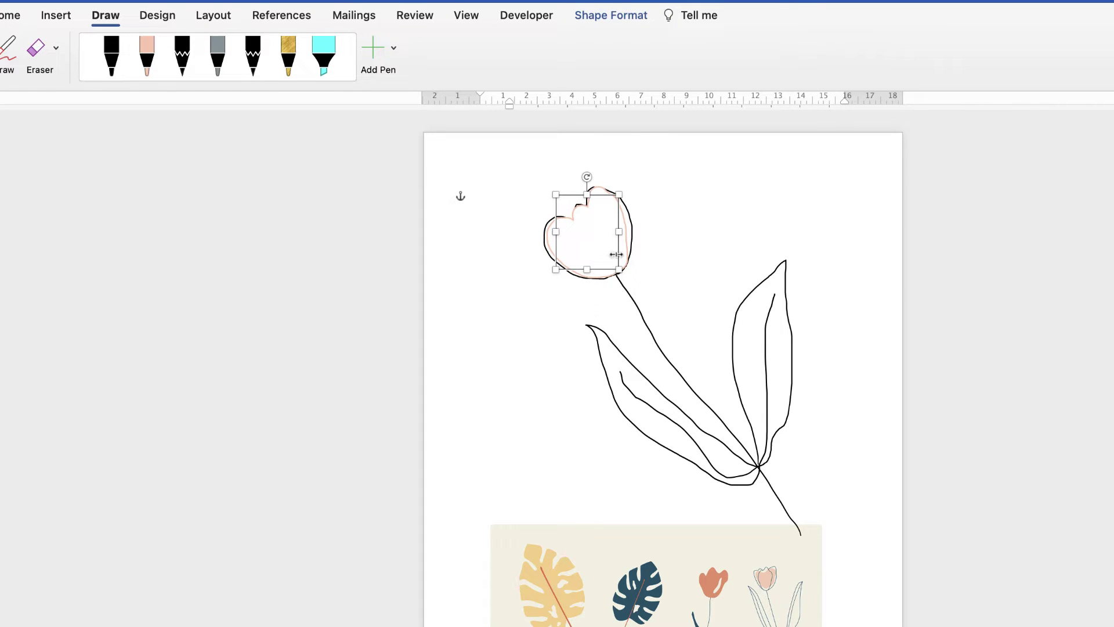
{"action": "left_click", "coordinate": [633, 16]}
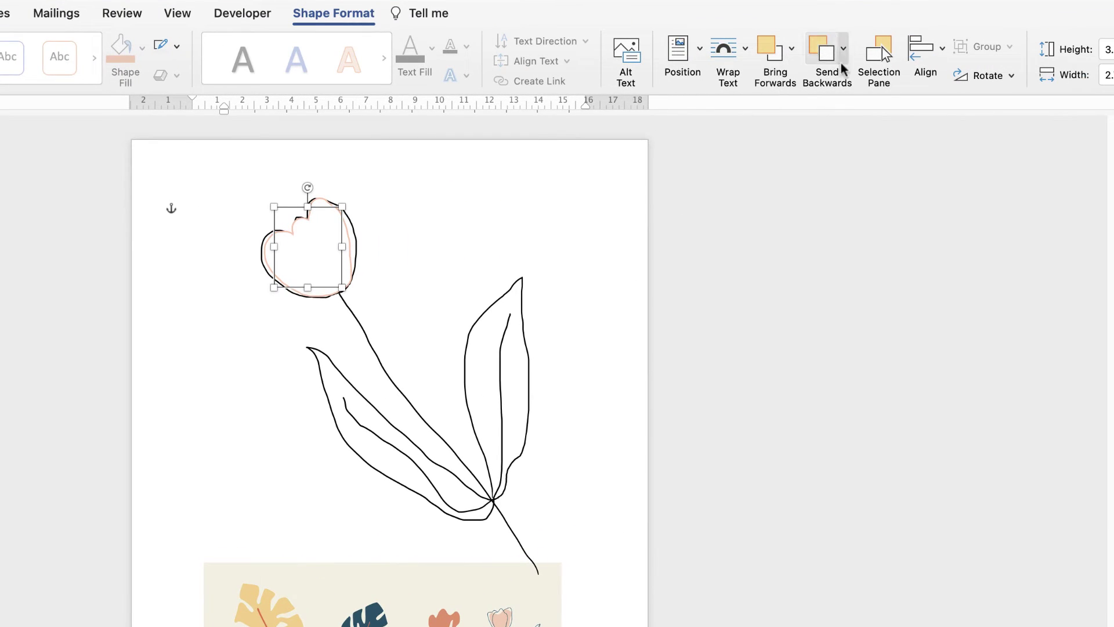
{"action": "left_click", "coordinate": [845, 55]}
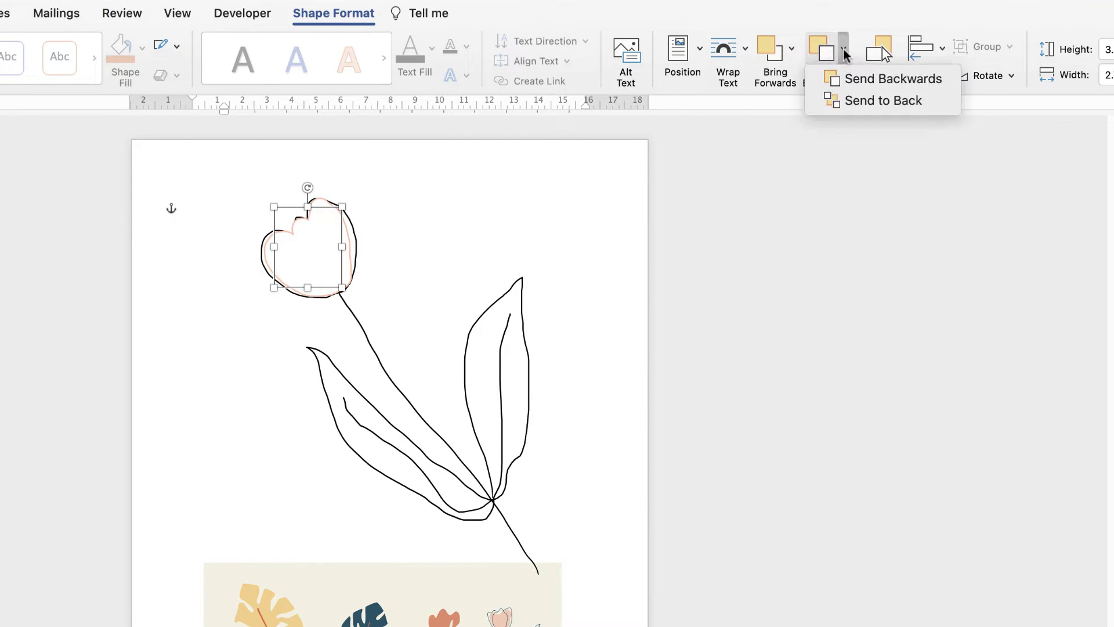
{"action": "left_click", "coordinate": [845, 101]}
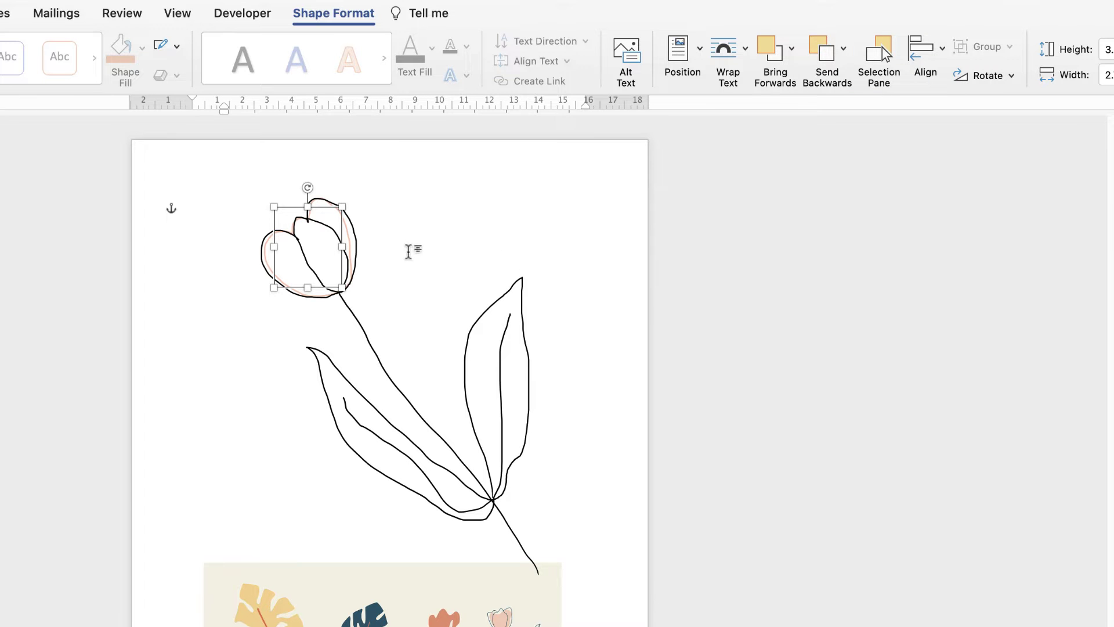
{"action": "left_click", "coordinate": [410, 249]}
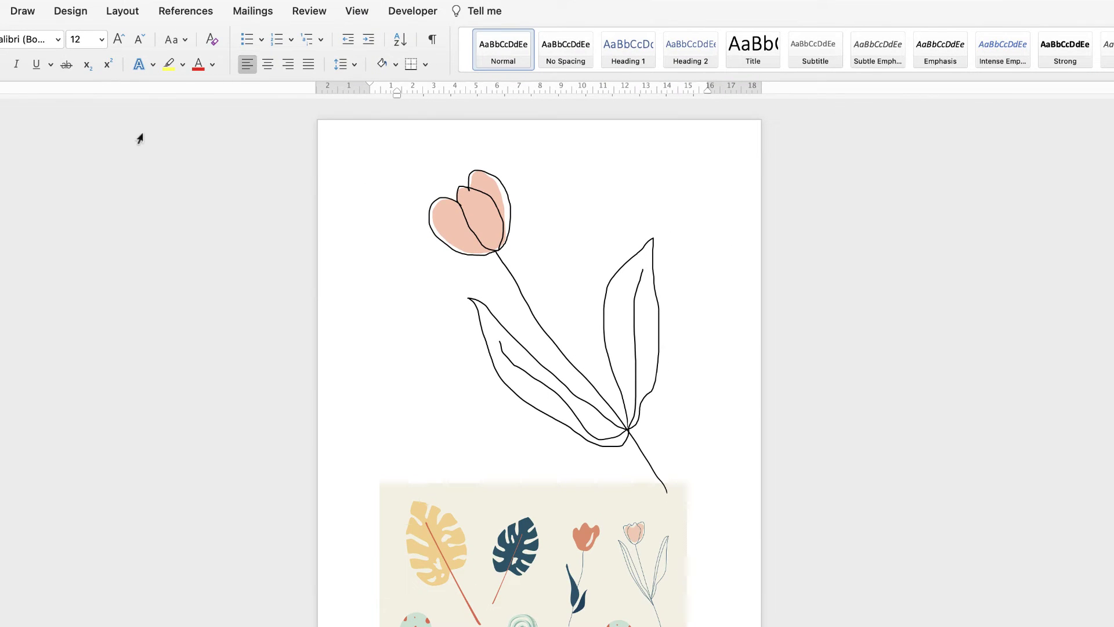
Step: Set the thick peach pen to green, colour in the middle of the tulip's right leaf, and place the fill behind the outline
{"action": "left_click", "coordinate": [26, 10]}
{"action": "left_click", "coordinate": [63, 53]}
{"action": "left_click", "coordinate": [70, 66]}
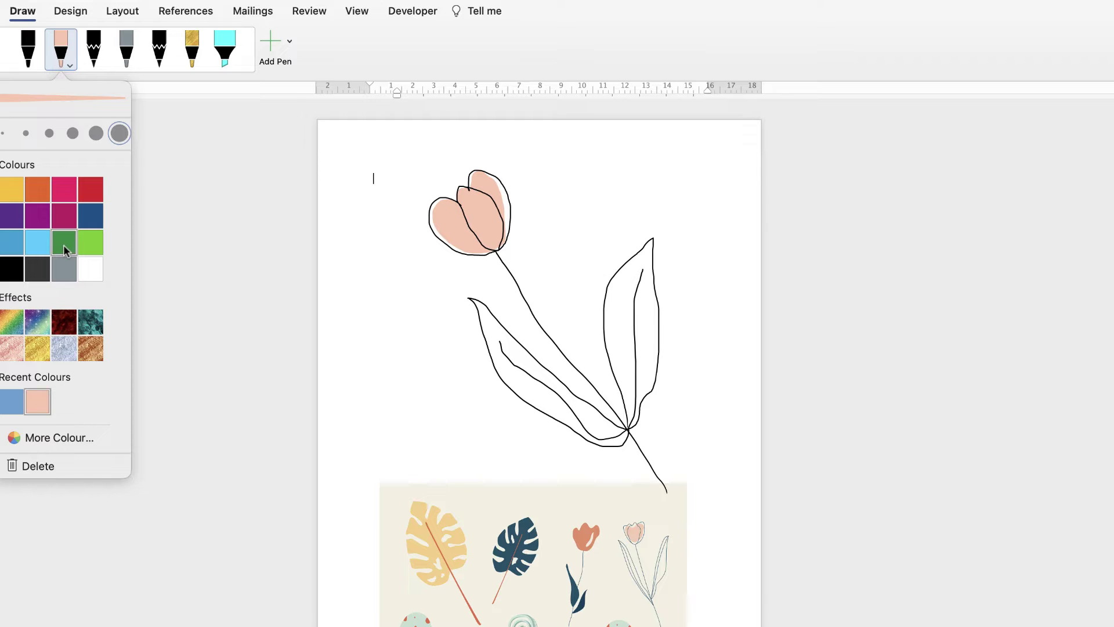
{"action": "left_click", "coordinate": [65, 248]}
{"action": "mouse_move", "coordinate": [633, 413]}
{"action": "left_mouse_down"}
{"action": "mouse_move", "coordinate": [618, 313]}
{"action": "mouse_move", "coordinate": [642, 254]}
{"action": "mouse_move", "coordinate": [634, 415]}
{"action": "left_mouse_up"}
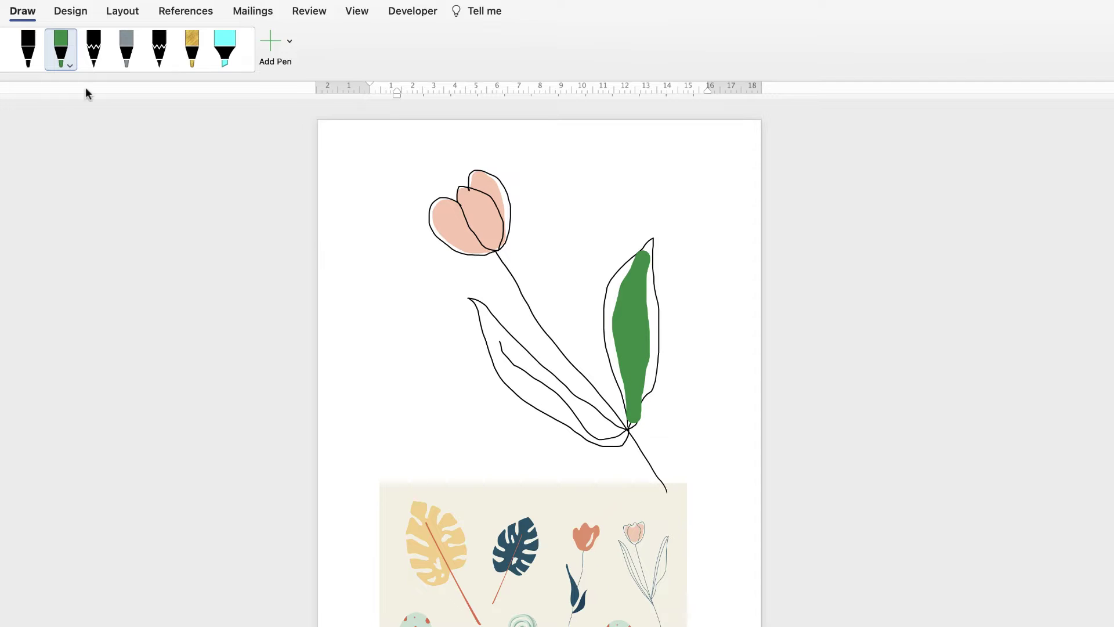
{"action": "key", "text": "Escape"}
{"action": "left_click", "coordinate": [637, 315]}
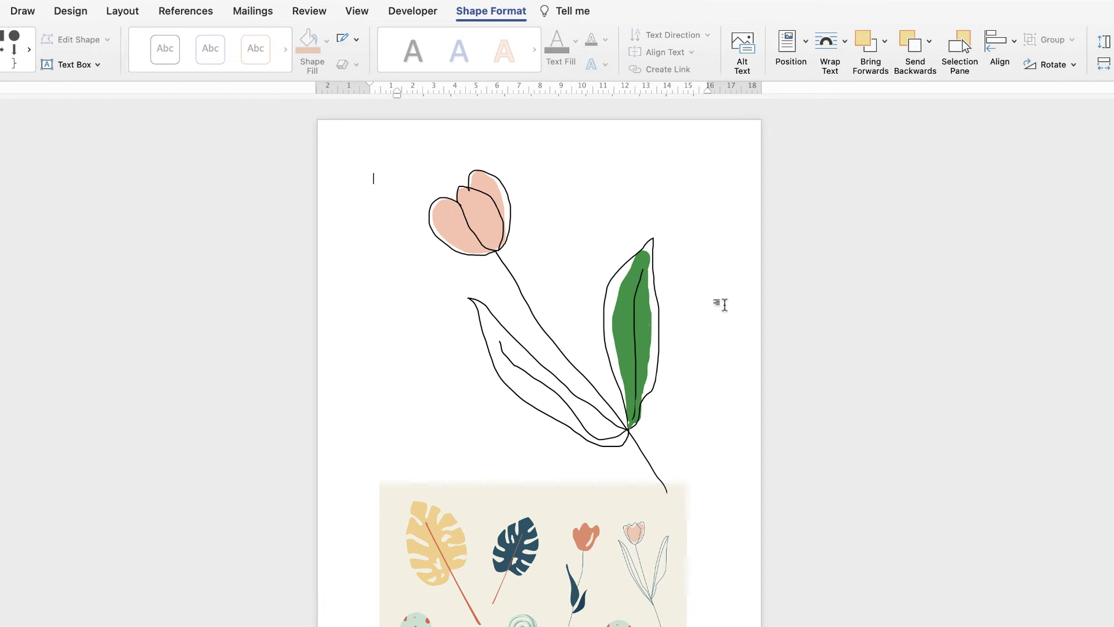
Step: Add more green strokes across the right leaf to its edges and send them to the back
{"action": "mouse_move", "coordinate": [637, 330]}
{"action": "left_mouse_down"}
{"action": "mouse_move", "coordinate": [706, 313]}
{"action": "mouse_move", "coordinate": [732, 290]}
{"action": "mouse_move", "coordinate": [671, 368]}
{"action": "mouse_move", "coordinate": [620, 324]}
{"action": "mouse_move", "coordinate": [642, 340]}
{"action": "mouse_move", "coordinate": [610, 341]}
{"action": "left_mouse_up"}
{"action": "left_click", "coordinate": [929, 40]}
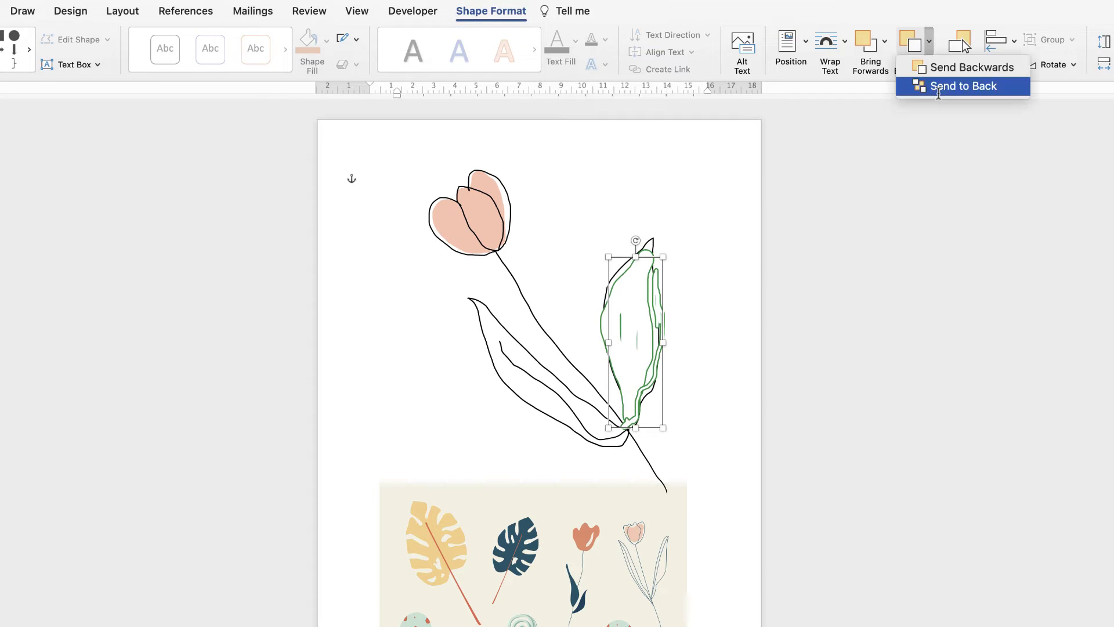
{"action": "left_click", "coordinate": [966, 84]}
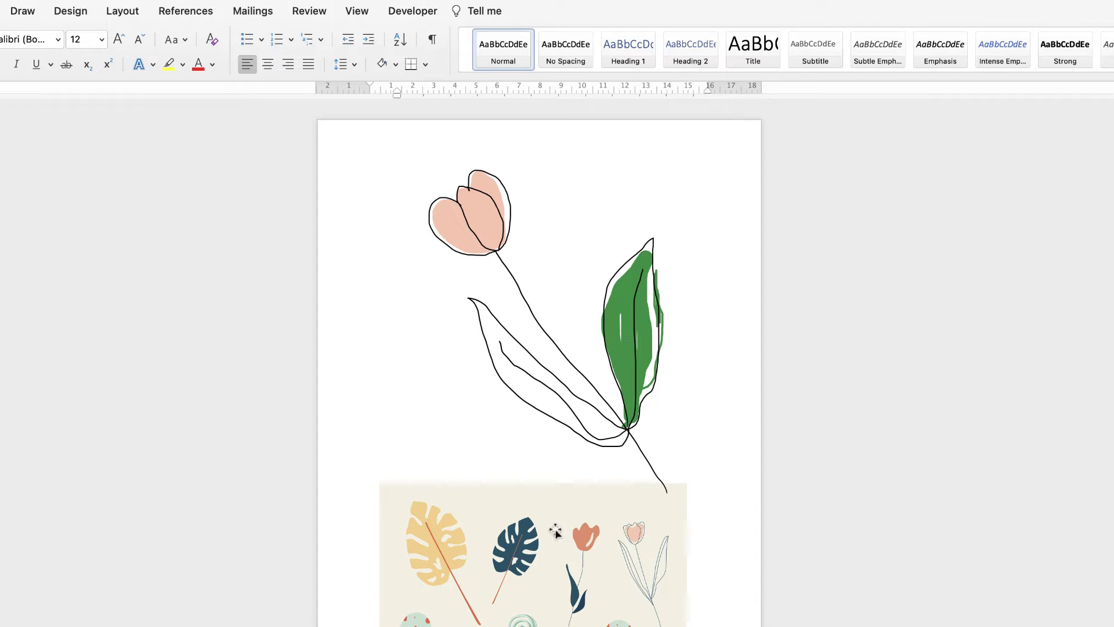
Step: Delete the tulip drawing from the page, including its green leaf fill, black outline and peach flower fill
{"action": "left_click", "coordinate": [624, 418]}
{"action": "key", "text": "Delete"}
{"action": "left_click", "coordinate": [636, 385]}
{"action": "key", "text": "Delete"}
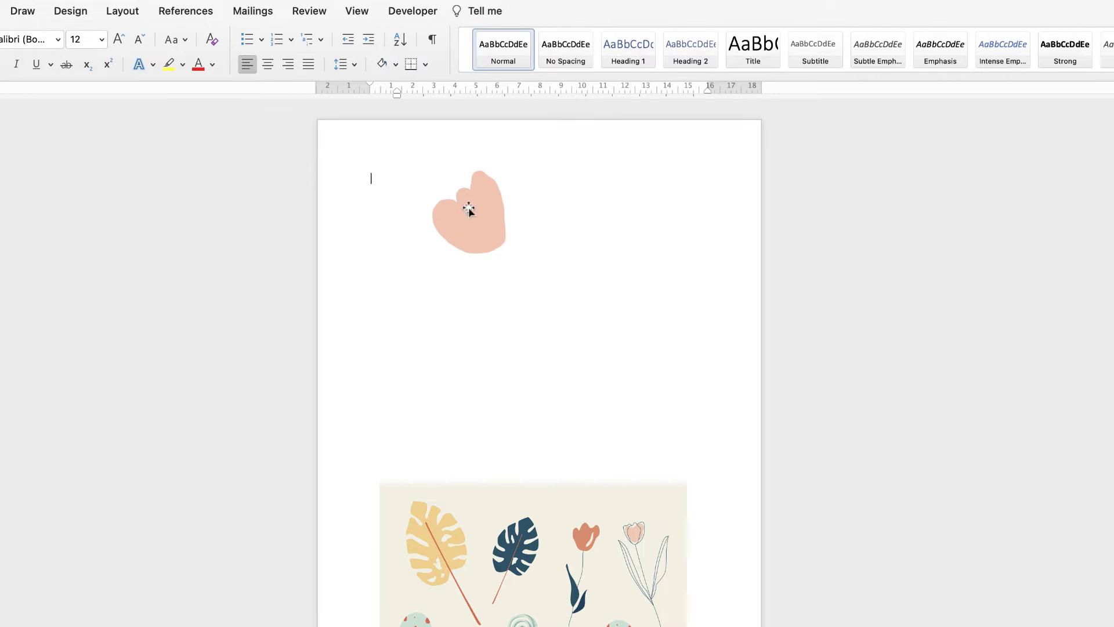
{"action": "left_click", "coordinate": [483, 220]}
{"action": "key", "text": "Delete"}
Step: Enlarge the reference picture upwards and sideways so its two tulips appear large on the page
{"action": "left_click", "coordinate": [565, 500]}
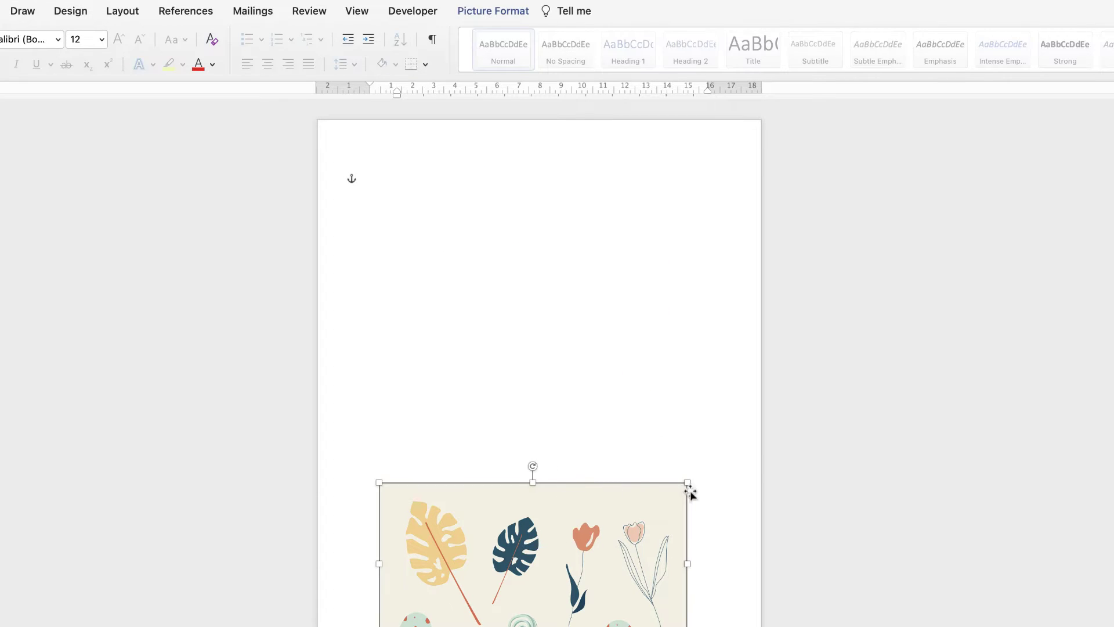
{"action": "left_click_drag", "start_coordinate": [533, 480], "coordinate": [533, 166]}
{"action": "left_click_drag", "start_coordinate": [381, 405], "coordinate": [5, 443]}
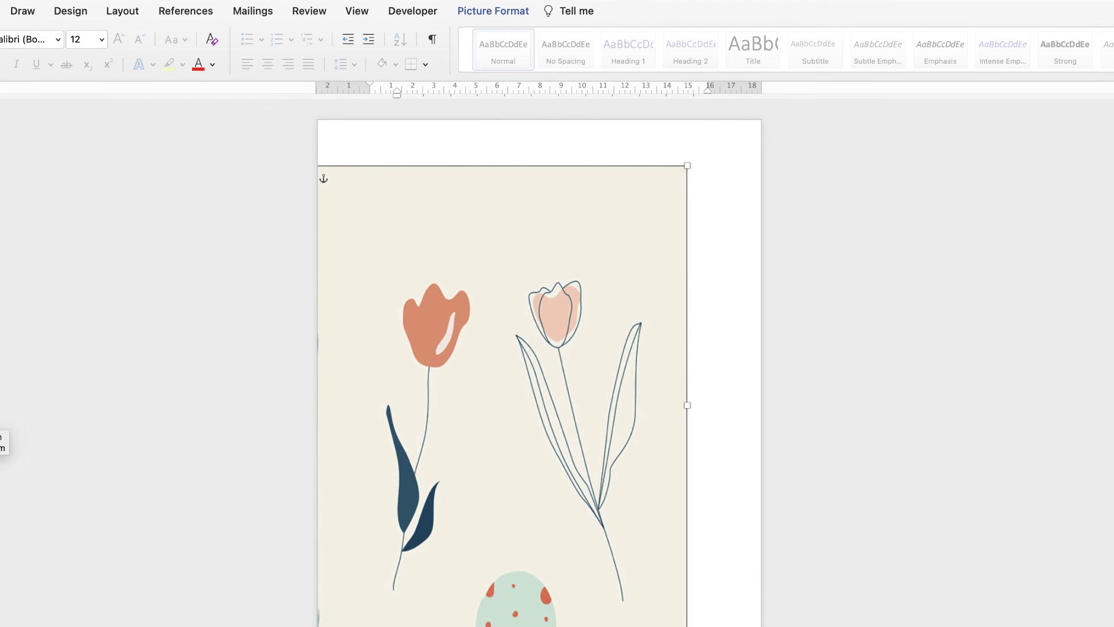
Step: Trace the reference picture's line-art tulip with the black pen, and shift the picture aside to uncover the traced ink
{"action": "left_click", "coordinate": [19, 12]}
{"action": "left_click", "coordinate": [27, 49]}
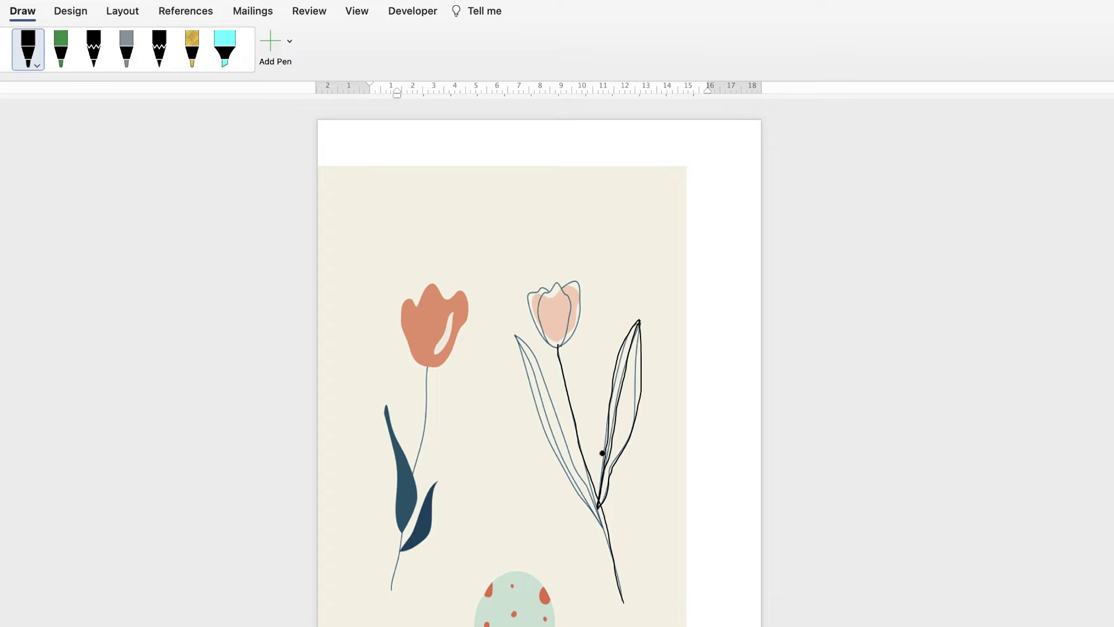
{"action": "mouse_move", "coordinate": [529, 386]}
{"action": "left_mouse_down"}
{"action": "mouse_move", "coordinate": [606, 525]}
{"action": "mouse_move", "coordinate": [537, 308]}
{"action": "mouse_move", "coordinate": [550, 293]}
{"action": "left_mouse_up"}
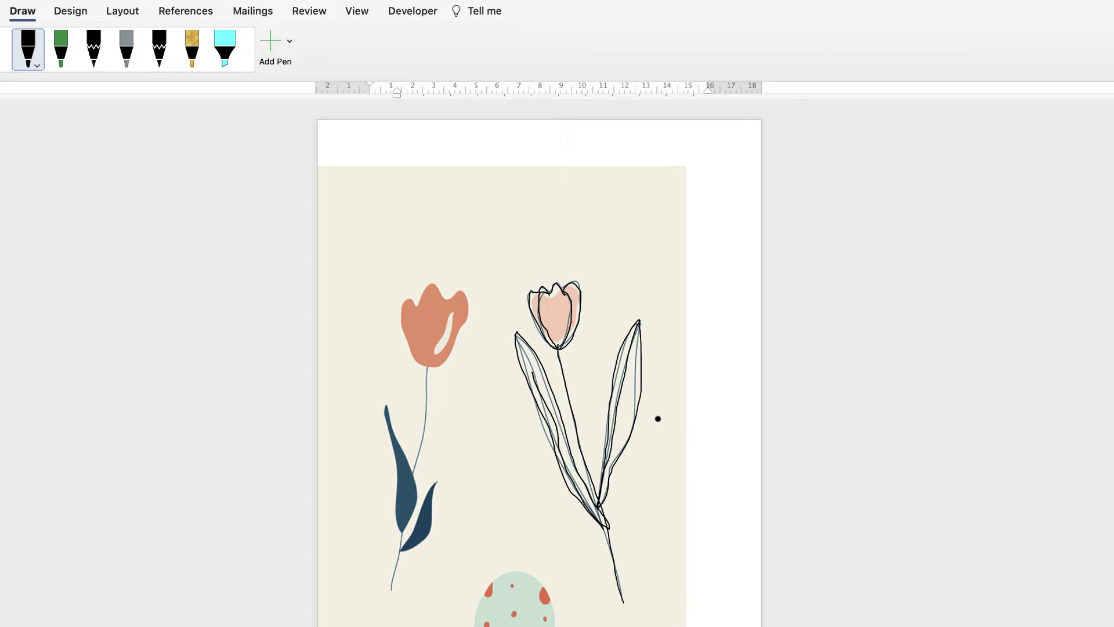
{"action": "key", "text": "Escape"}
{"action": "mouse_move", "coordinate": [614, 231]}
{"action": "left_mouse_down"}
{"action": "mouse_move", "coordinate": [462, 239]}
{"action": "mouse_move", "coordinate": [351, 262]}
{"action": "mouse_move", "coordinate": [539, 238]}
{"action": "mouse_move", "coordinate": [682, 256]}
{"action": "left_mouse_up"}
Step: Delete all the traced tulip strokes and move the reference picture down to leave blank space above it
{"action": "left_click", "coordinate": [598, 509]}
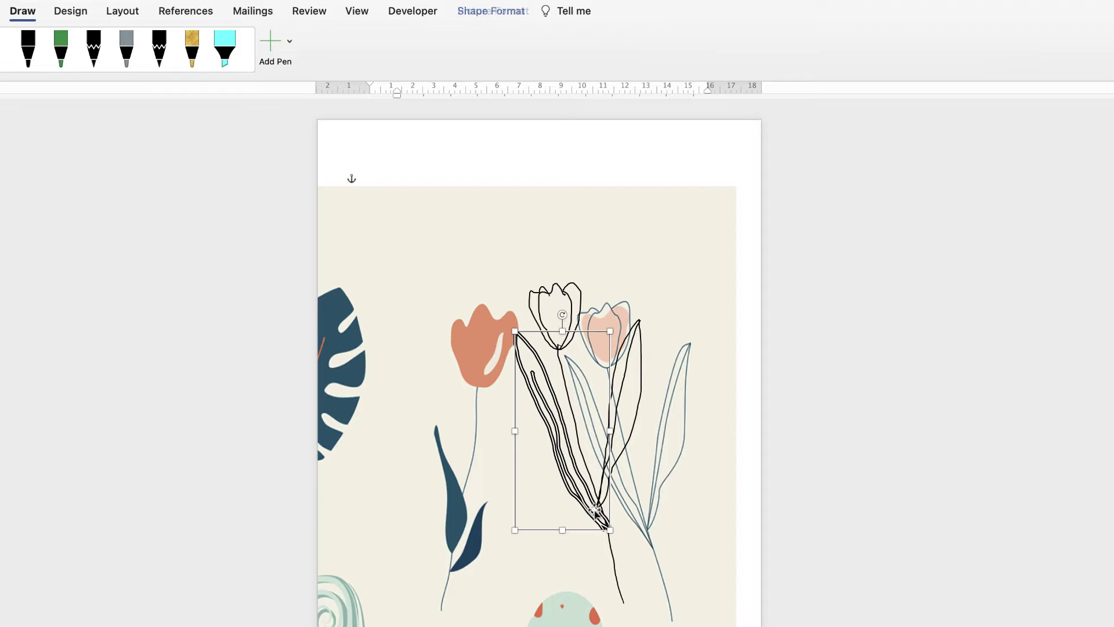
{"action": "key", "text": "Delete"}
{"action": "left_click", "coordinate": [567, 359]}
{"action": "key", "text": "Delete"}
{"action": "left_click", "coordinate": [572, 378]}
{"action": "key", "text": "Delete"}
{"action": "left_click_drag", "start_coordinate": [515, 331], "coordinate": [542, 473]}
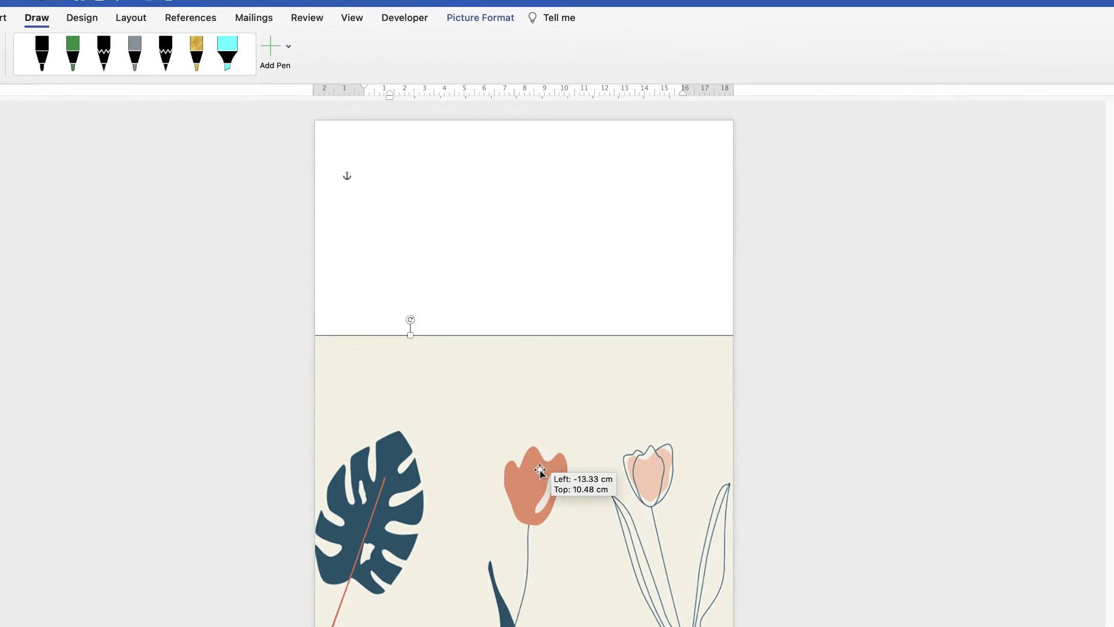
Step: Insert a rounded rectangle about 9.3 cm wide and 7.3 cm high in the blank space above the reference picture
{"action": "left_click", "coordinate": [51, 41]}
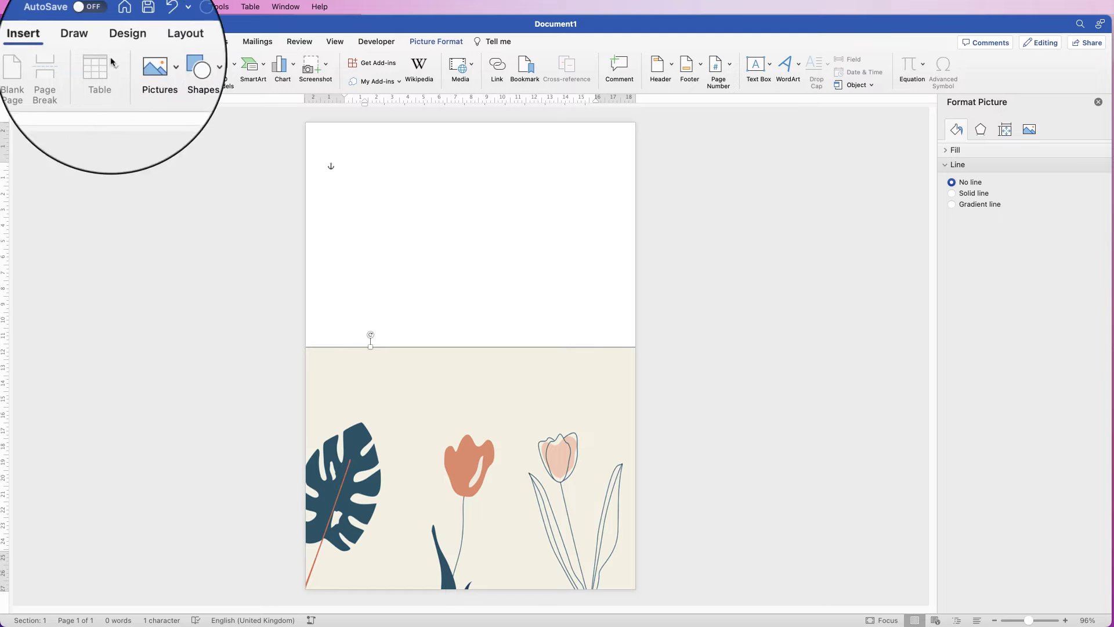
{"action": "left_click", "coordinate": [177, 70]}
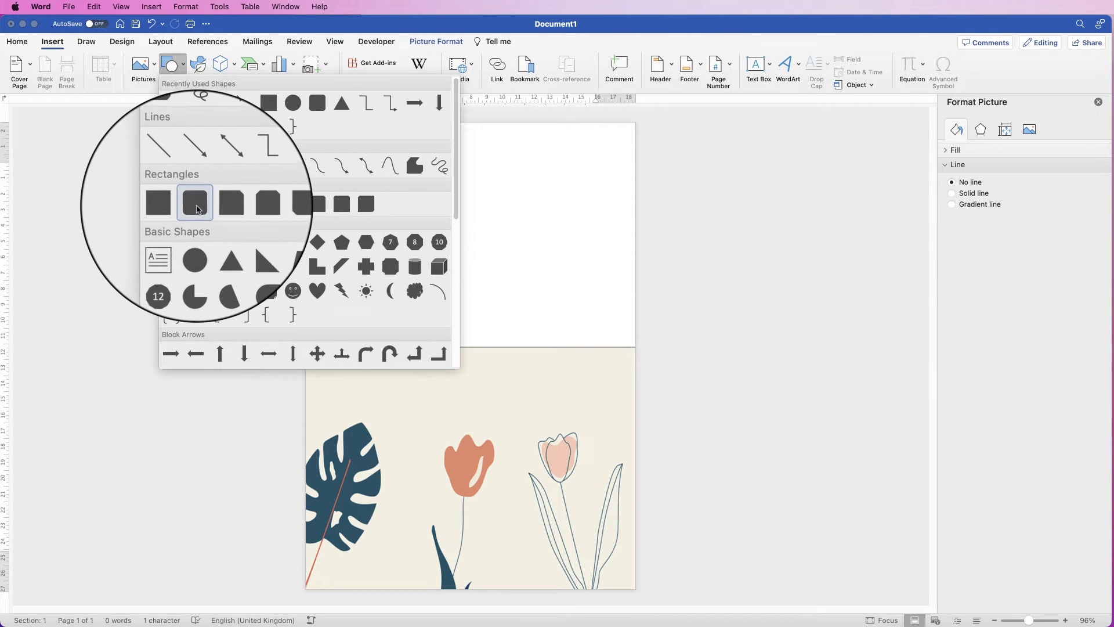
{"action": "left_click", "coordinate": [210, 211]}
{"action": "left_click_drag", "start_coordinate": [389, 177], "coordinate": [536, 292]}
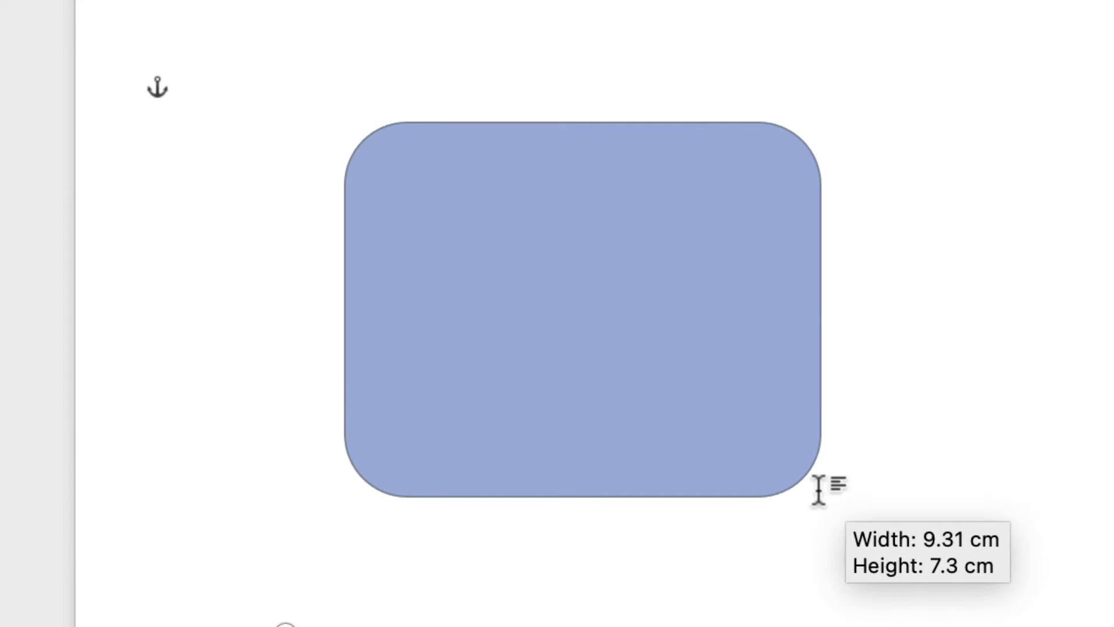
{"action": "left_click_drag", "start_coordinate": [819, 489], "coordinate": [818, 489]}
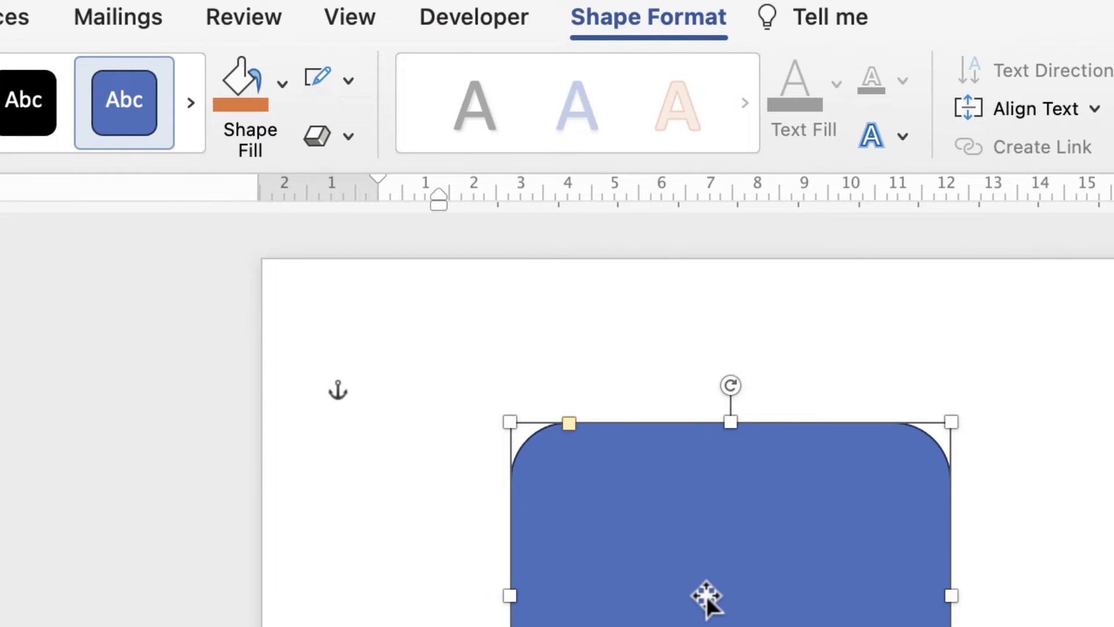
Step: Remove the outline from the blue rounded rectangle and deselect it
{"action": "left_click", "coordinate": [348, 80]}
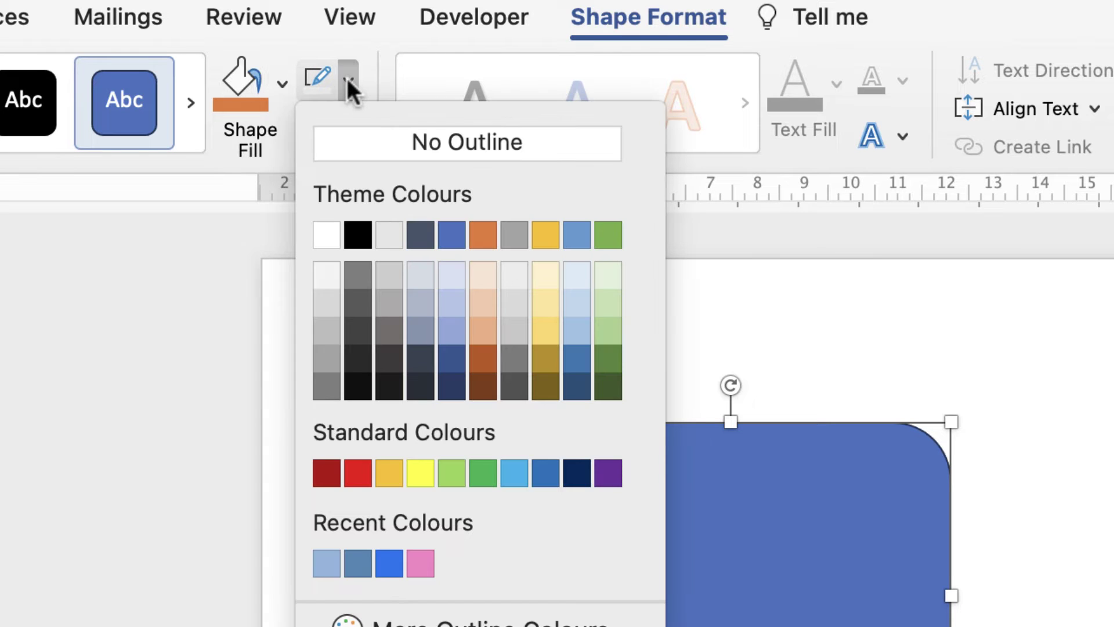
{"action": "left_click", "coordinate": [392, 134]}
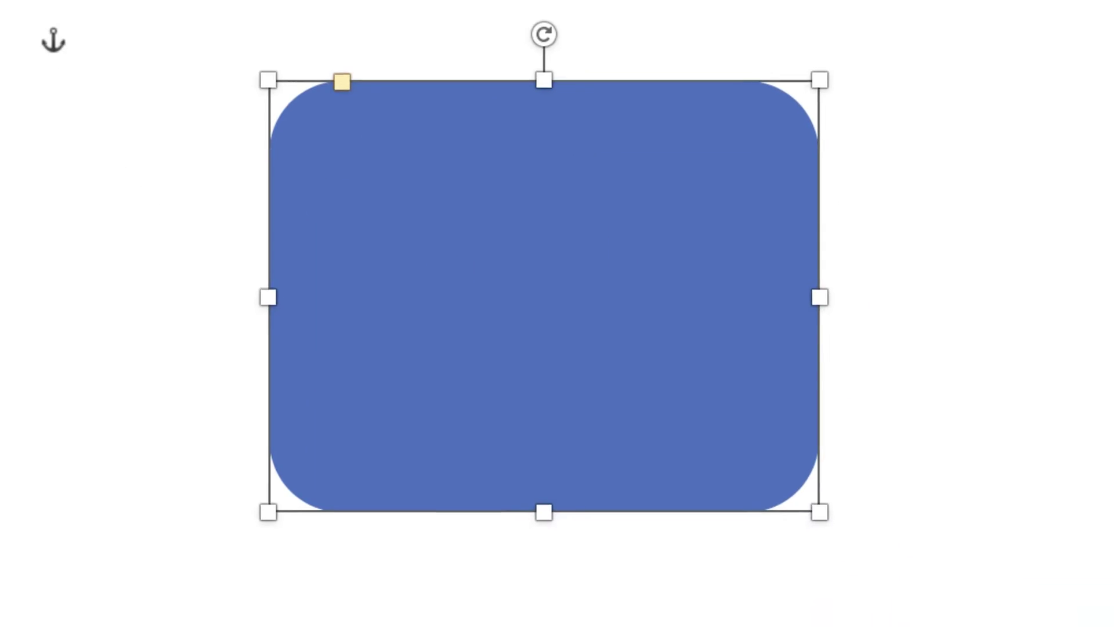
{"action": "left_click", "coordinate": [1111, 594]}
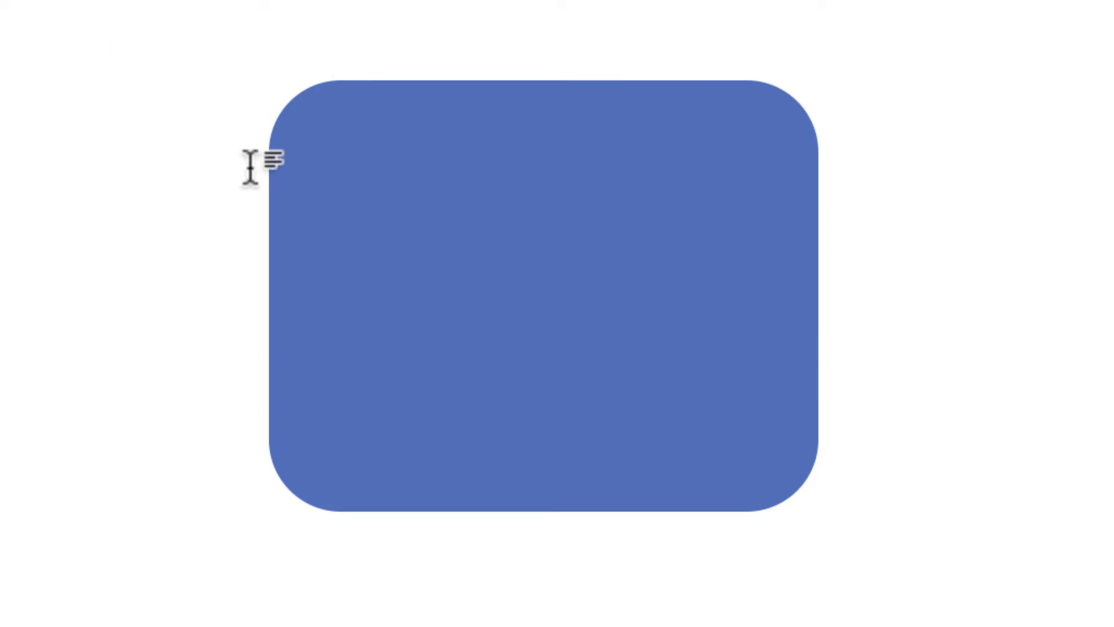
Step: Start editing the points of the blue rounded rectangle
{"action": "left_click", "coordinate": [524, 299]}
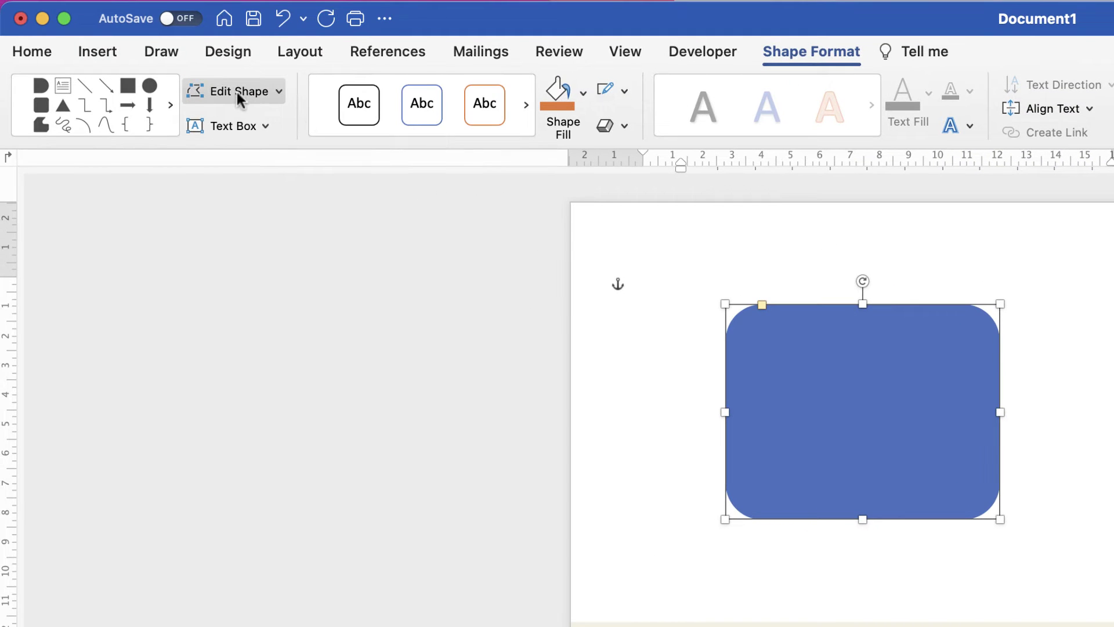
{"action": "left_click", "coordinate": [277, 91]}
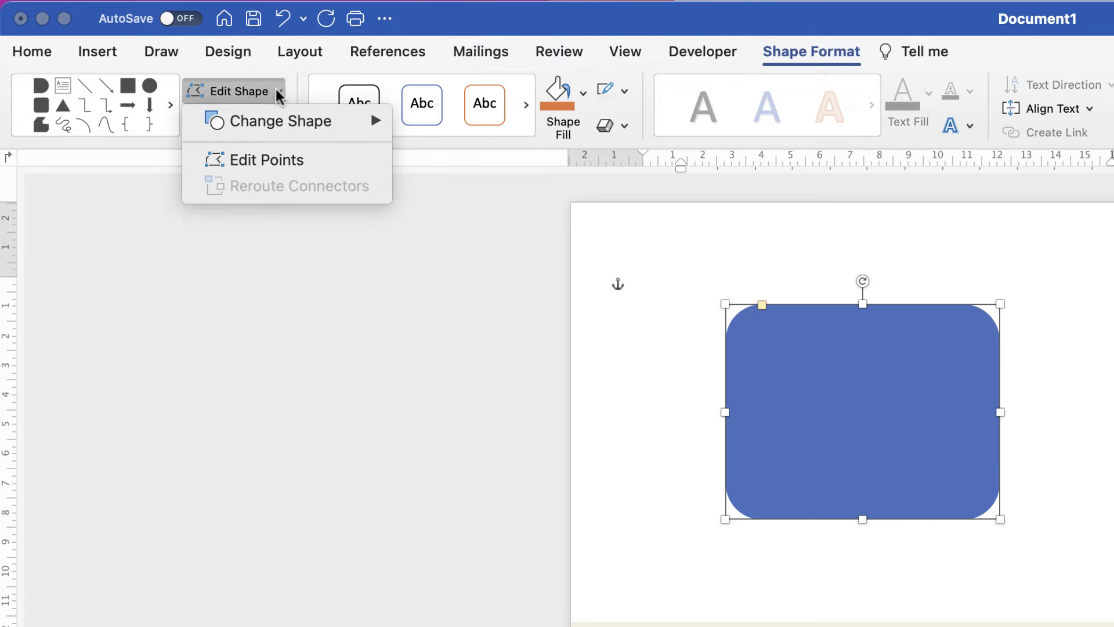
{"action": "left_click", "coordinate": [252, 164]}
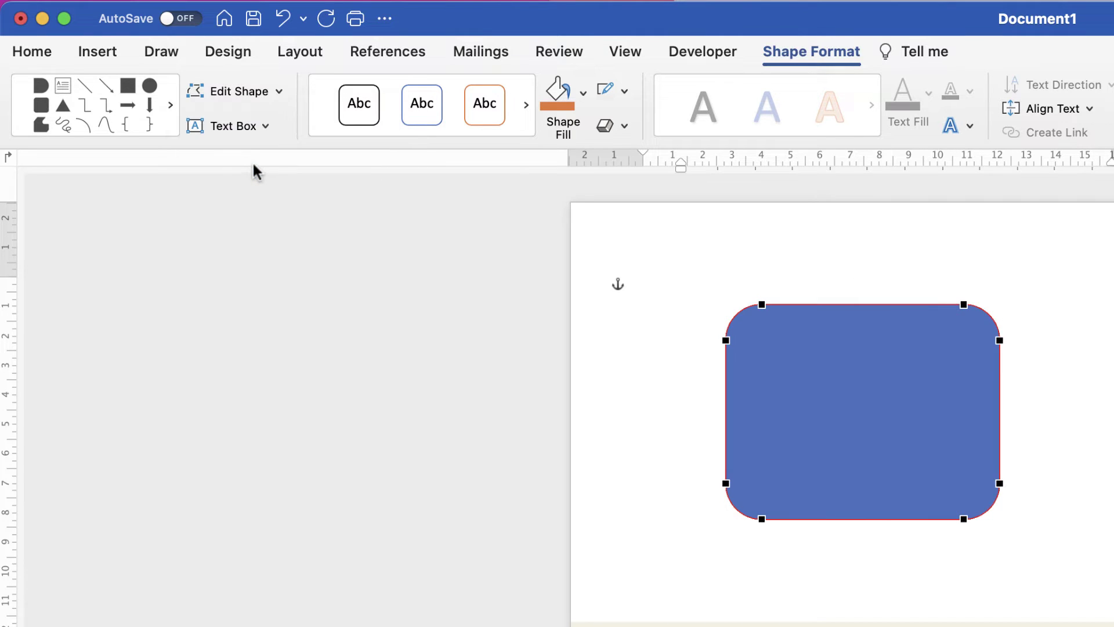
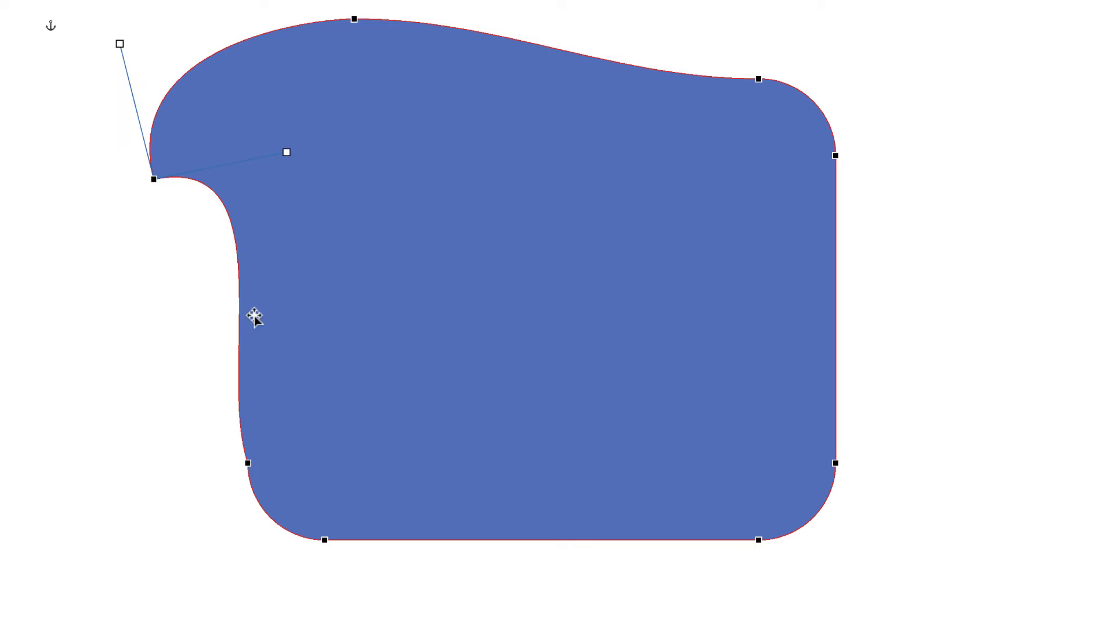
Step: Pull a new point on the shape's left edge deep into the shape, and delete that point
{"action": "left_click_drag", "start_coordinate": [238, 318], "coordinate": [514, 319]}
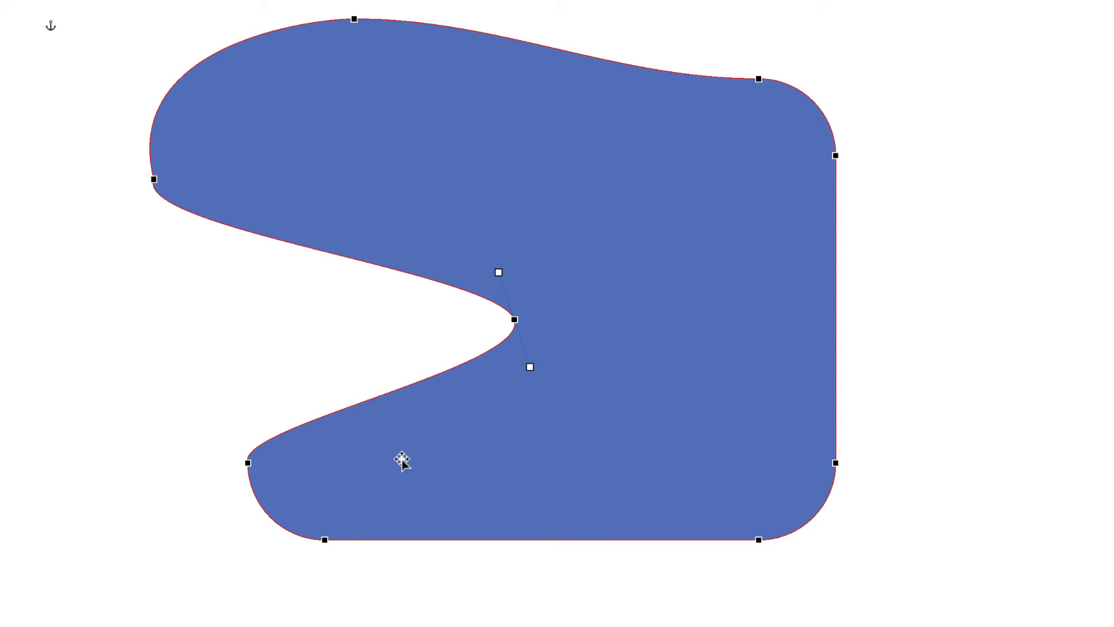
{"action": "left_click", "coordinate": [515, 320]}
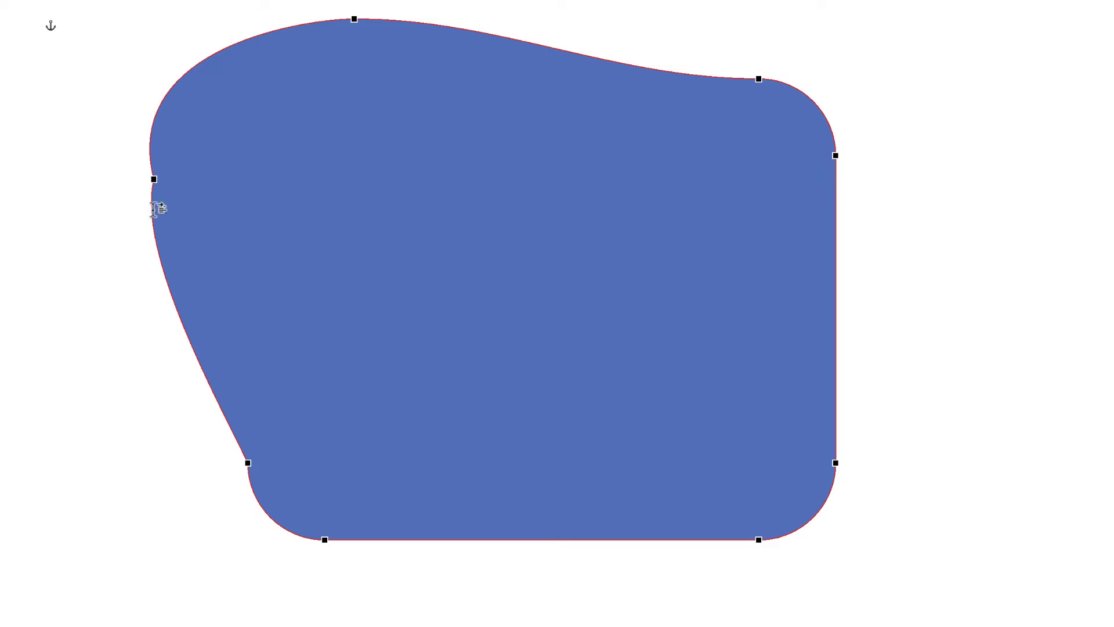
Step: Reshape the curves around the shape's upper-left point by repositioning its two handles, ending with a smooth outward bulge below it
{"action": "left_click", "coordinate": [152, 180]}
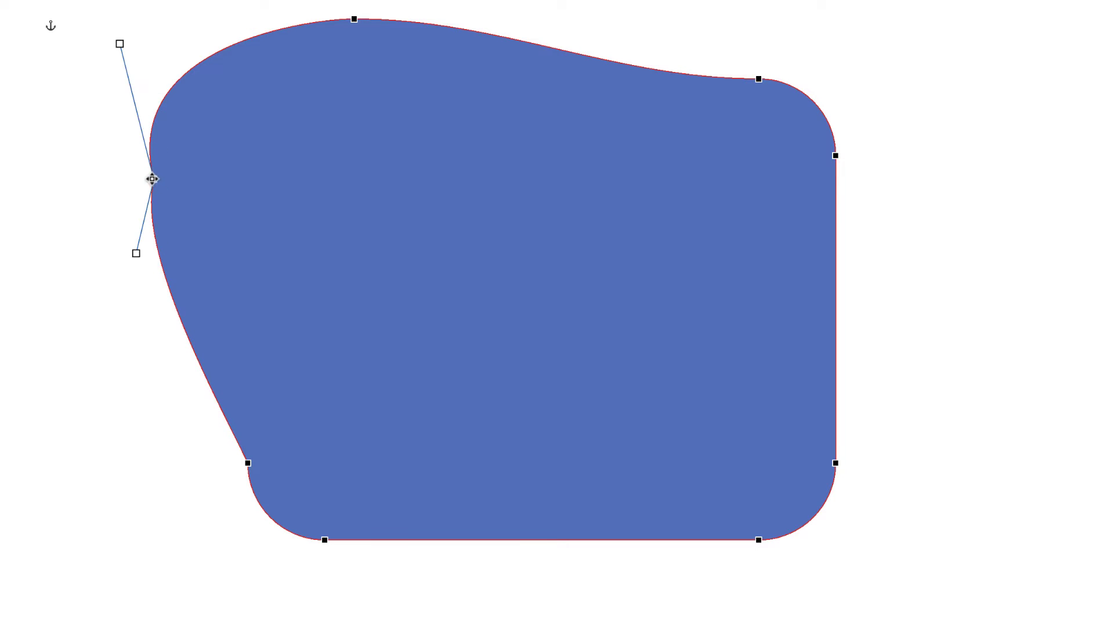
{"action": "left_click_drag", "start_coordinate": [135, 253], "coordinate": [172, 251]}
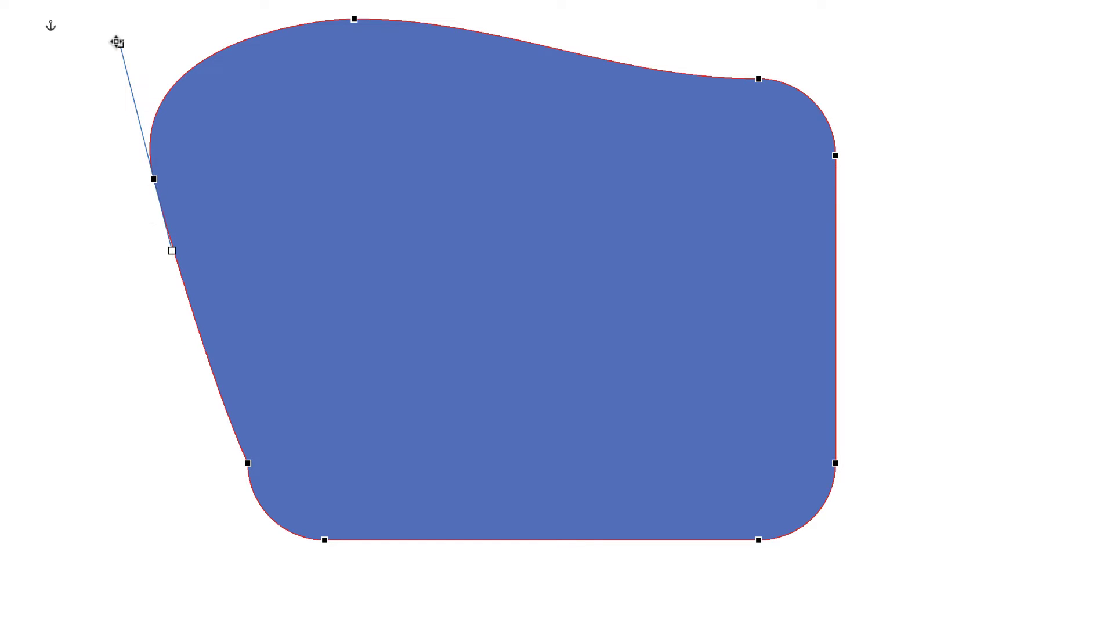
{"action": "left_click_drag", "start_coordinate": [117, 42], "coordinate": [249, 57]}
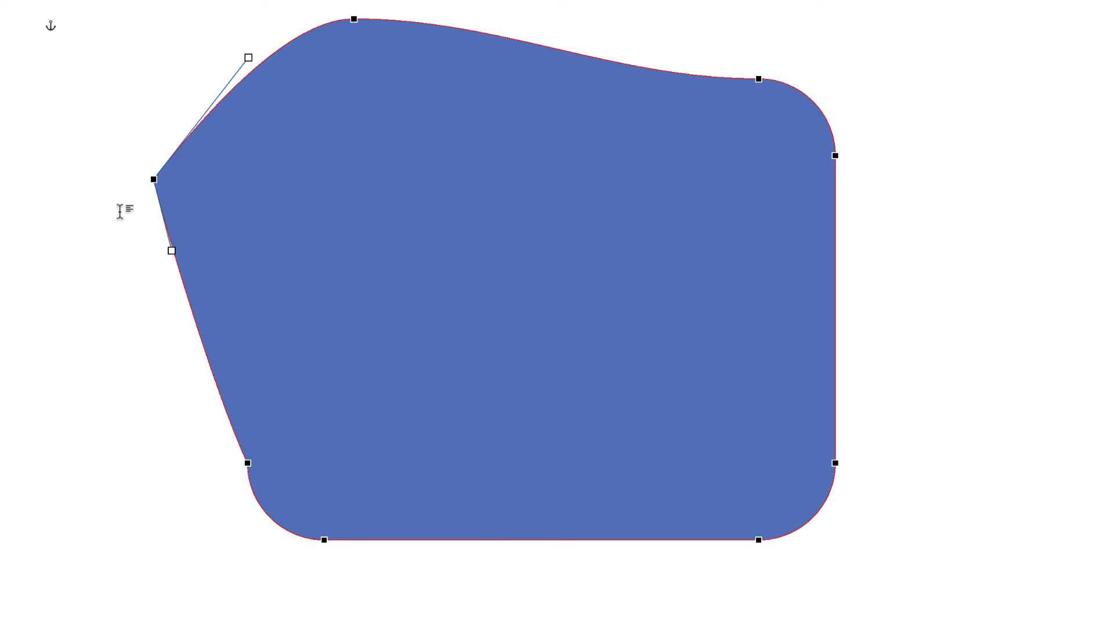
{"action": "left_click_drag", "start_coordinate": [167, 248], "coordinate": [114, 236]}
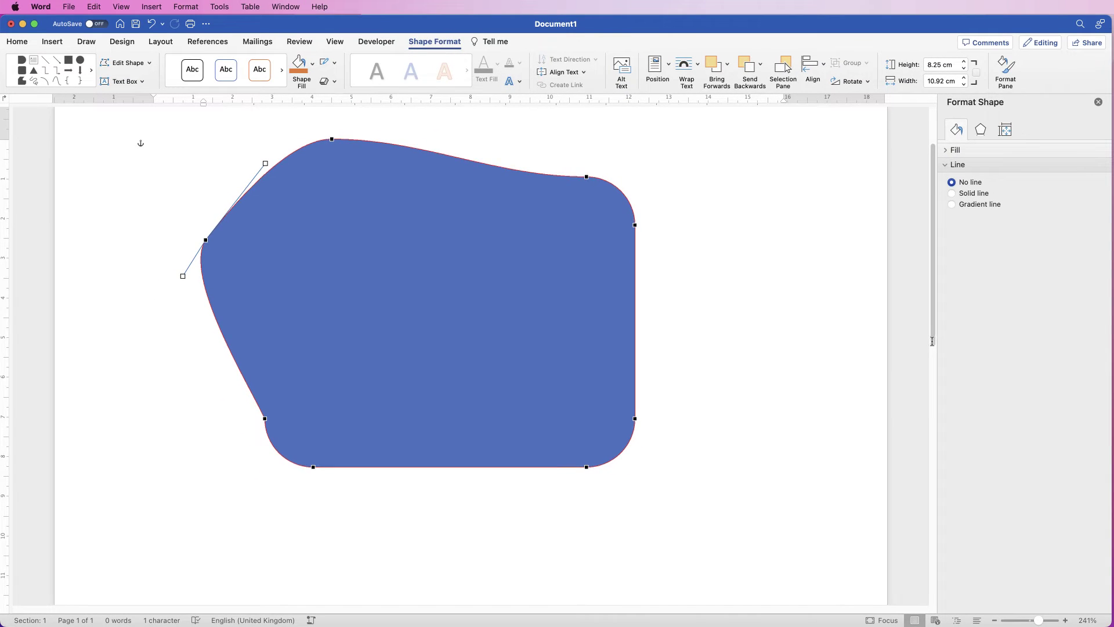
Step: Shrink the blue shape to about 4.8 cm high and 4.2 cm wide and place it beside the reference picture's coral tulip
{"action": "scroll", "coordinate": [1097, 527], "scroll_direction": "down", "scroll_amount": 5}
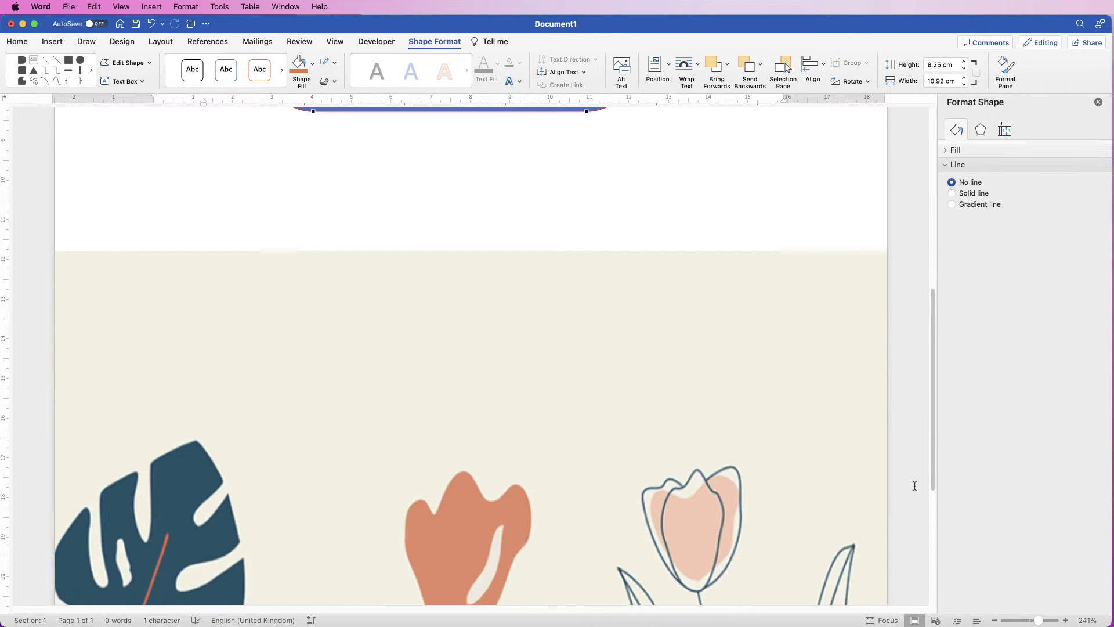
{"action": "scroll", "coordinate": [915, 485], "scroll_direction": "down", "scroll_amount": 3}
{"action": "scroll", "coordinate": [899, 489], "scroll_direction": "up", "scroll_amount": 2}
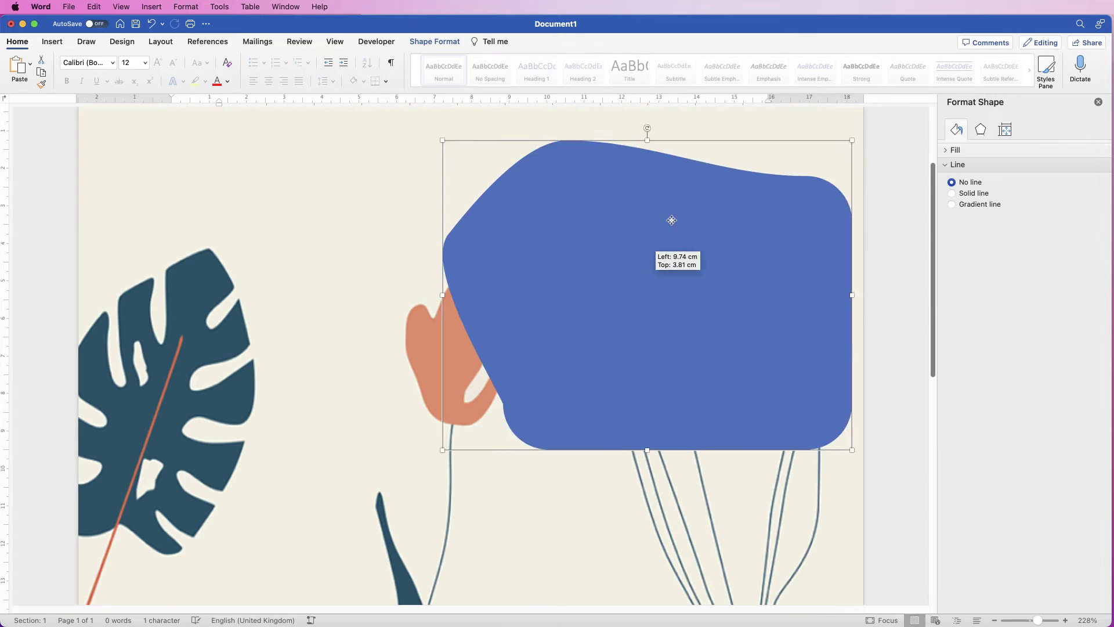
{"action": "left_click_drag", "start_coordinate": [669, 219], "coordinate": [508, 311]}
{"action": "left_click_drag", "start_coordinate": [711, 202], "coordinate": [472, 332]}
{"action": "left_click_drag", "start_coordinate": [392, 383], "coordinate": [614, 324]}
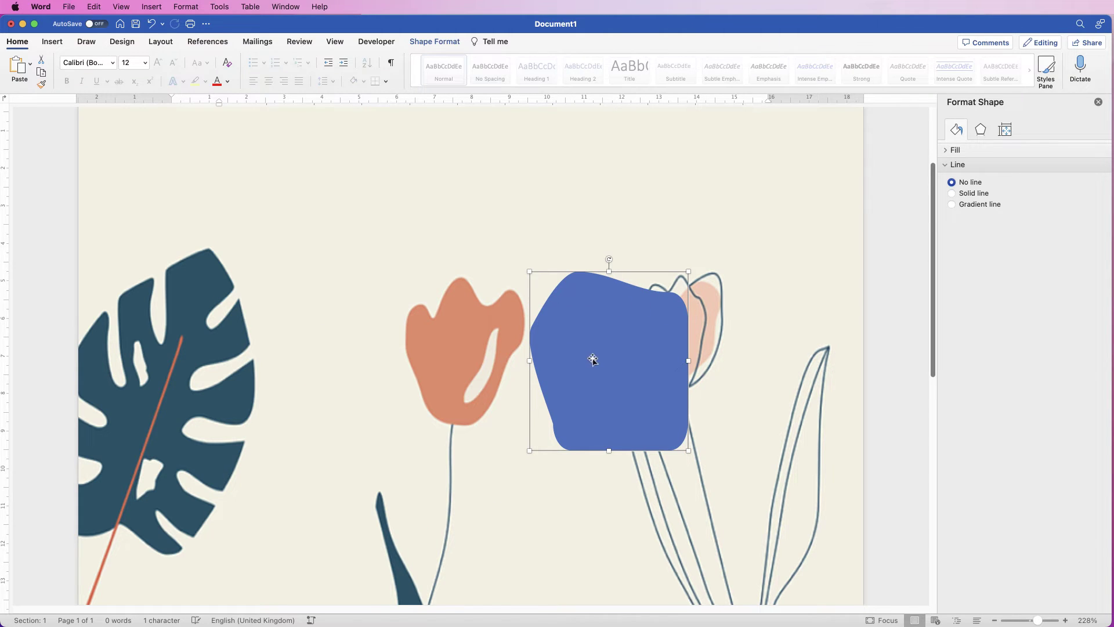
Step: Start editing the blue shape's points, move its upper-left point down and outward, and reposition that point's handles to round the corner
{"action": "left_click", "coordinate": [435, 42]}
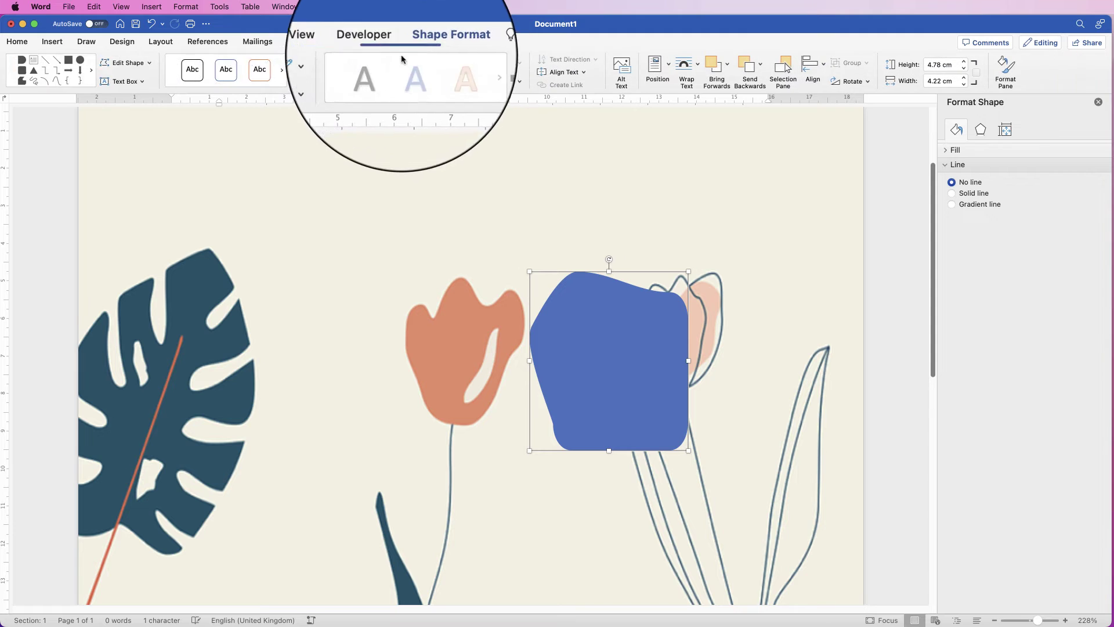
{"action": "left_click", "coordinate": [125, 64]}
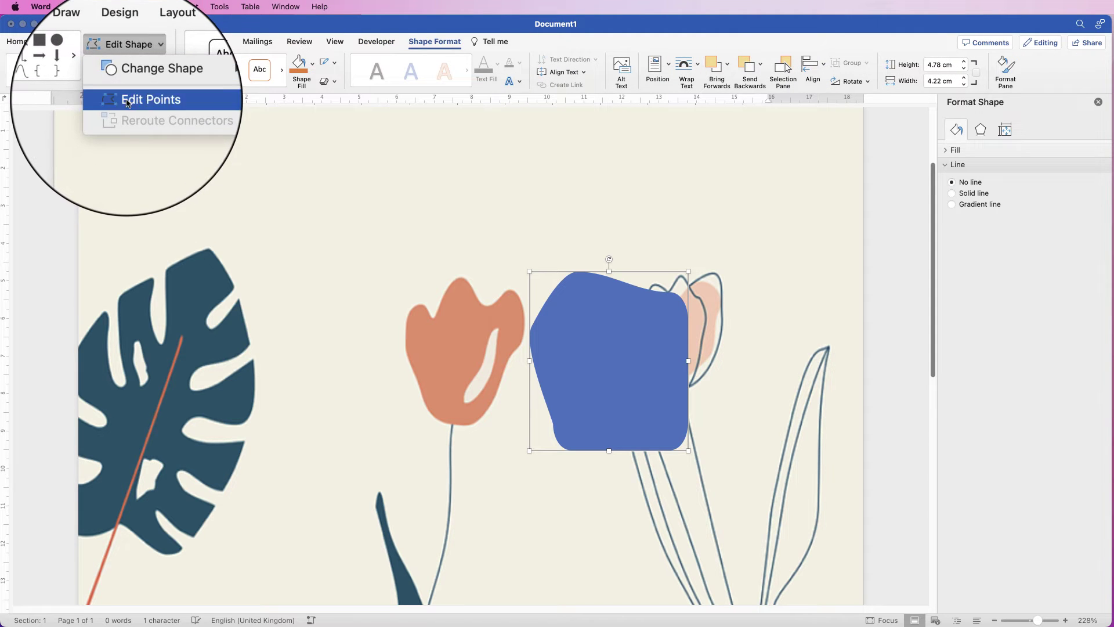
{"action": "left_click", "coordinate": [139, 98]}
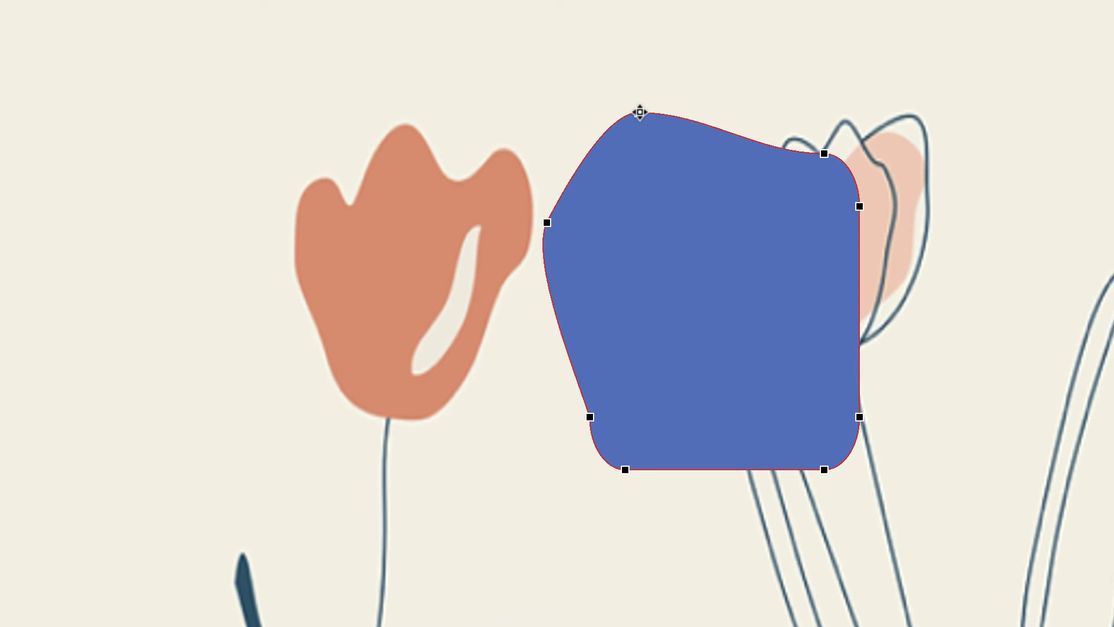
{"action": "left_click", "coordinate": [569, 276]}
{"action": "left_click_drag", "start_coordinate": [621, 120], "coordinate": [568, 144]}
{"action": "left_click_drag", "start_coordinate": [547, 222], "coordinate": [543, 231]}
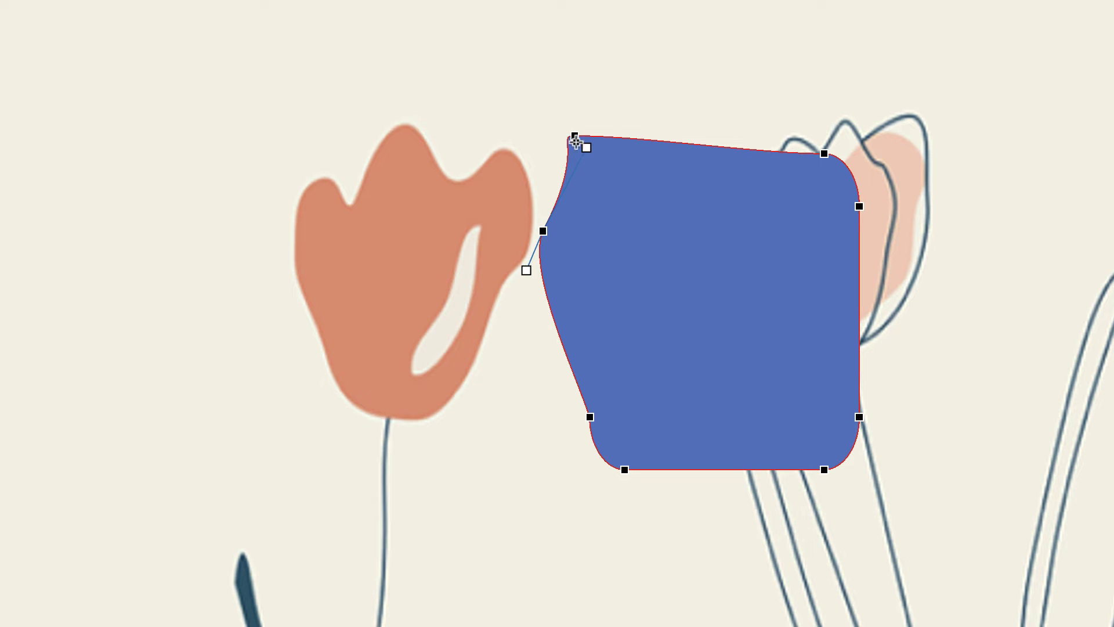
{"action": "left_click", "coordinate": [576, 137]}
{"action": "left_click_drag", "start_coordinate": [554, 137], "coordinate": [545, 173]}
{"action": "left_click_drag", "start_coordinate": [641, 136], "coordinate": [622, 97]}
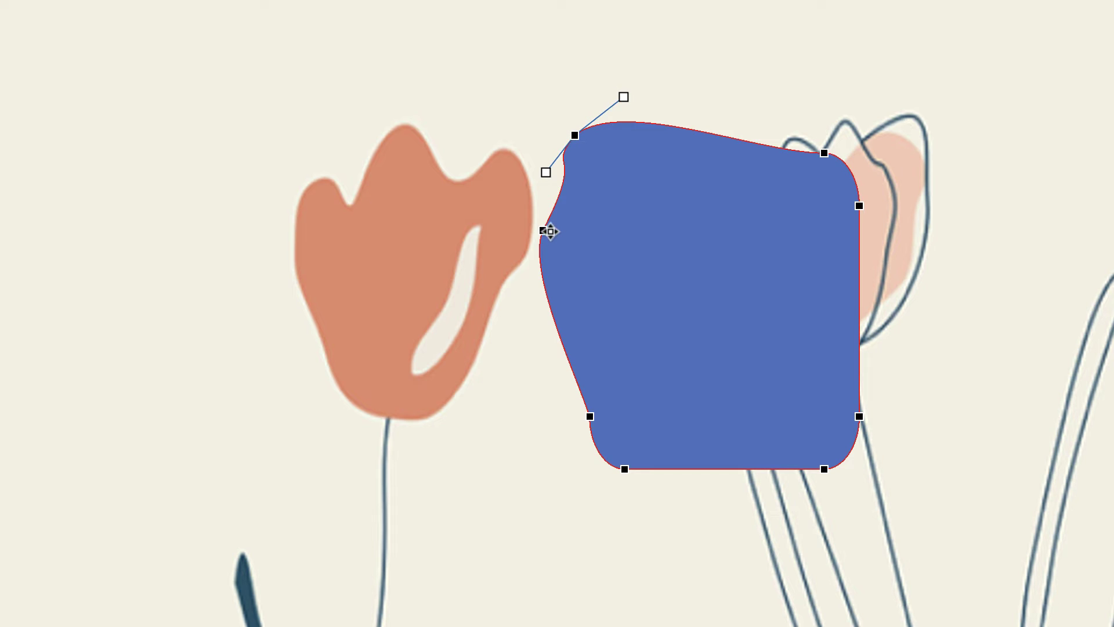
Step: Lower the point on the shape's left edge and adjust its handles so the upper-left side bulges outward smoothly
{"action": "left_click_drag", "start_coordinate": [550, 229], "coordinate": [560, 278]}
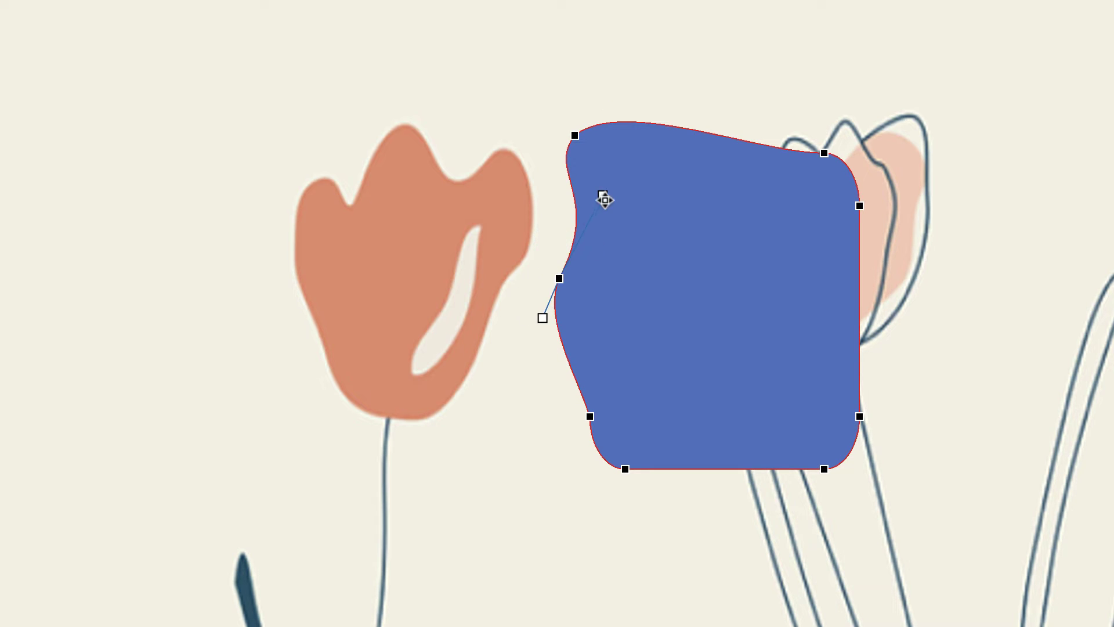
{"action": "left_click_drag", "start_coordinate": [602, 196], "coordinate": [534, 183]}
{"action": "left_click_drag", "start_coordinate": [543, 320], "coordinate": [576, 324]}
{"action": "left_click_drag", "start_coordinate": [563, 279], "coordinate": [558, 302]}
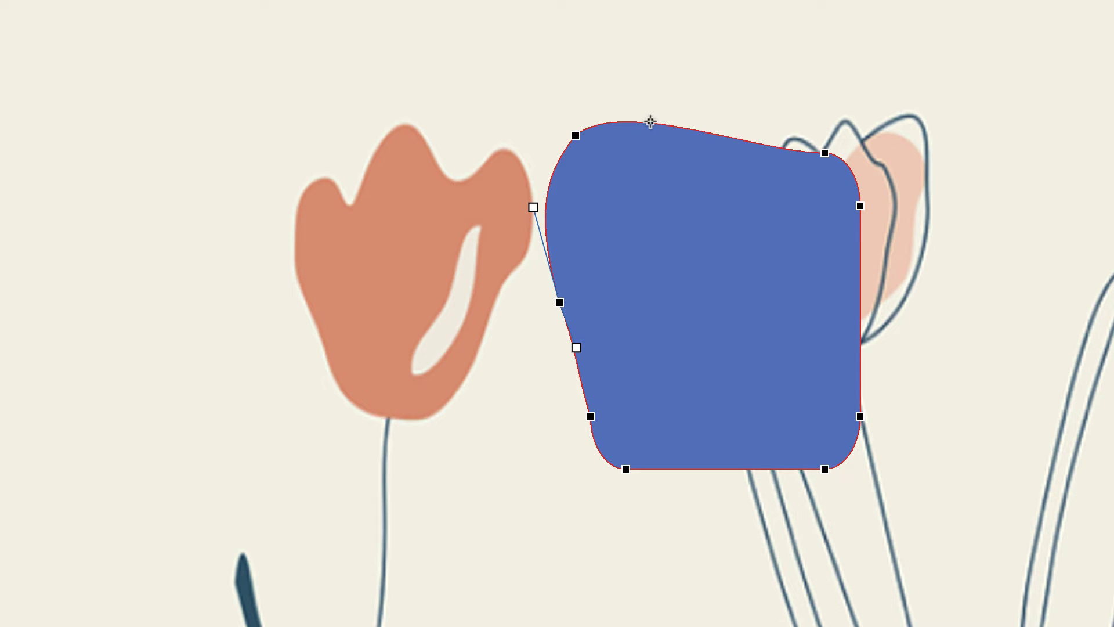
Step: Add points along the shape's top edge to form two dips with a raised, centred middle petal between them
{"action": "left_click_drag", "start_coordinate": [649, 128], "coordinate": [653, 191]}
{"action": "left_click_drag", "start_coordinate": [716, 176], "coordinate": [689, 119]}
{"action": "left_click_drag", "start_coordinate": [781, 135], "coordinate": [767, 188]}
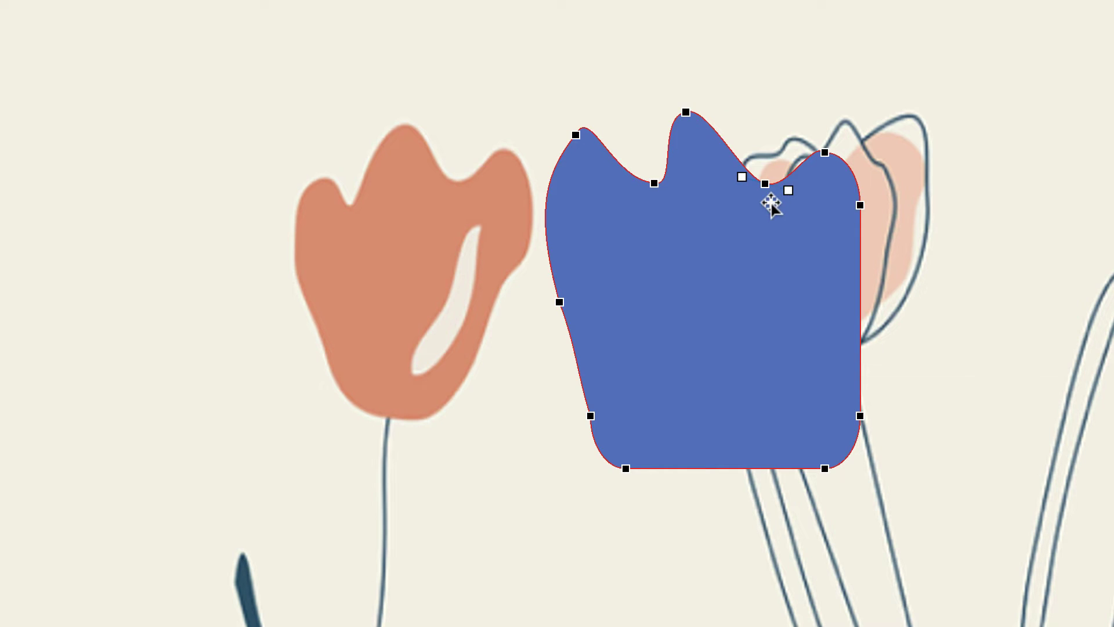
{"action": "left_click_drag", "start_coordinate": [686, 111], "coordinate": [701, 109]}
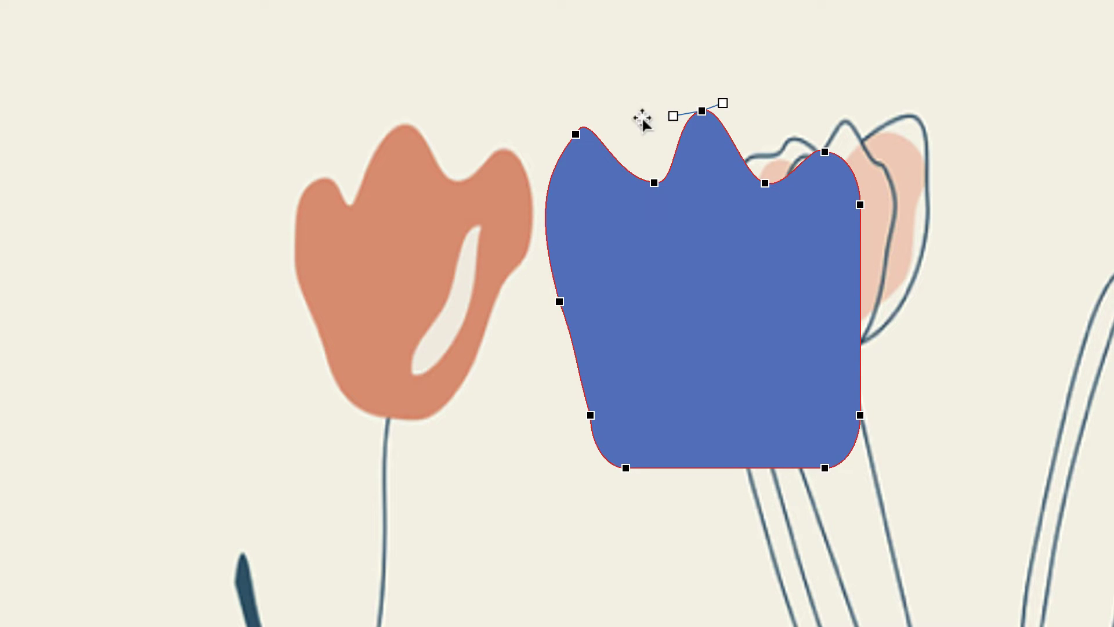
Step: Round the left petal's tip by moving its point inward, and deepen the notch beside it into a narrow V
{"action": "left_click_drag", "start_coordinate": [580, 130], "coordinate": [646, 124]}
{"action": "left_click_drag", "start_coordinate": [577, 173], "coordinate": [606, 136]}
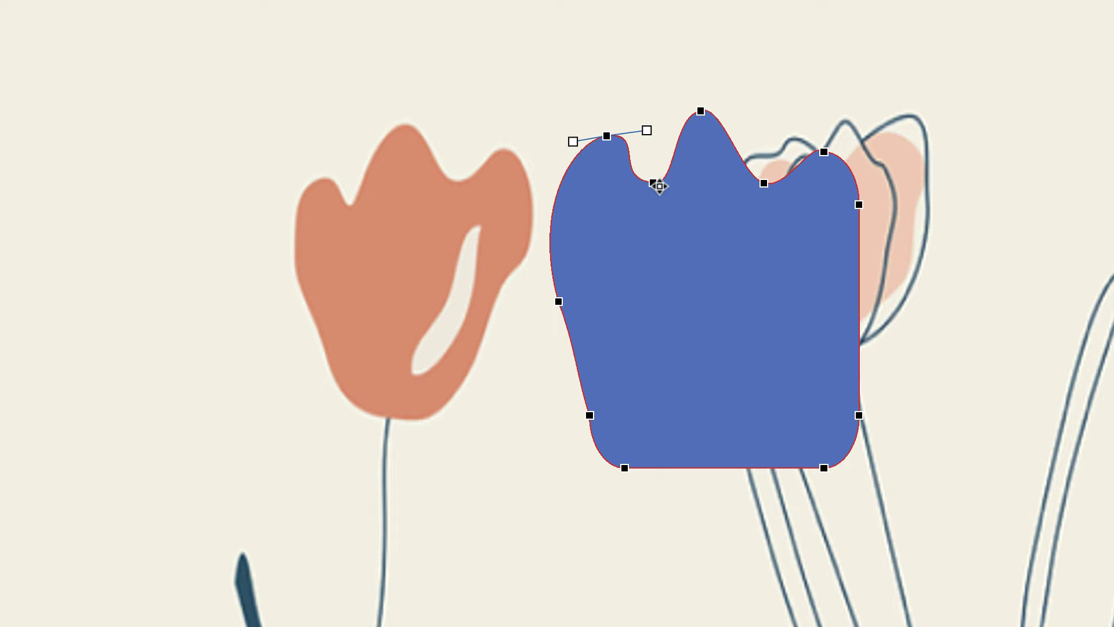
{"action": "left_click_drag", "start_coordinate": [659, 186], "coordinate": [682, 183]}
{"action": "left_click_drag", "start_coordinate": [611, 203], "coordinate": [630, 180]}
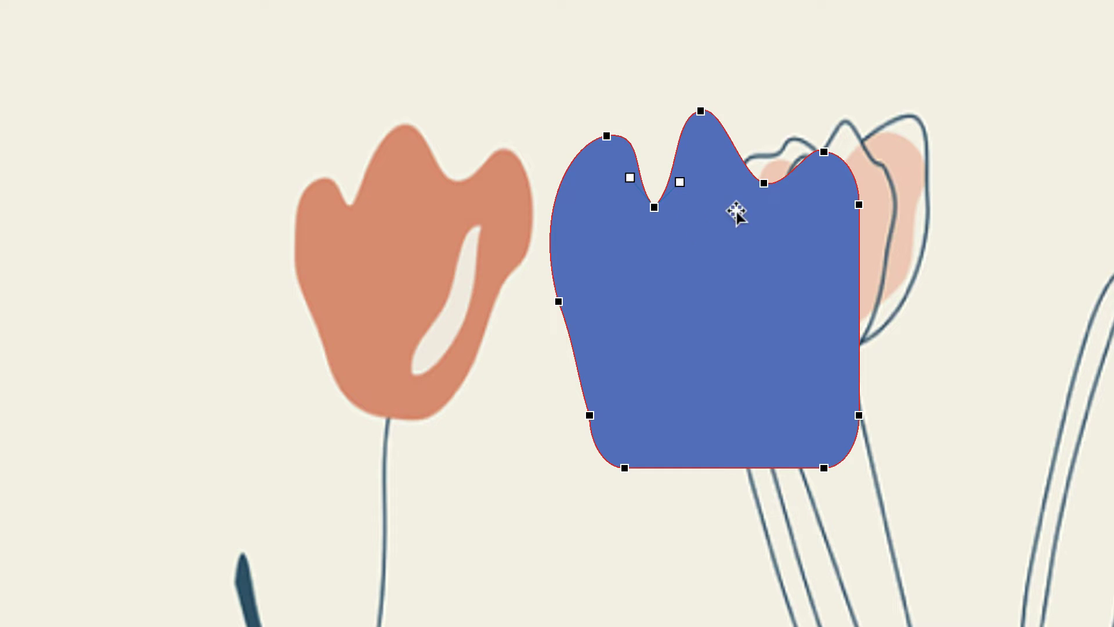
Step: Sharpen the second notch, raise the right petal's tip, and pull the point on the shape's right side outward and down
{"action": "left_click", "coordinate": [763, 183]}
{"action": "left_click_drag", "start_coordinate": [798, 200], "coordinate": [748, 156]}
{"action": "left_click", "coordinate": [824, 152]}
{"action": "mouse_move", "coordinate": [827, 145]}
{"action": "left_mouse_down"}
{"action": "mouse_move", "coordinate": [833, 129]}
{"action": "mouse_move", "coordinate": [813, 136]}
{"action": "left_mouse_up"}
{"action": "left_click_drag", "start_coordinate": [859, 204], "coordinate": [884, 224]}
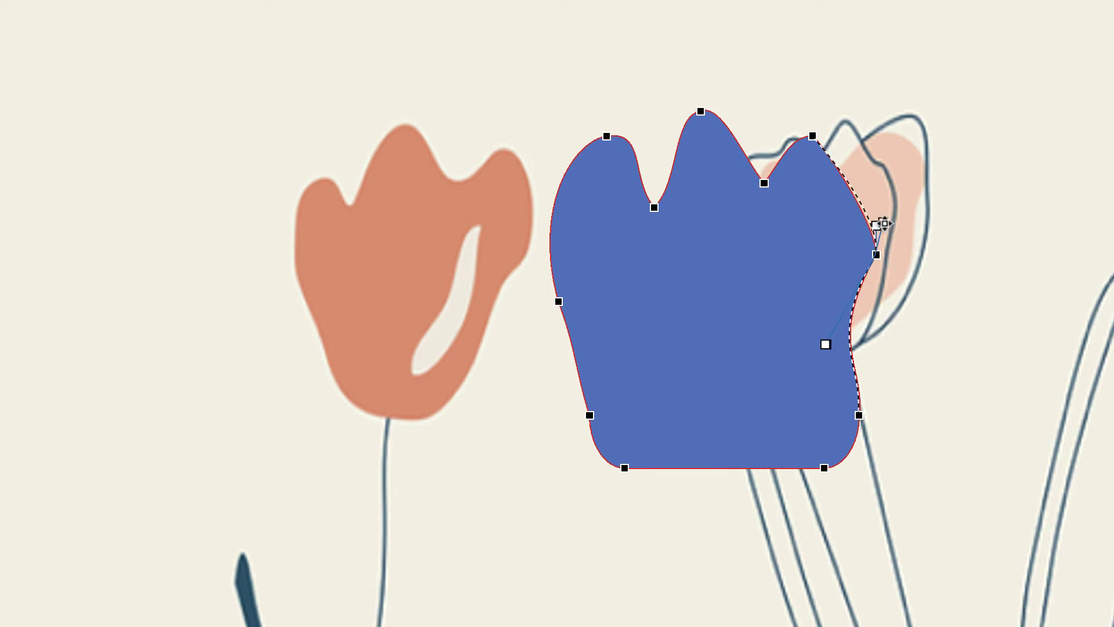
Step: Reshape the lower part of the blue shape into a narrow rounded tulip base by moving its bottom and lower side points
{"action": "left_click_drag", "start_coordinate": [726, 468], "coordinate": [801, 477]}
{"action": "left_click", "coordinate": [783, 494]}
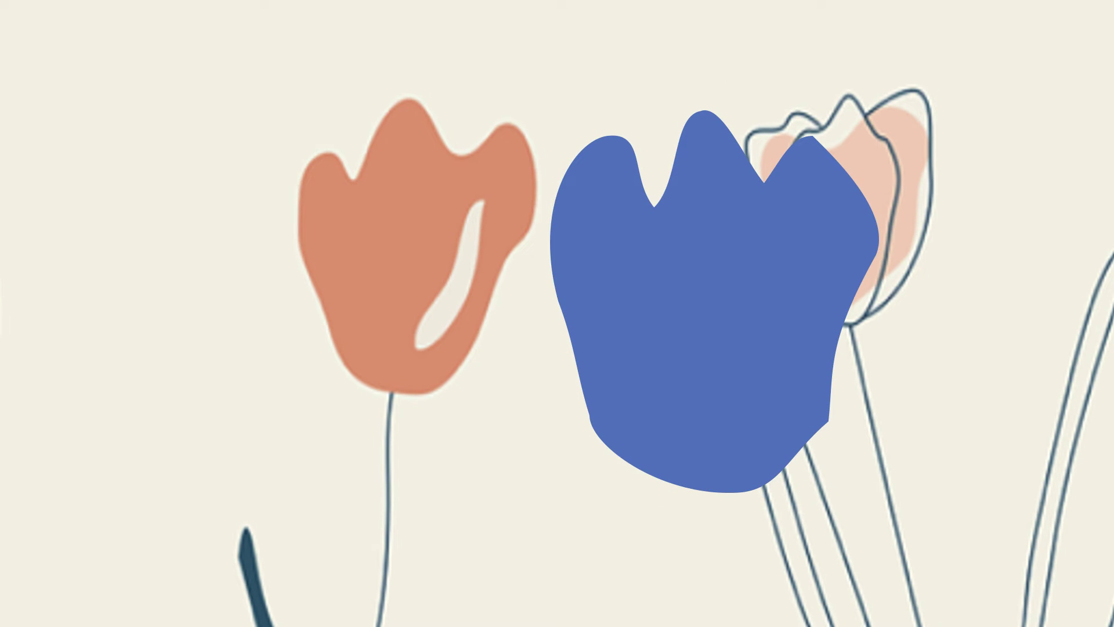
{"action": "left_click", "coordinate": [784, 494]}
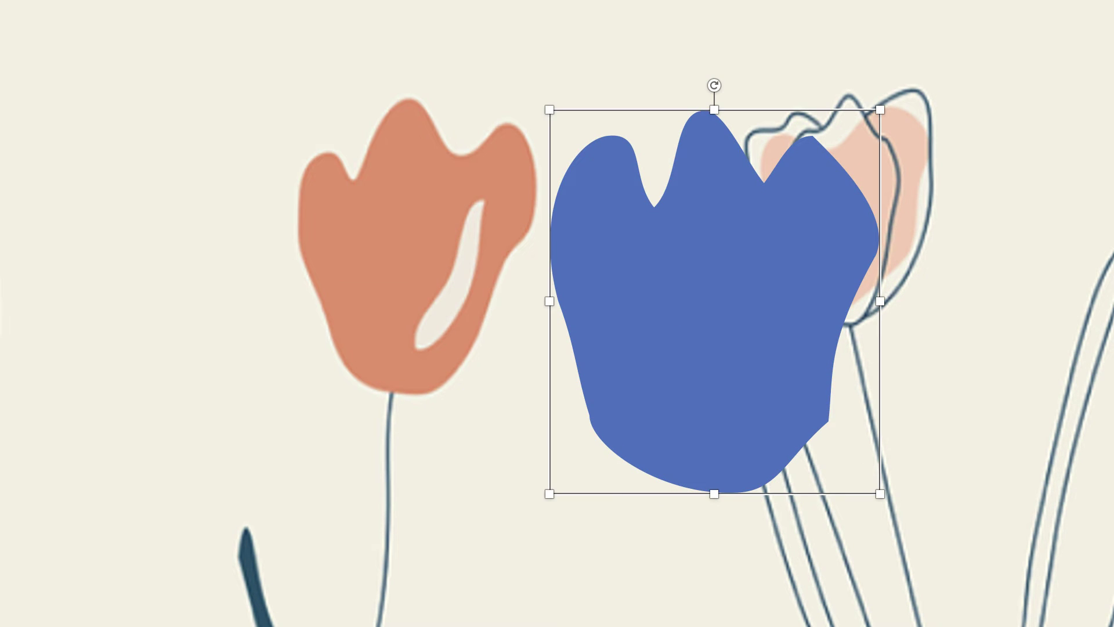
{"action": "left_click", "coordinate": [590, 413]}
{"action": "left_click_drag", "start_coordinate": [589, 413], "coordinate": [638, 445]}
{"action": "left_click_drag", "start_coordinate": [812, 467], "coordinate": [831, 424]}
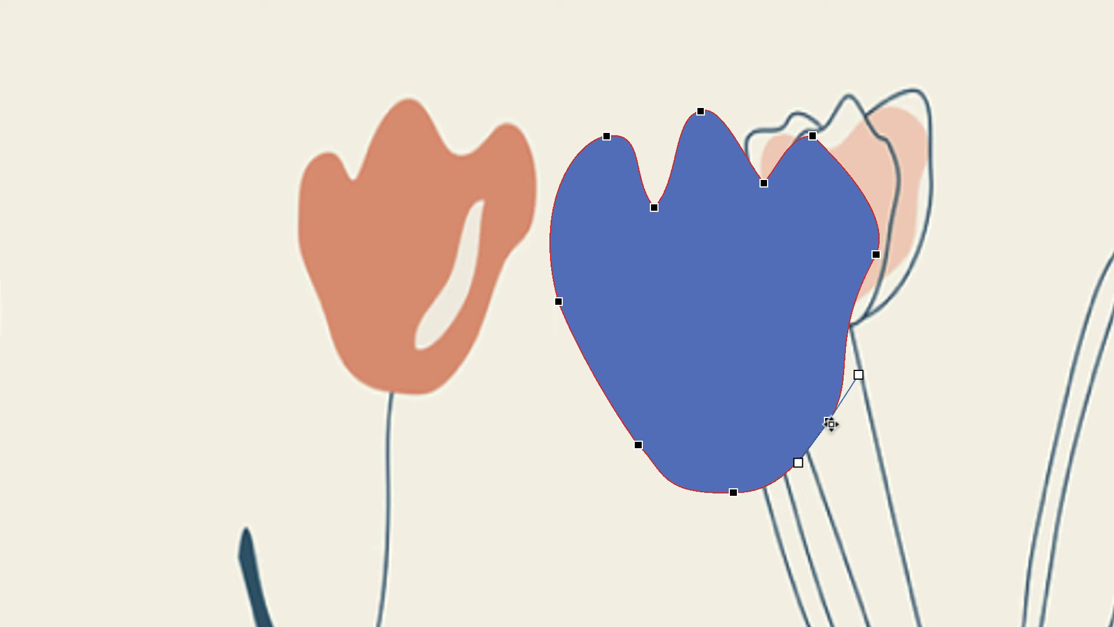
{"action": "left_click_drag", "start_coordinate": [876, 254], "coordinate": [854, 254]}
{"action": "left_click_drag", "start_coordinate": [638, 444], "coordinate": [639, 397]}
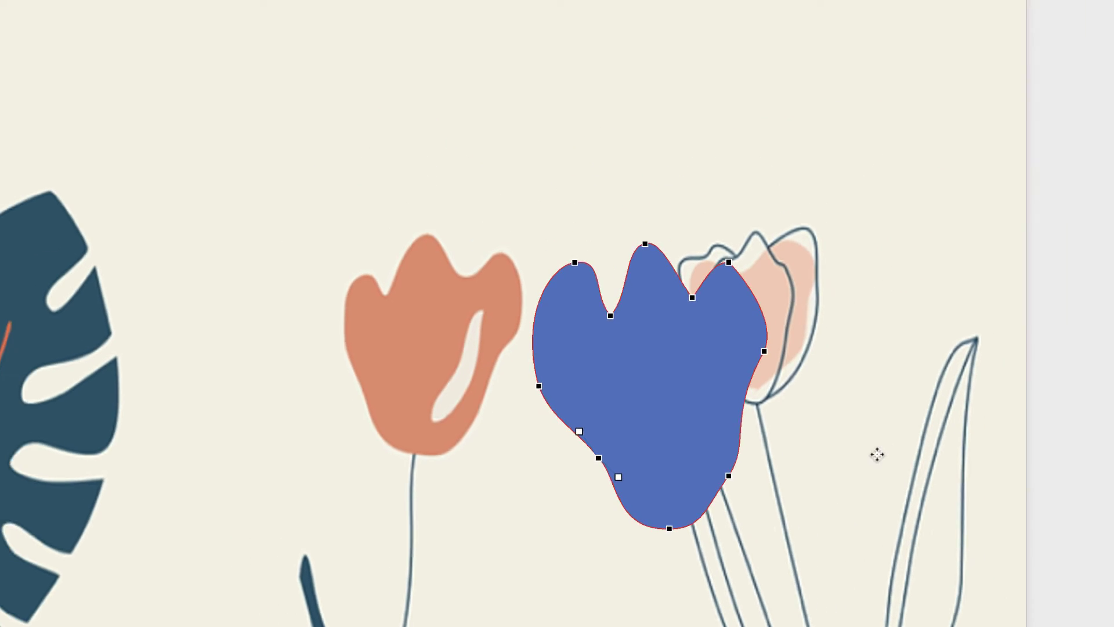
{"action": "left_click", "coordinate": [877, 454]}
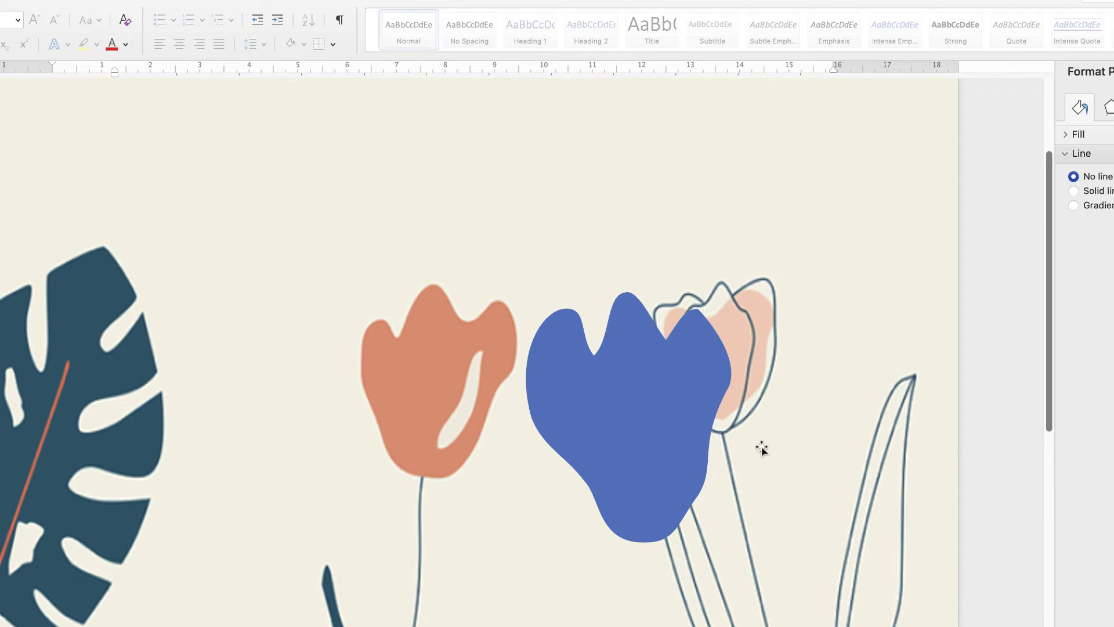
Step: Stretch the blue tulip shape to about 5.39 cm high and 4.23 cm wide, and place it above the reference tulips
{"action": "left_click_drag", "start_coordinate": [650, 444], "coordinate": [610, 277]}
{"action": "left_click_drag", "start_coordinate": [694, 137], "coordinate": [698, 169]}
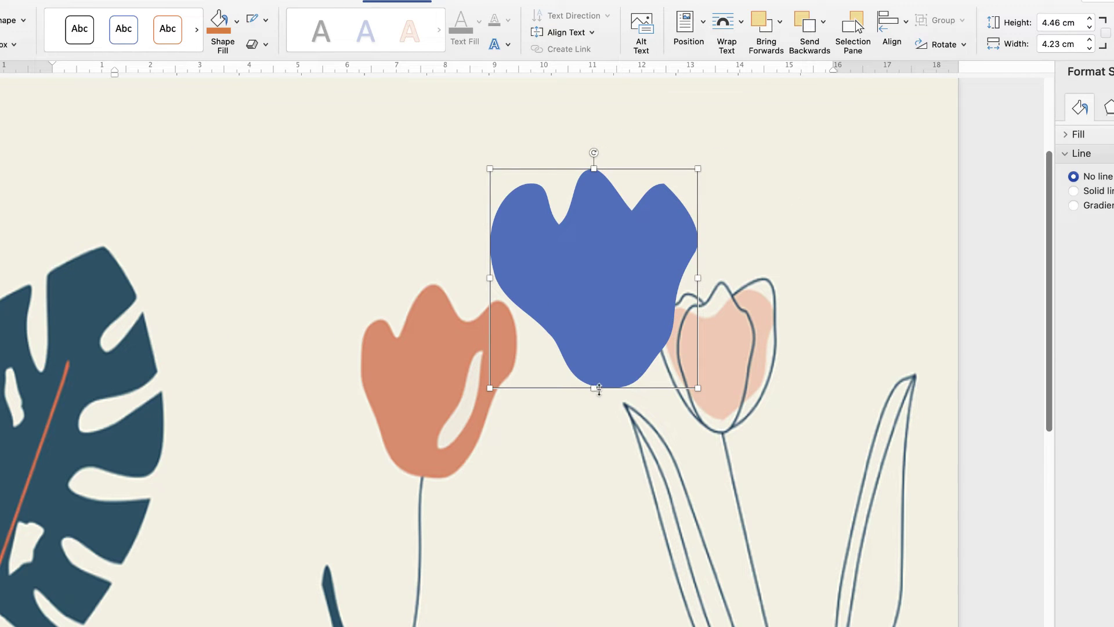
{"action": "left_click_drag", "start_coordinate": [599, 389], "coordinate": [593, 433]}
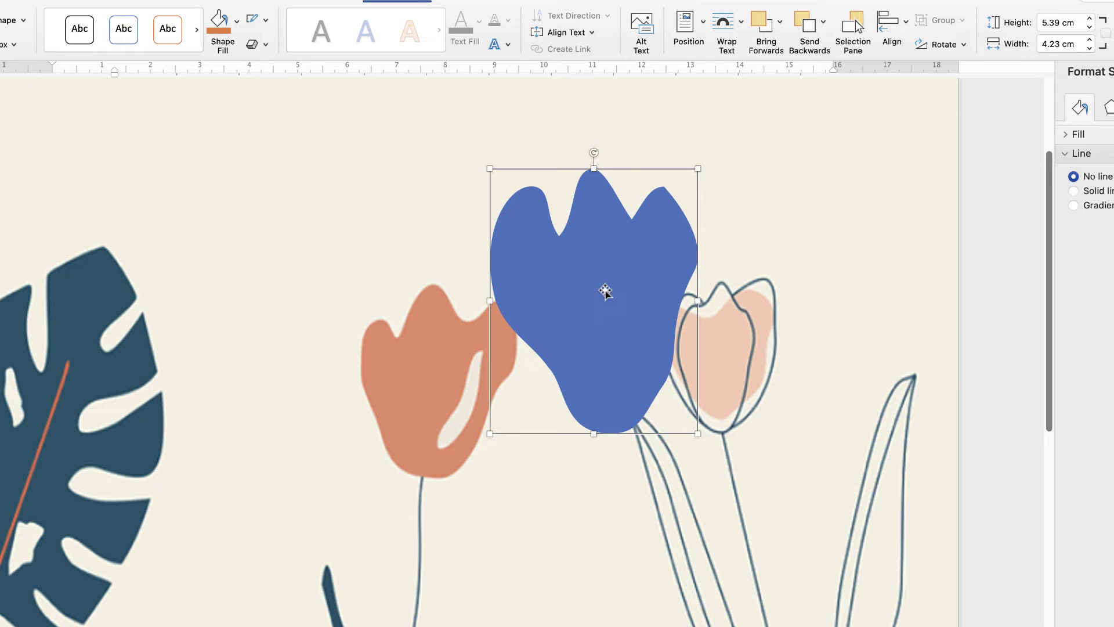
{"action": "left_click_drag", "start_coordinate": [606, 292], "coordinate": [580, 223]}
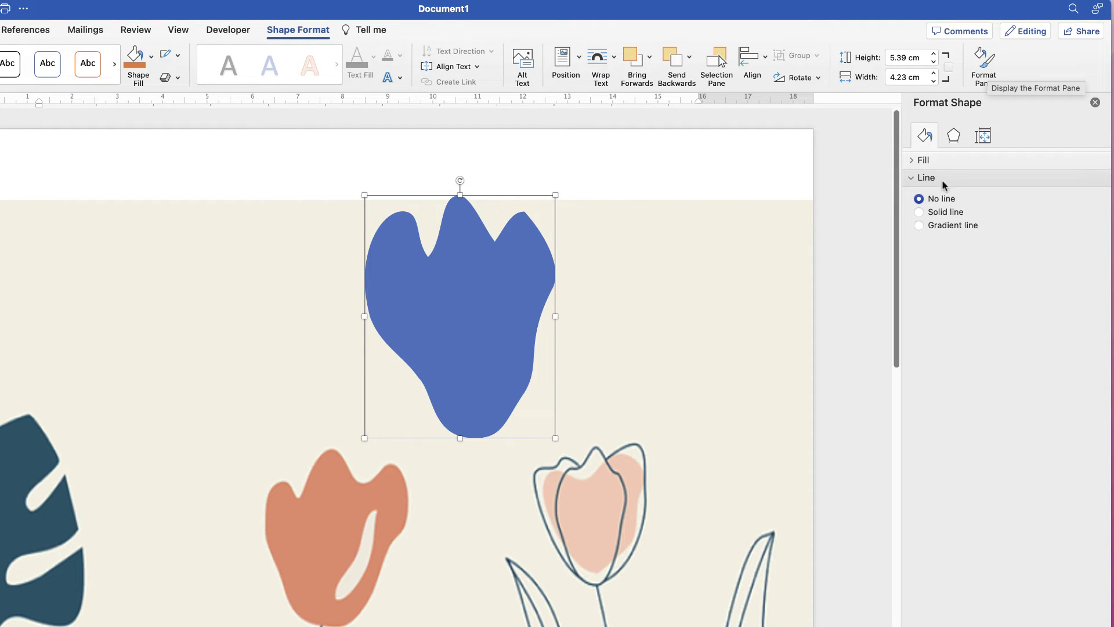
Step: Try a solid red outline on the blue tulip shape, and set it back to no line
{"action": "left_click", "coordinate": [916, 177]}
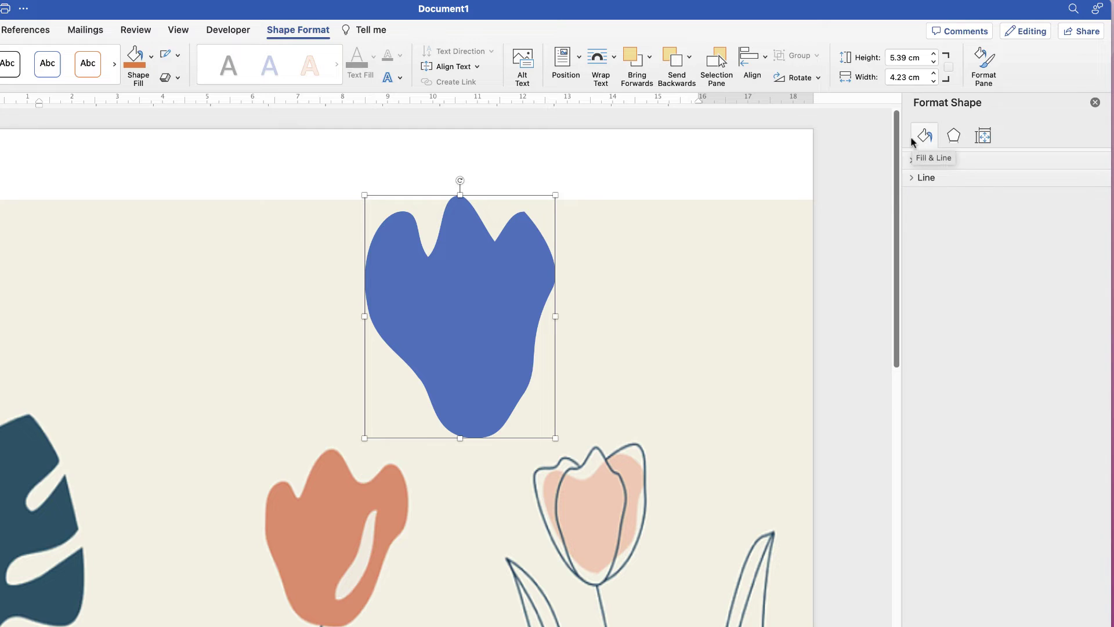
{"action": "left_click", "coordinate": [912, 163]}
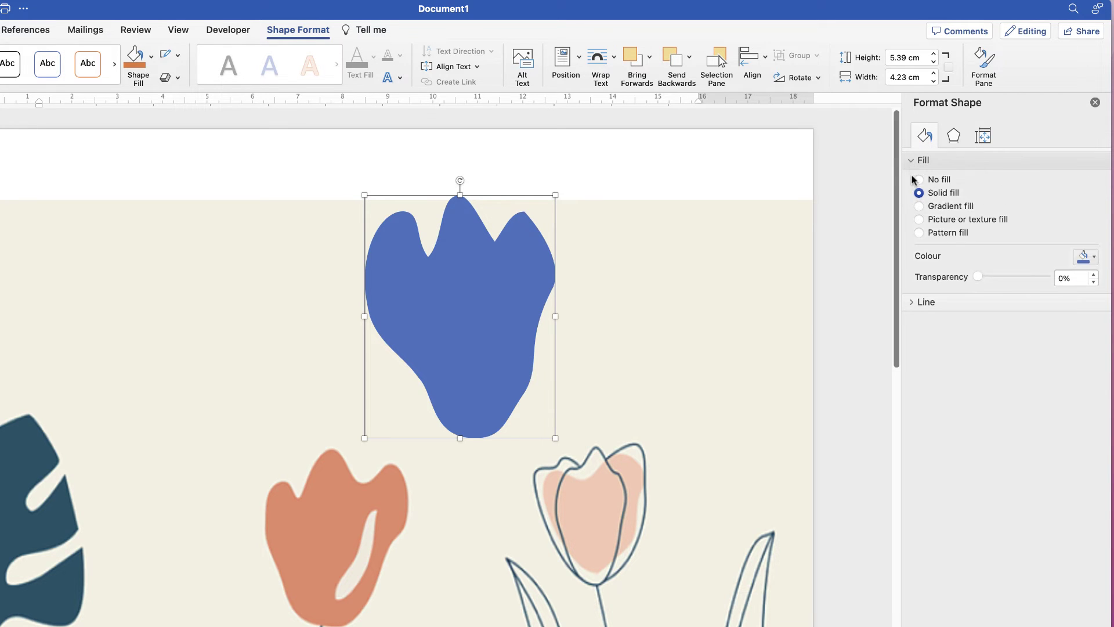
{"action": "left_click", "coordinate": [913, 306]}
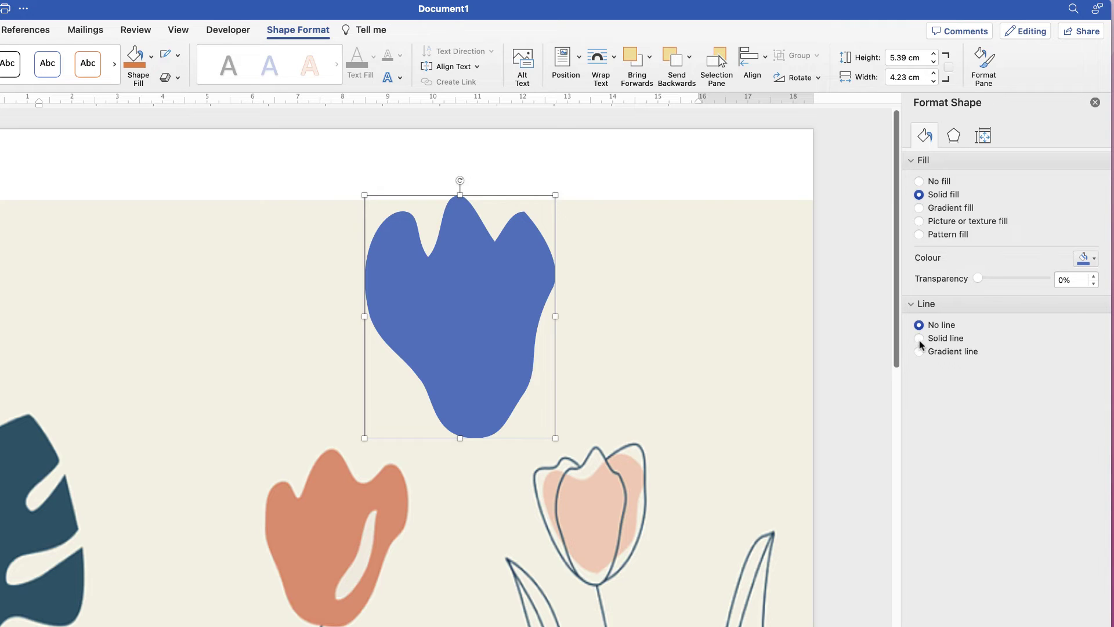
{"action": "left_click", "coordinate": [919, 339]}
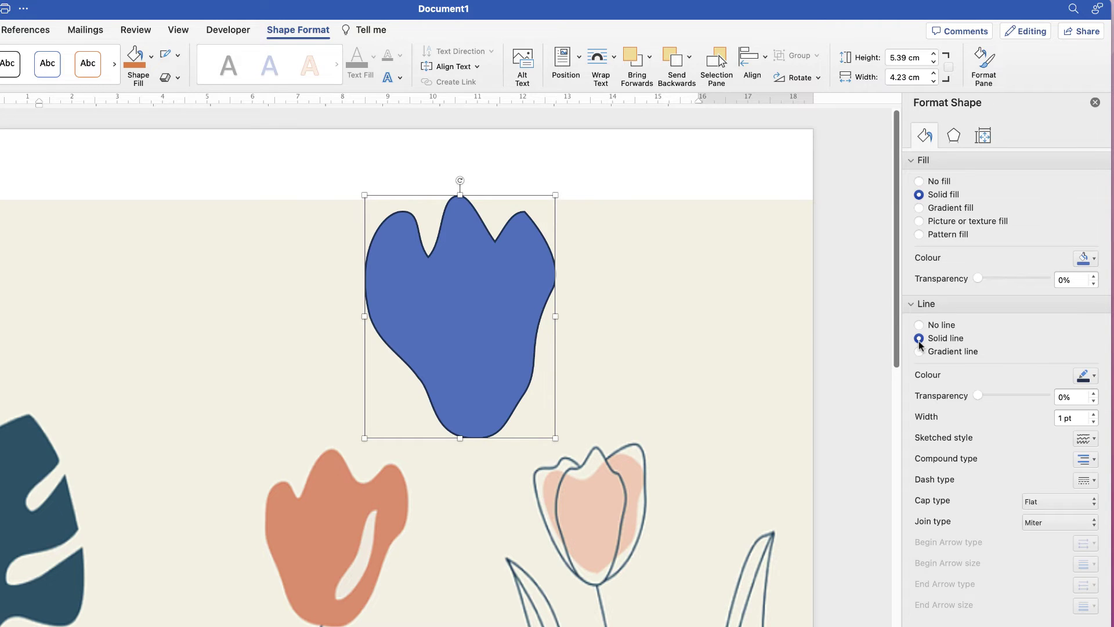
{"action": "left_click", "coordinate": [1095, 377]}
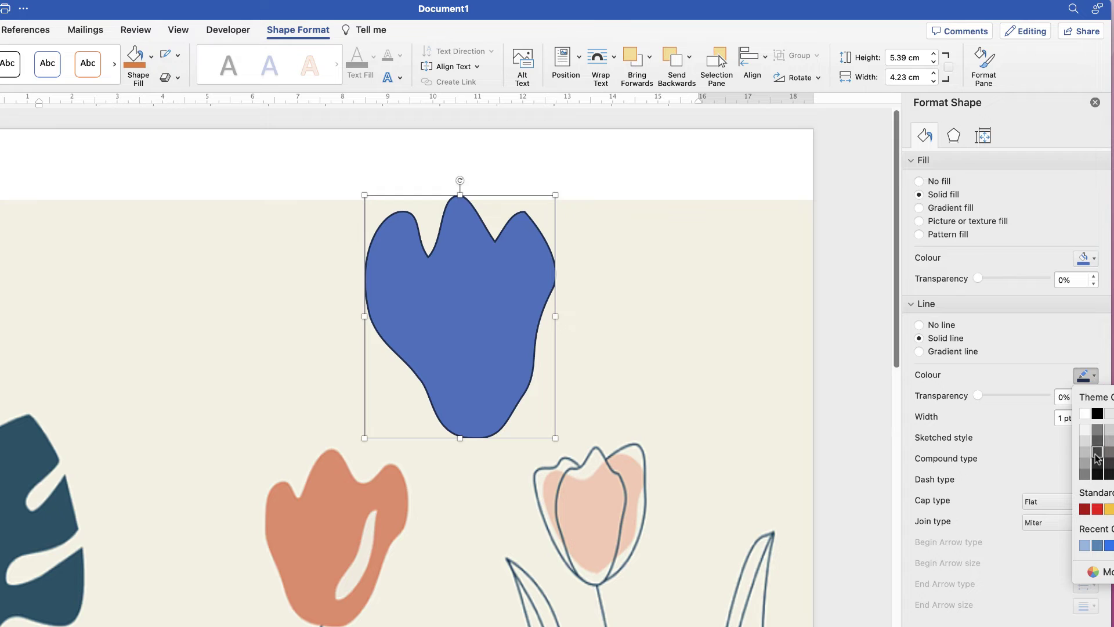
{"action": "left_click", "coordinate": [1098, 509]}
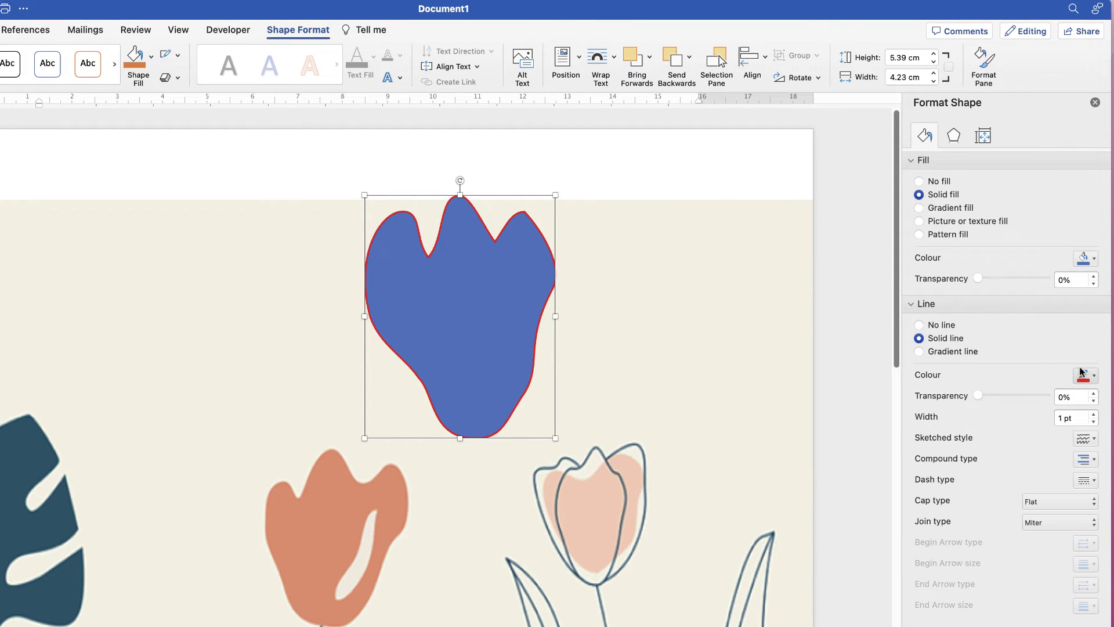
{"action": "left_click", "coordinate": [1096, 378]}
{"action": "left_click", "coordinate": [1094, 377]}
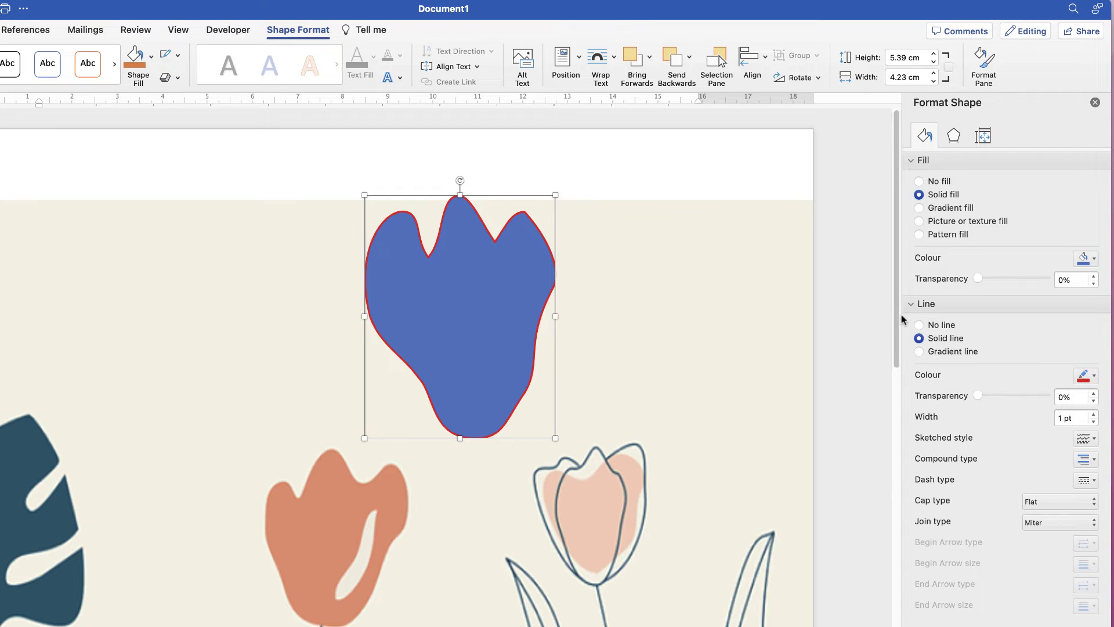
{"action": "left_click", "coordinate": [919, 326]}
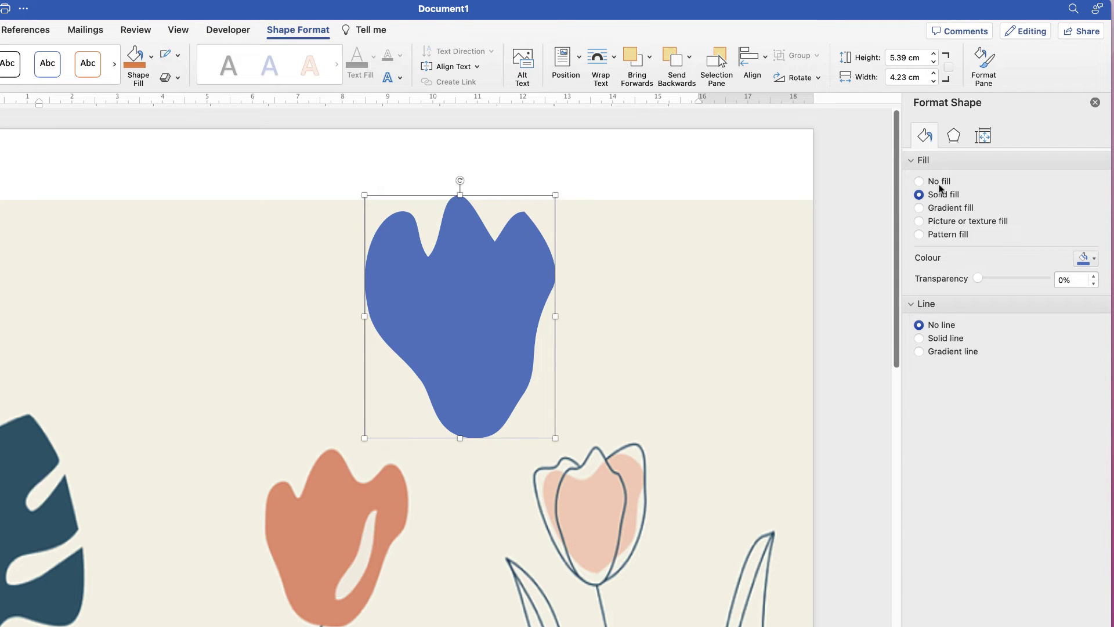
Step: Apply a gradient fill to the tulip shape and remove the two middle gradient stops
{"action": "left_click", "coordinate": [919, 209]}
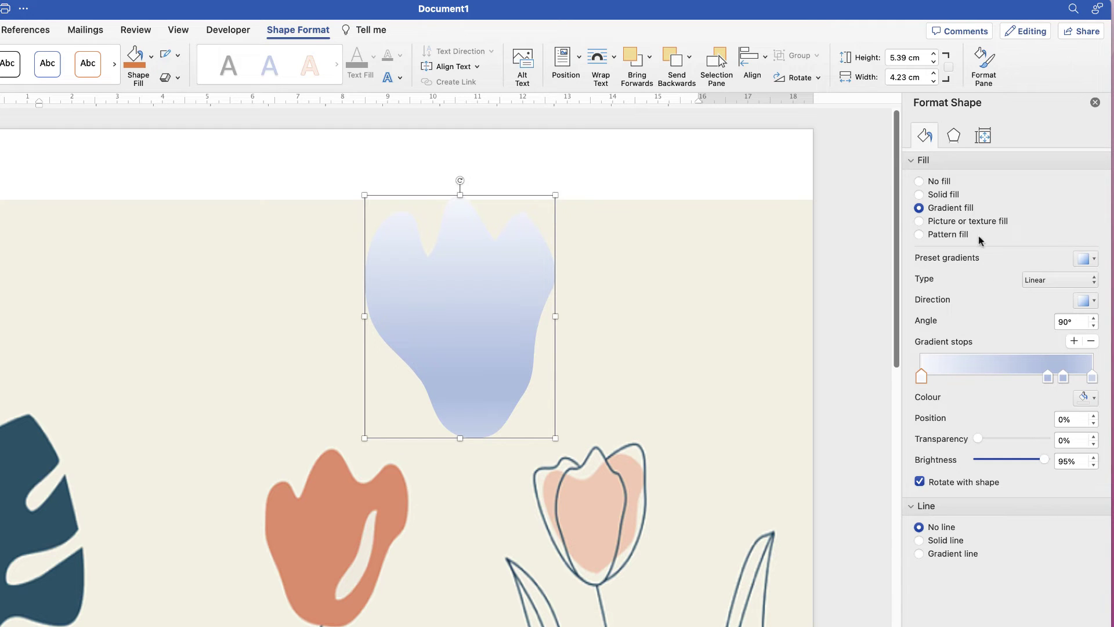
{"action": "left_click_drag", "start_coordinate": [1048, 379], "coordinate": [983, 378]}
{"action": "left_click_drag", "start_coordinate": [1065, 380], "coordinate": [1018, 380]}
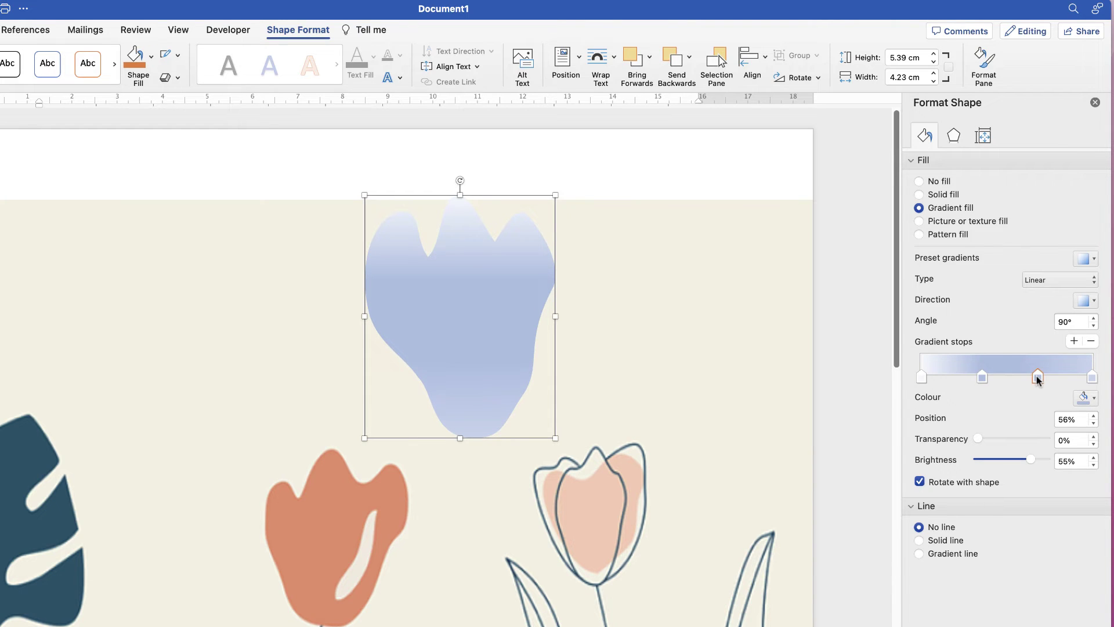
{"action": "left_click", "coordinate": [1091, 341]}
{"action": "left_click", "coordinate": [981, 378]}
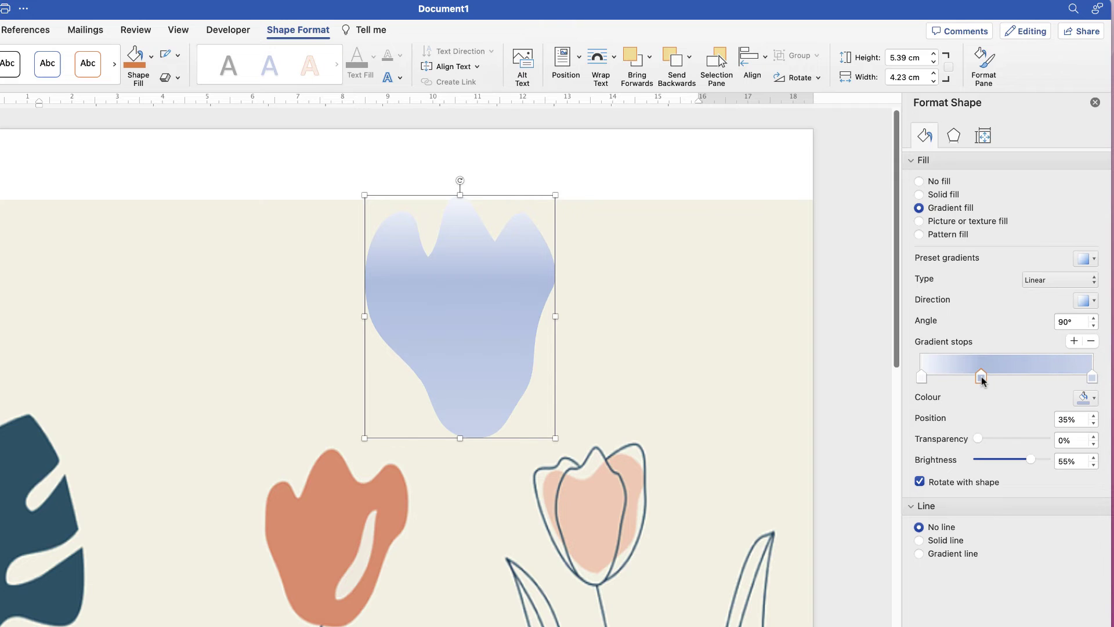
{"action": "left_click", "coordinate": [1091, 341]}
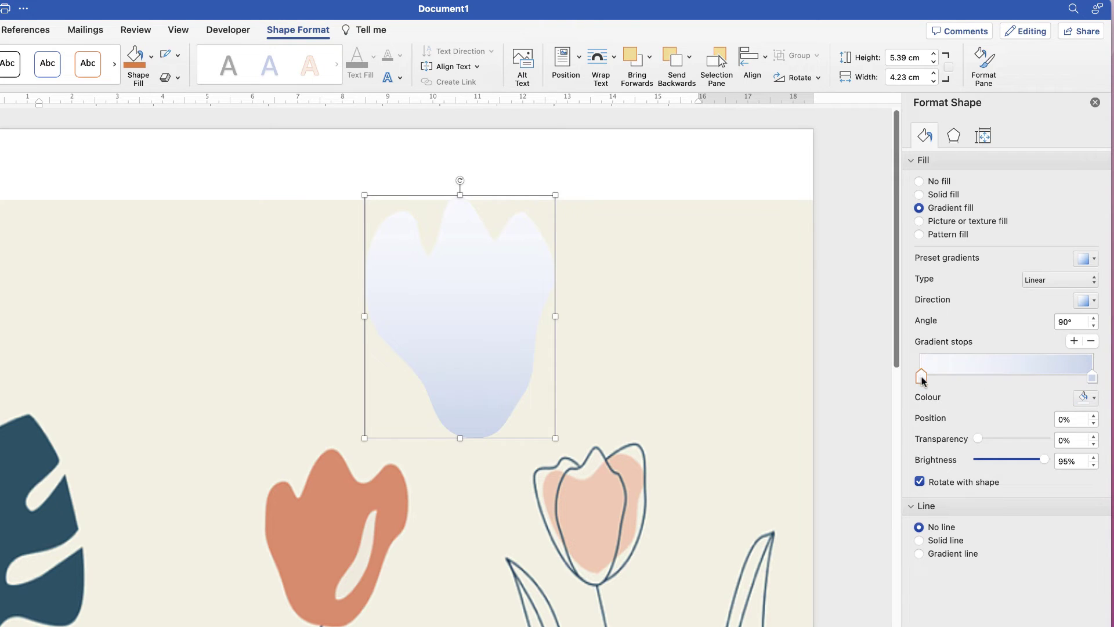
Step: Colour the tulip's first gradient stop red and its last stop golden yellow, and set the transparency to 40%
{"action": "left_click", "coordinate": [1095, 398]}
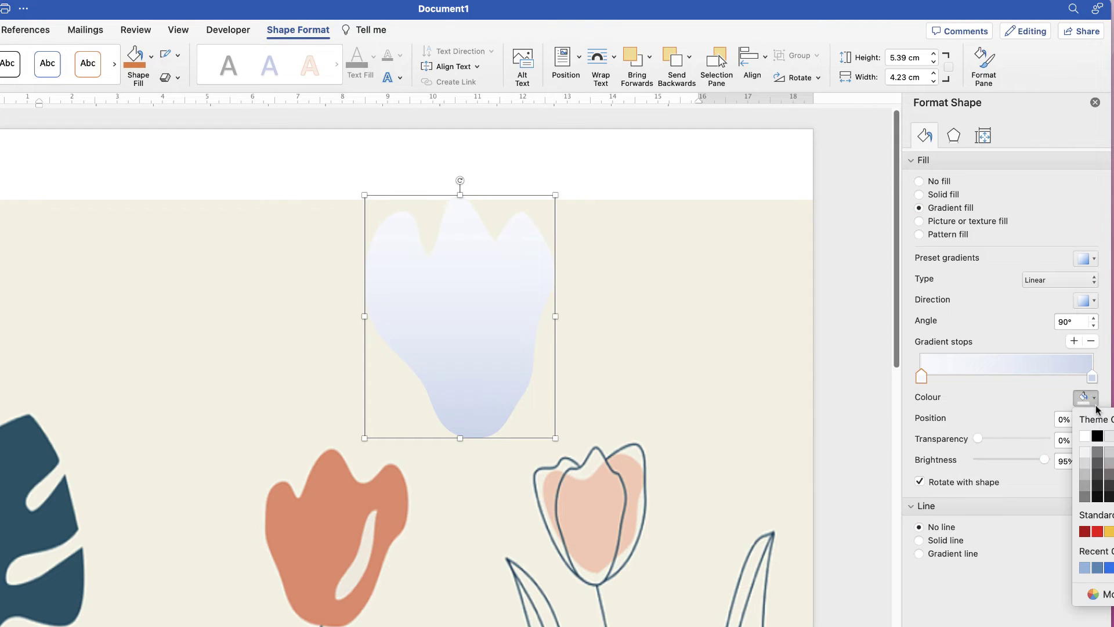
{"action": "left_click", "coordinate": [1097, 531]}
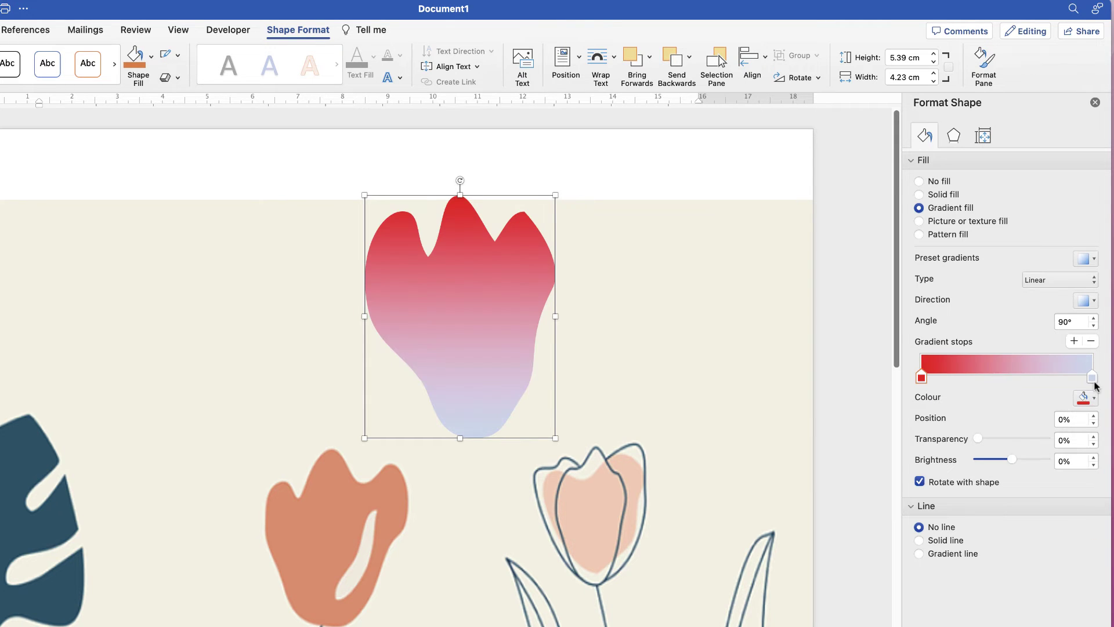
{"action": "left_click", "coordinate": [1092, 377]}
{"action": "left_click", "coordinate": [1089, 397]}
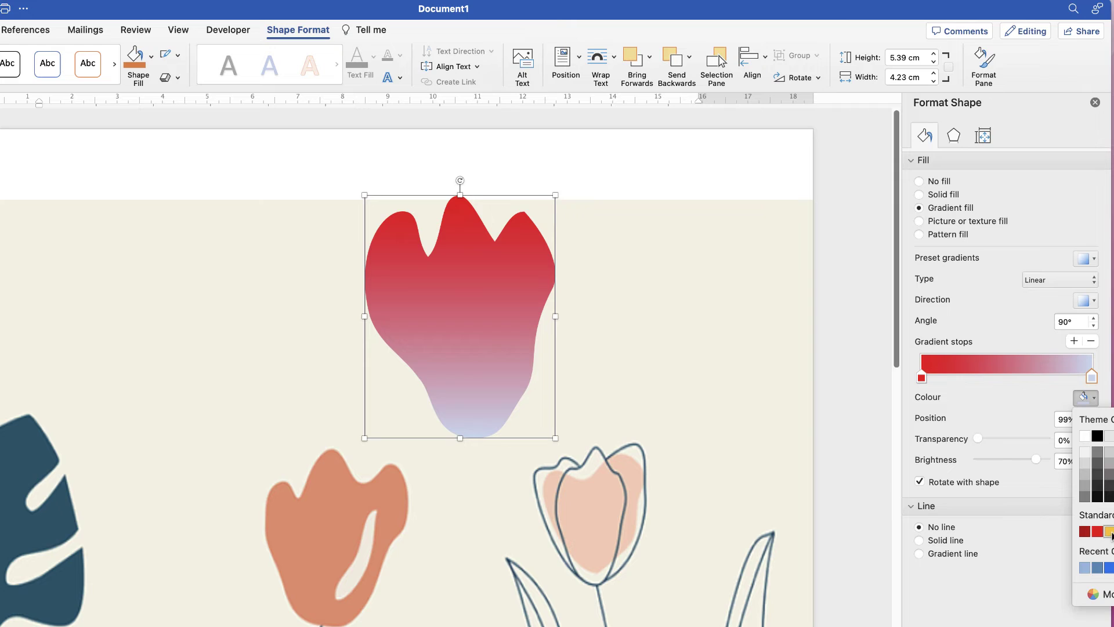
{"action": "left_click", "coordinate": [1109, 531]}
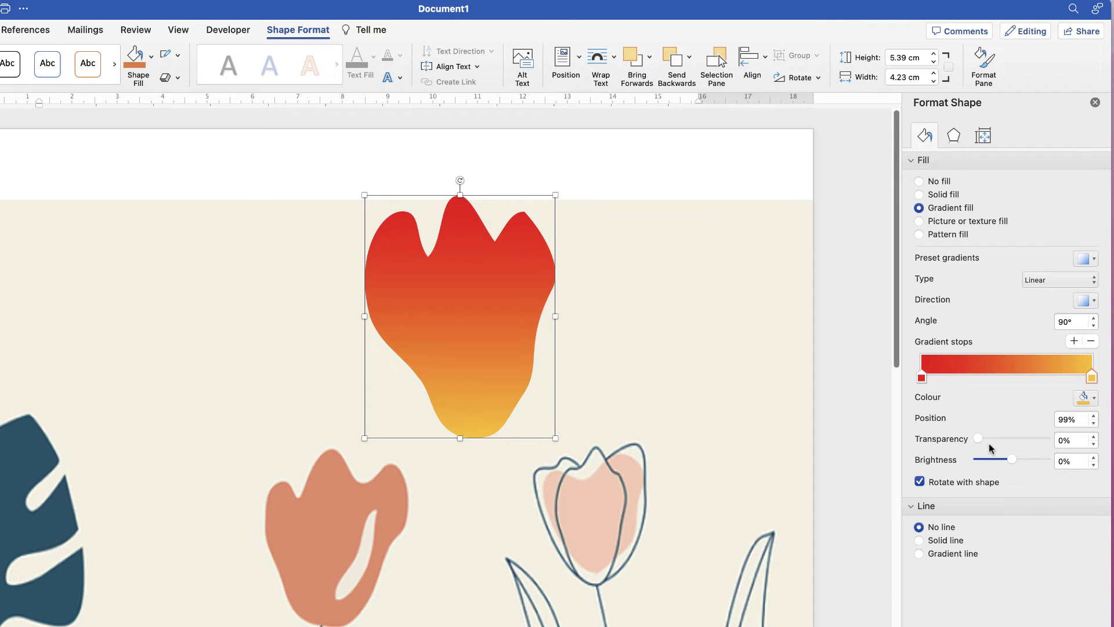
{"action": "mouse_move", "coordinate": [991, 438]}
{"action": "left_mouse_down"}
{"action": "mouse_move", "coordinate": [1054, 431]}
{"action": "mouse_move", "coordinate": [1004, 438]}
{"action": "left_mouse_up"}
{"action": "left_click", "coordinate": [922, 378]}
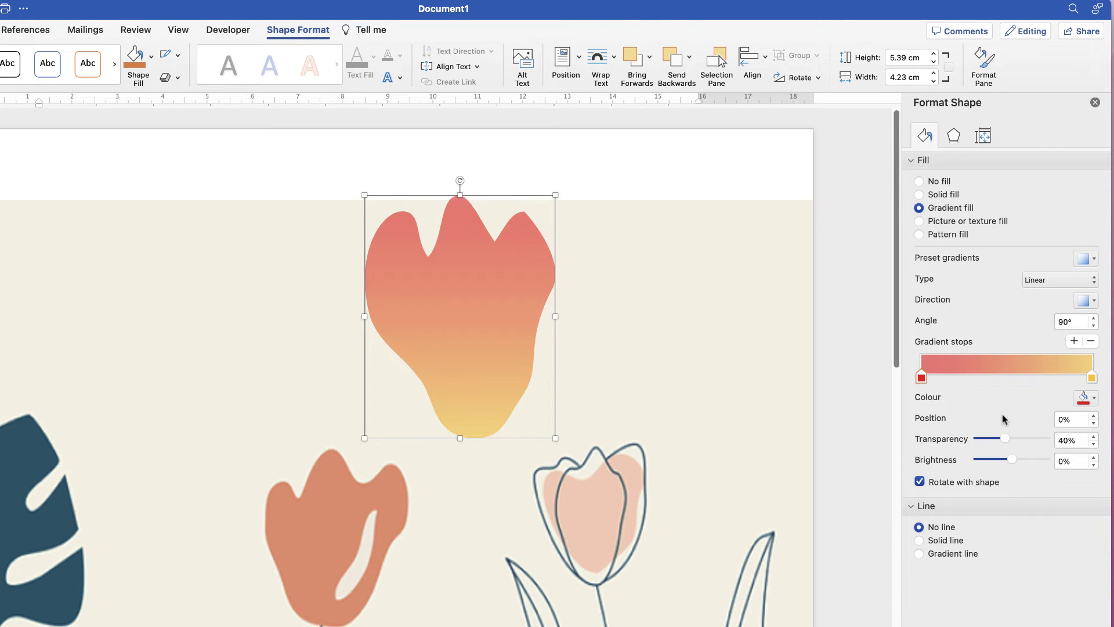
Step: Try diagonal linear directions and the Radial type for the tulip's gradient, and set the gradient type to Rectangular
{"action": "left_click", "coordinate": [1094, 301]}
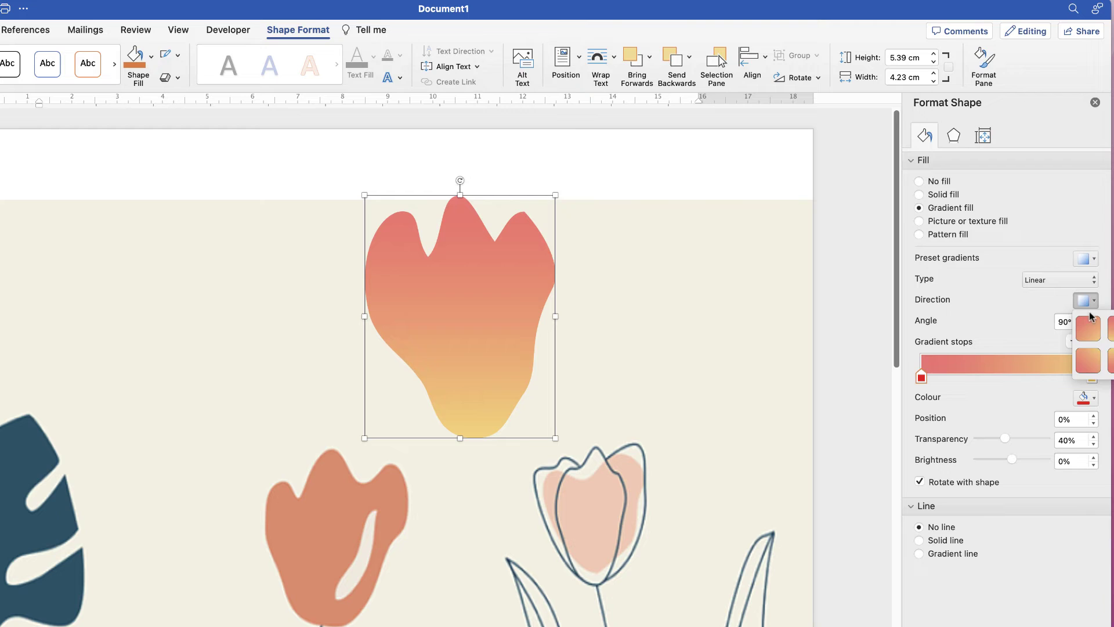
{"action": "left_click", "coordinate": [1085, 365]}
{"action": "left_click", "coordinate": [1095, 301]}
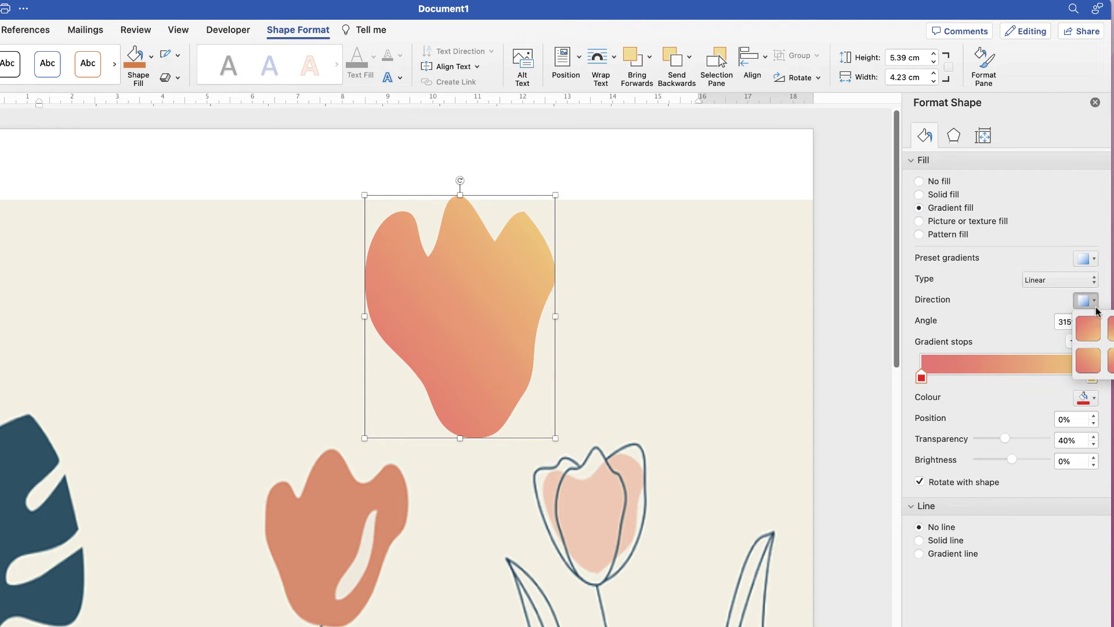
{"action": "left_click", "coordinate": [1077, 338]}
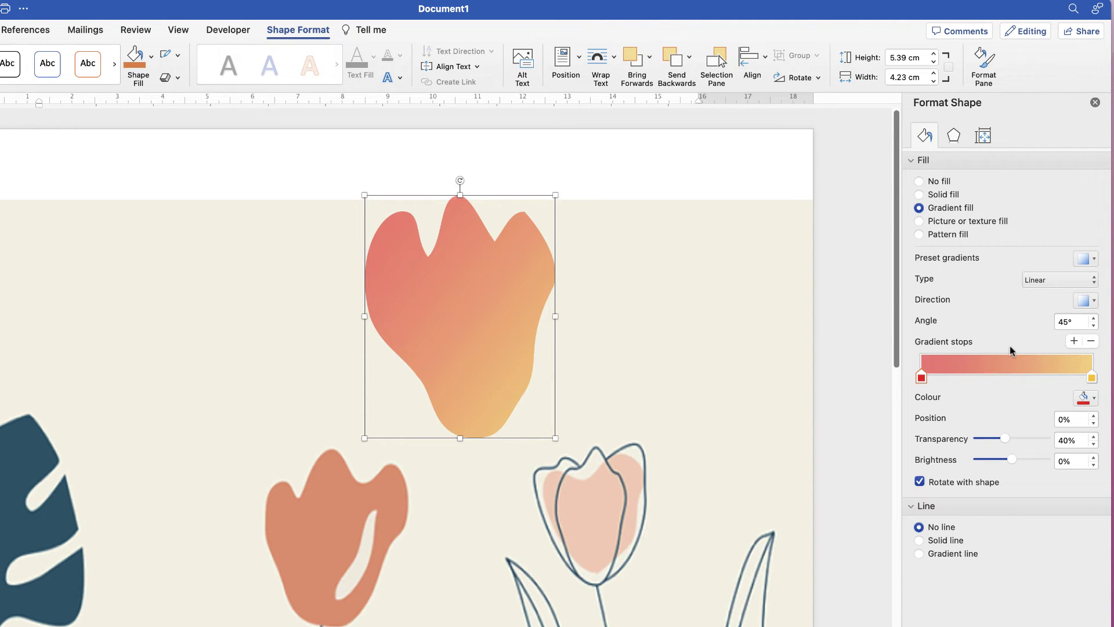
{"action": "left_click", "coordinate": [1060, 280]}
{"action": "left_click", "coordinate": [1041, 298]}
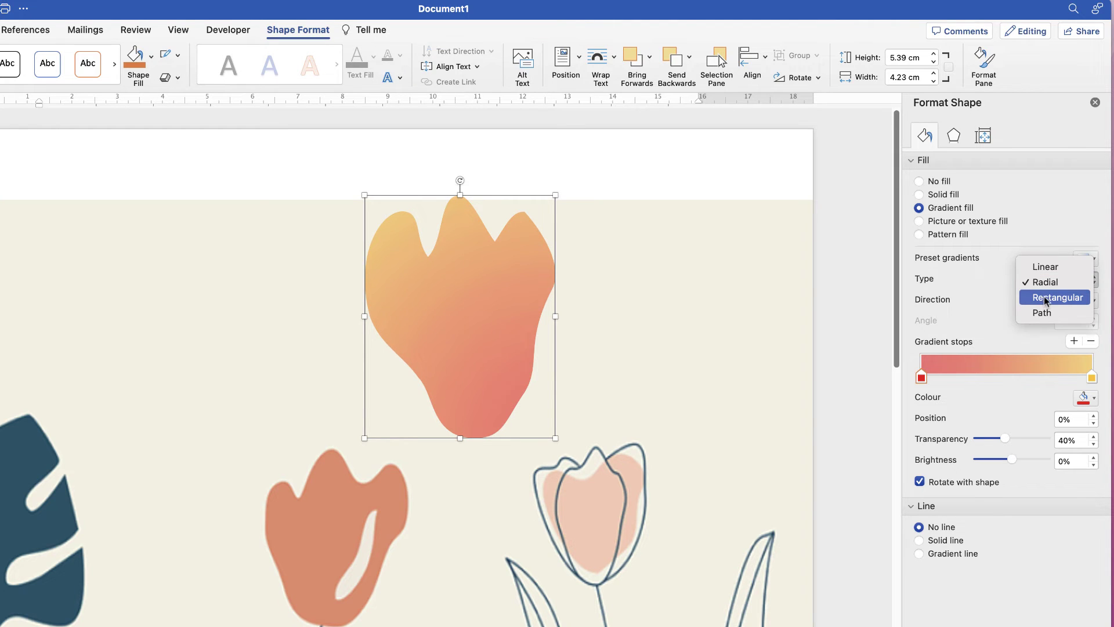
{"action": "left_click", "coordinate": [1040, 299]}
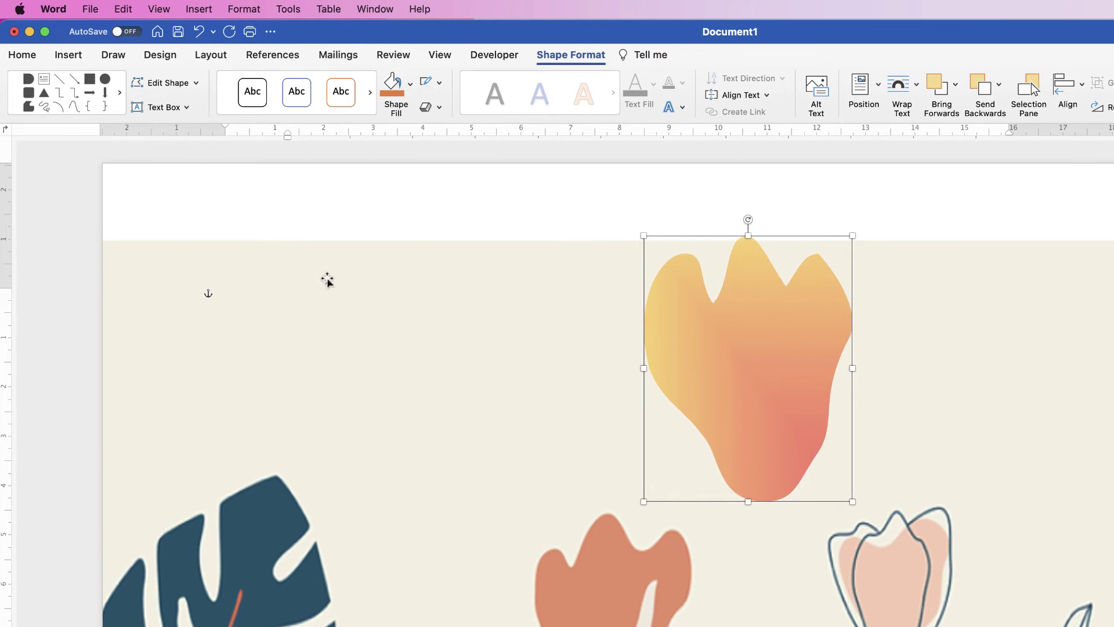
Step: Change the green drawing pen to white and set its stroke to the second-largest thickness
{"action": "left_click", "coordinate": [76, 238]}
{"action": "left_click", "coordinate": [116, 56]}
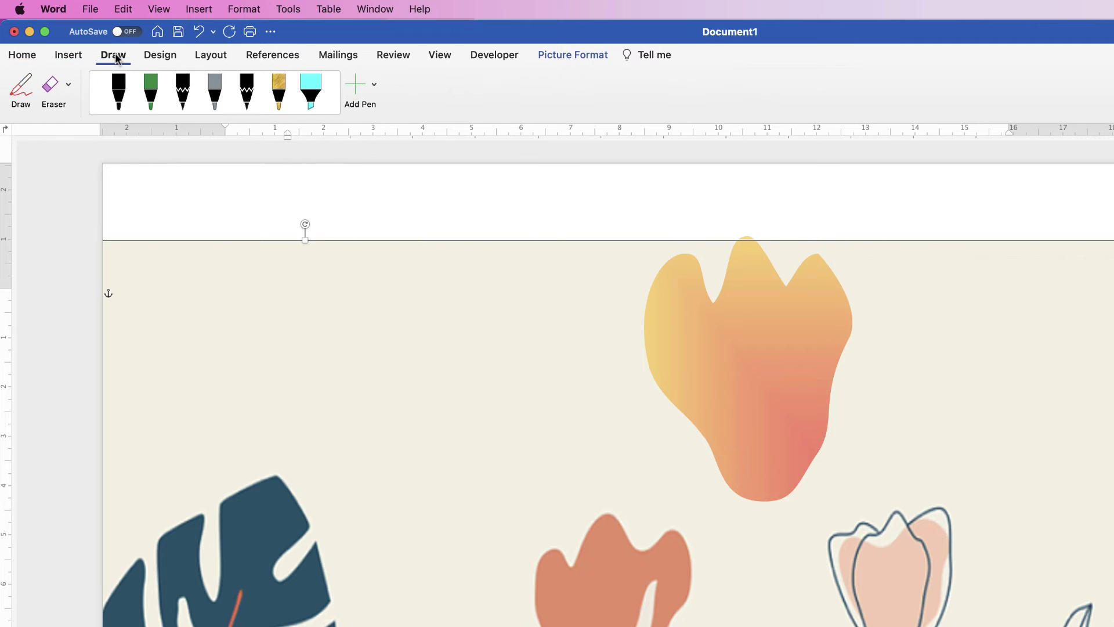
{"action": "left_click", "coordinate": [151, 95]}
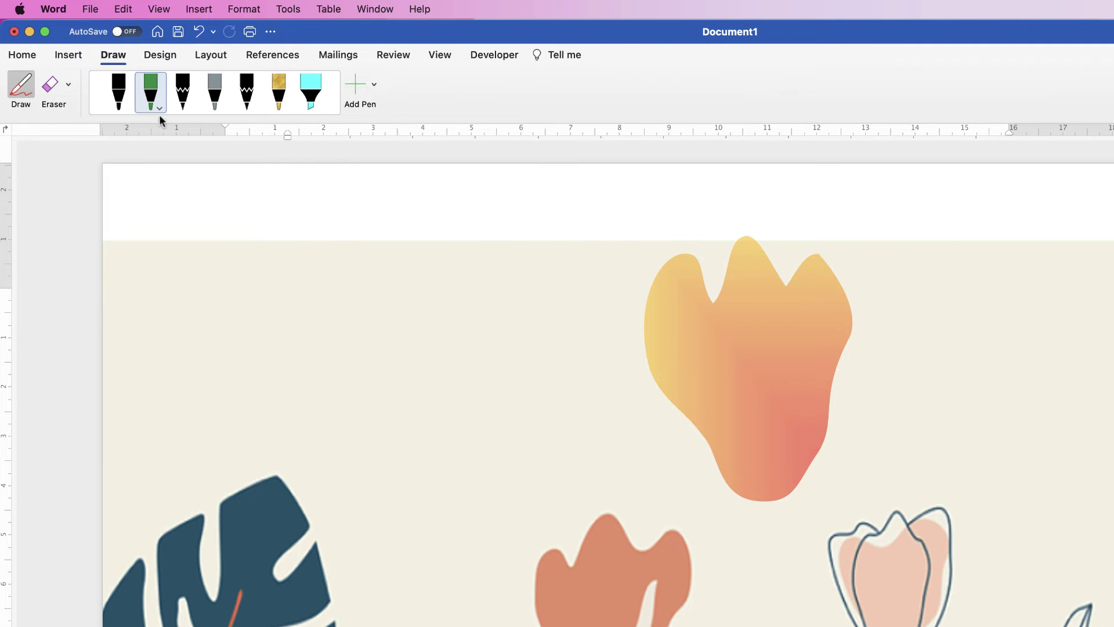
{"action": "left_click", "coordinate": [159, 108]}
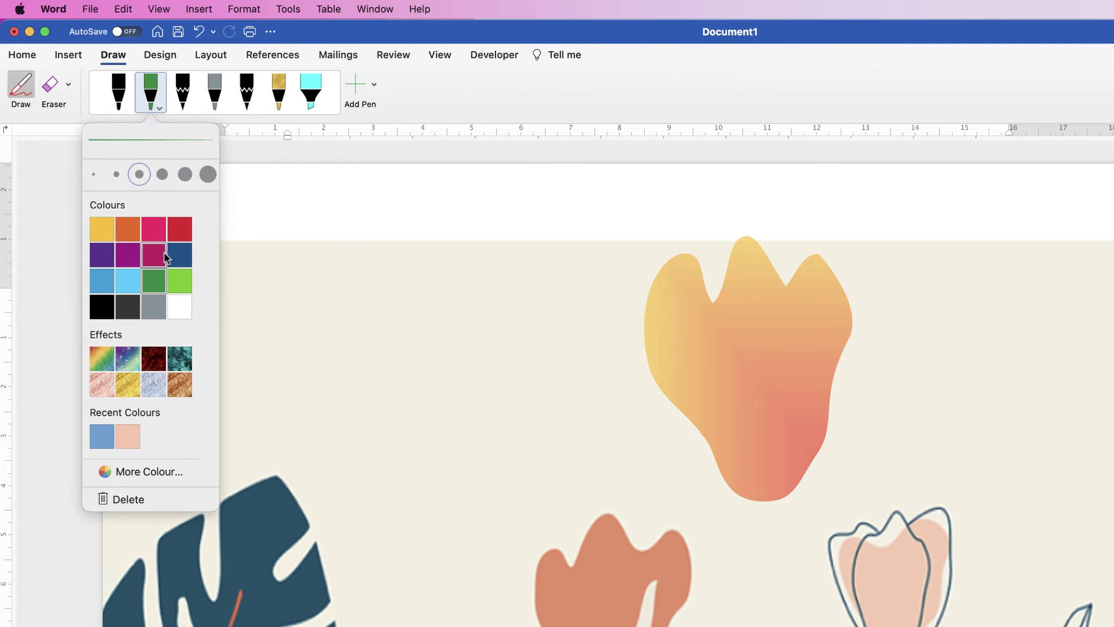
{"action": "left_click", "coordinate": [181, 310]}
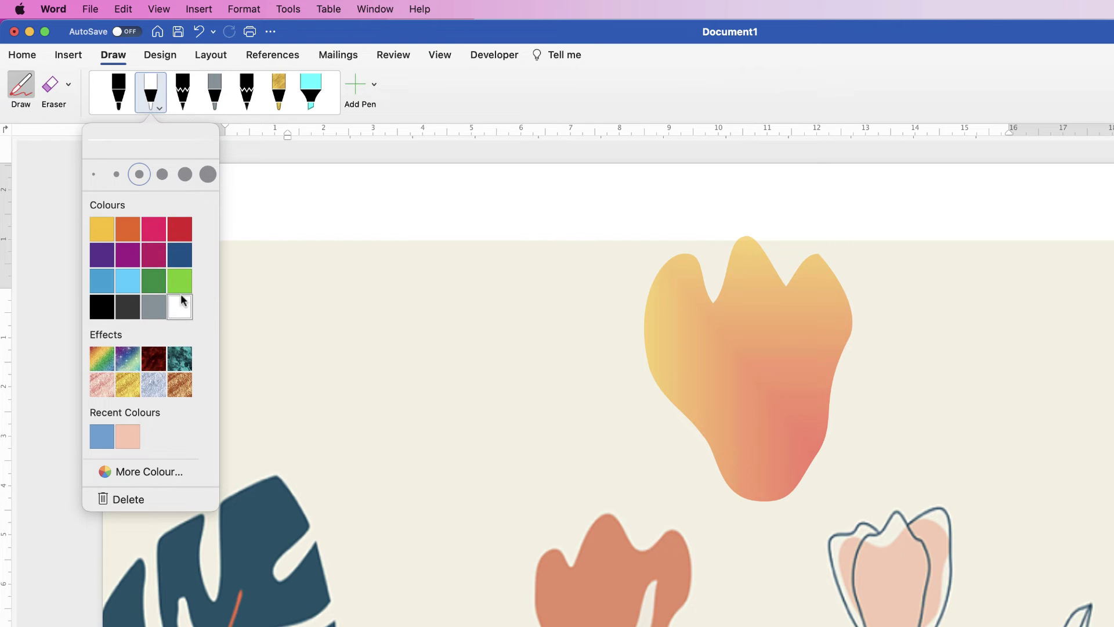
{"action": "left_click", "coordinate": [160, 106]}
{"action": "left_click", "coordinate": [160, 108]}
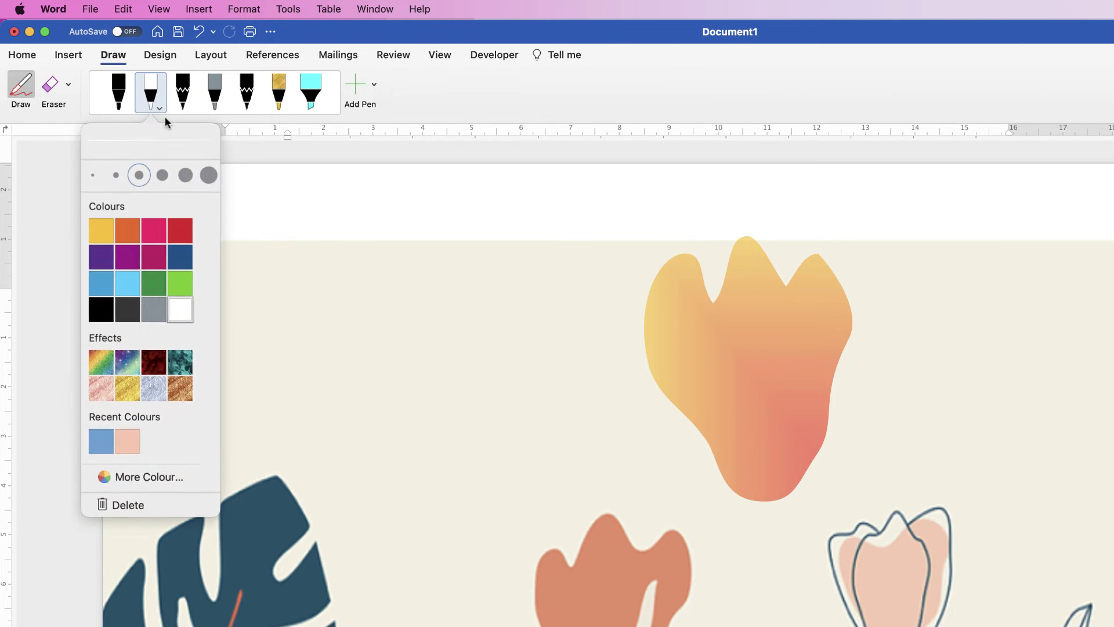
{"action": "left_click", "coordinate": [185, 175]}
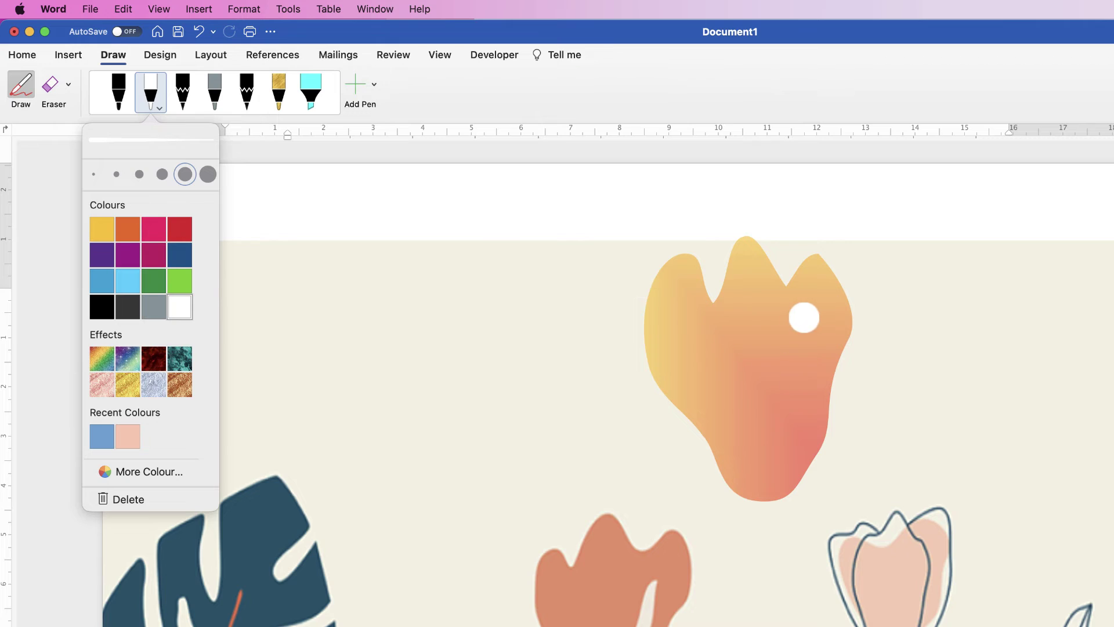
Step: Try a freehand white highlight slanting down the right part of the gradient tulip, and undo the pen strokes
{"action": "left_click", "coordinate": [819, 314]}
{"action": "mouse_move", "coordinate": [819, 314]}
{"action": "left_mouse_down"}
{"action": "mouse_move", "coordinate": [795, 393]}
{"action": "mouse_move", "coordinate": [759, 452]}
{"action": "left_mouse_up"}
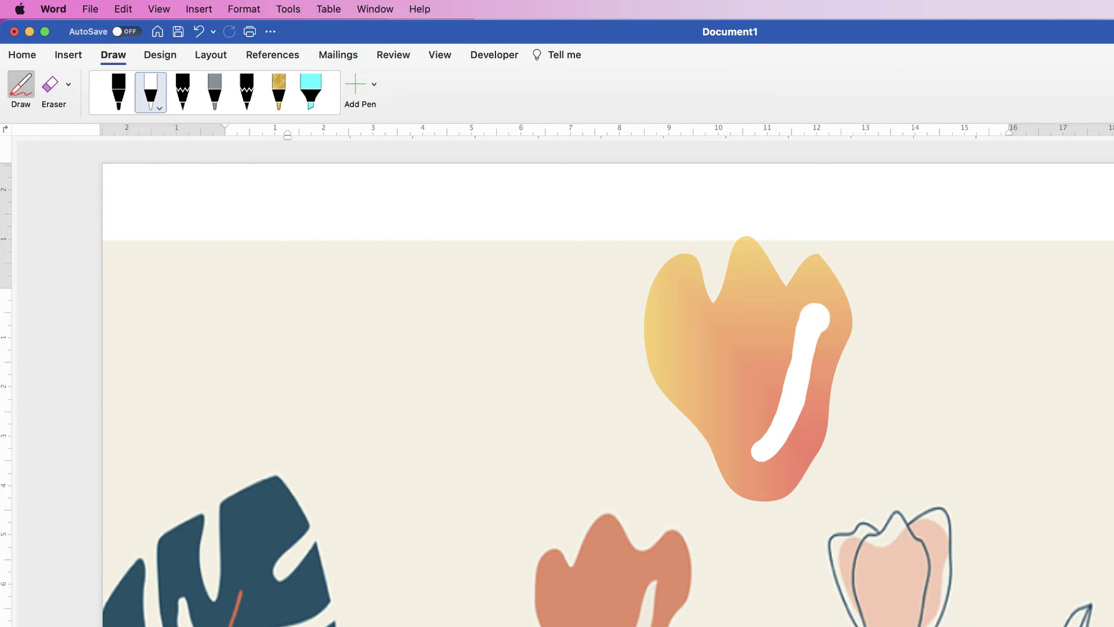
{"action": "left_click_drag", "start_coordinate": [815, 318], "coordinate": [814, 296]}
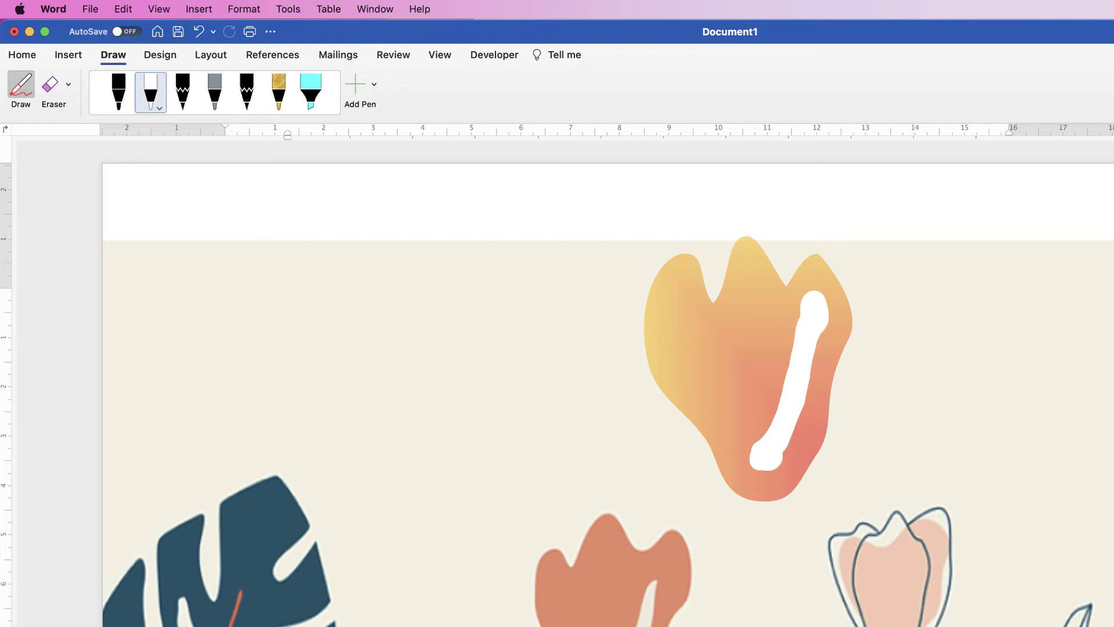
{"action": "key", "text": "super+z"}
{"action": "left_click", "coordinate": [23, 58]}
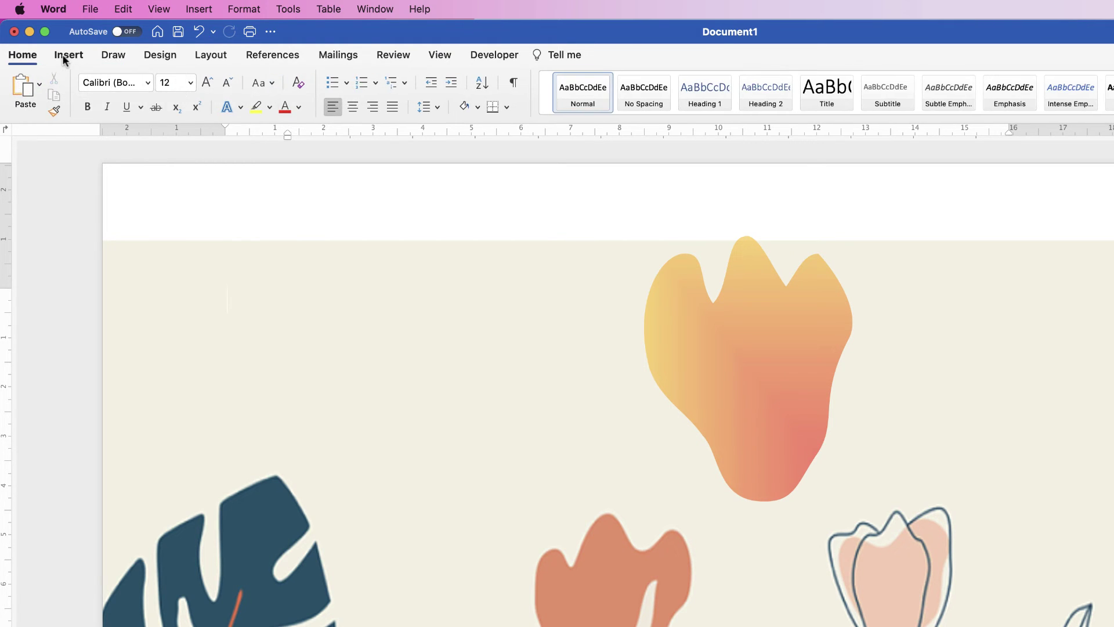
Step: Insert a narrow upright rectangle inside the right half of the gradient tulip
{"action": "left_click", "coordinate": [68, 56]}
{"action": "left_click", "coordinate": [231, 93]}
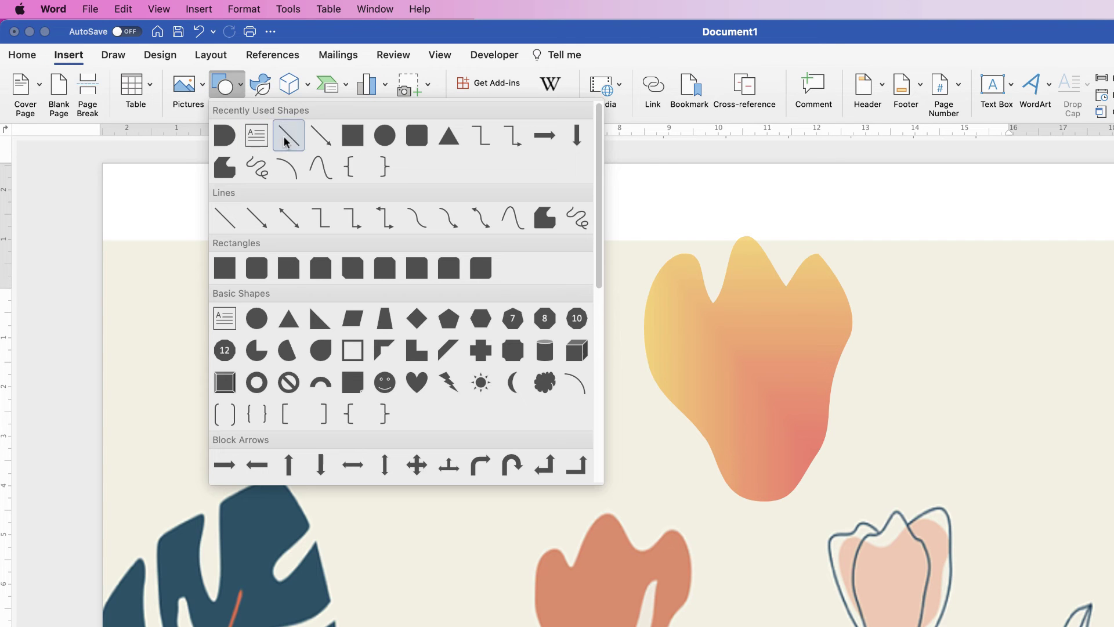
{"action": "left_click", "coordinate": [351, 134]}
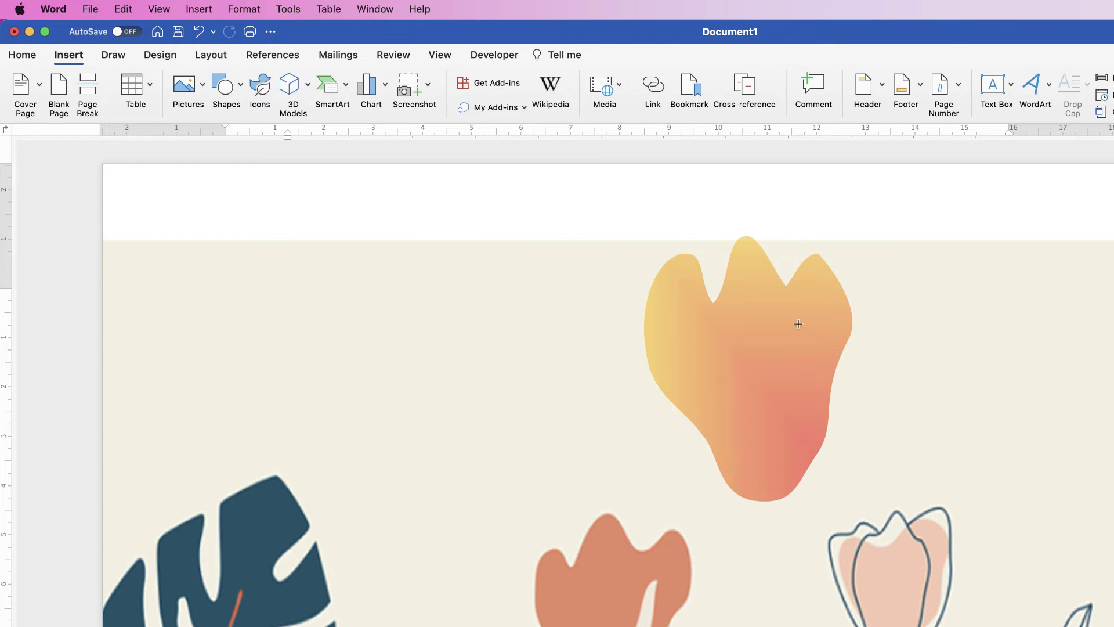
{"action": "left_click_drag", "start_coordinate": [800, 319], "coordinate": [758, 459]}
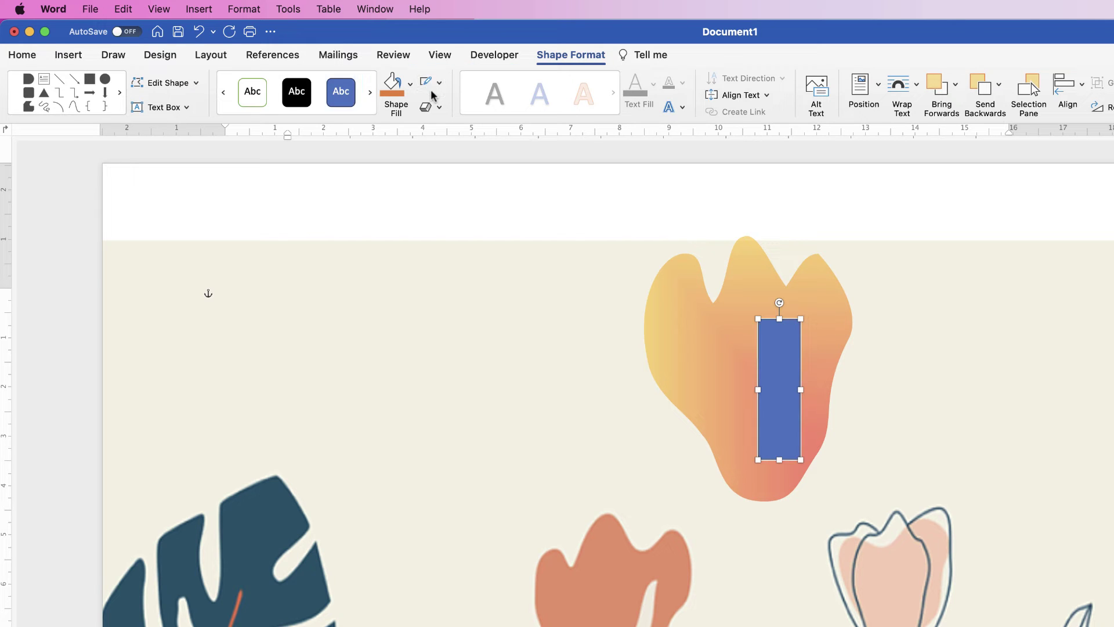
Step: Edit the rectangle's points to reshape it into a slim, curved highlight slanting from upper right to lower left
{"action": "left_click", "coordinate": [165, 85]}
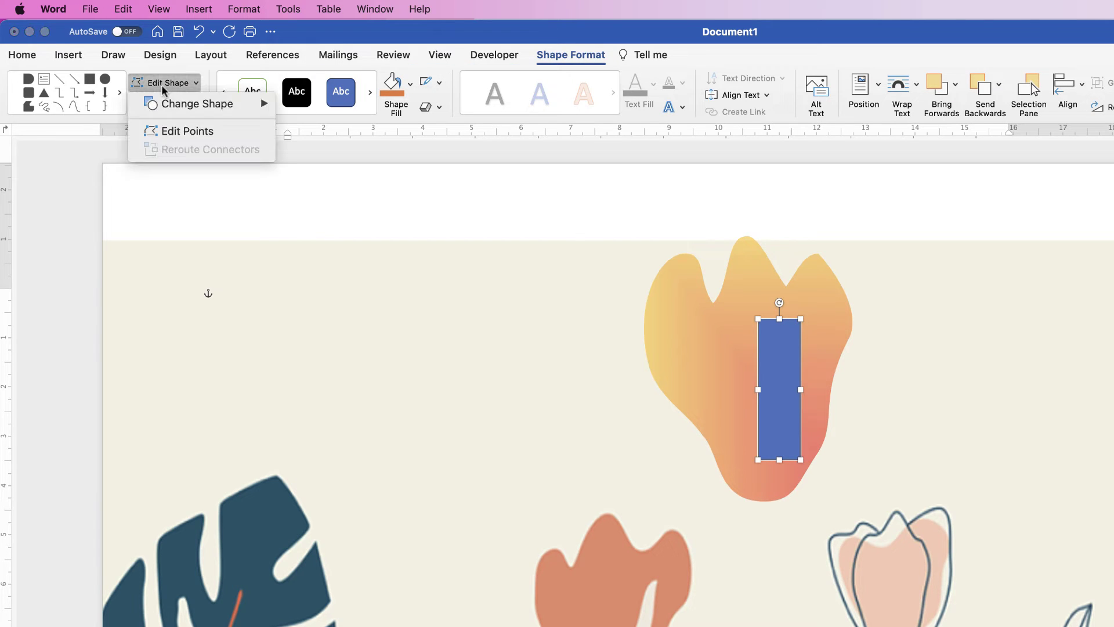
{"action": "left_click", "coordinate": [173, 132]}
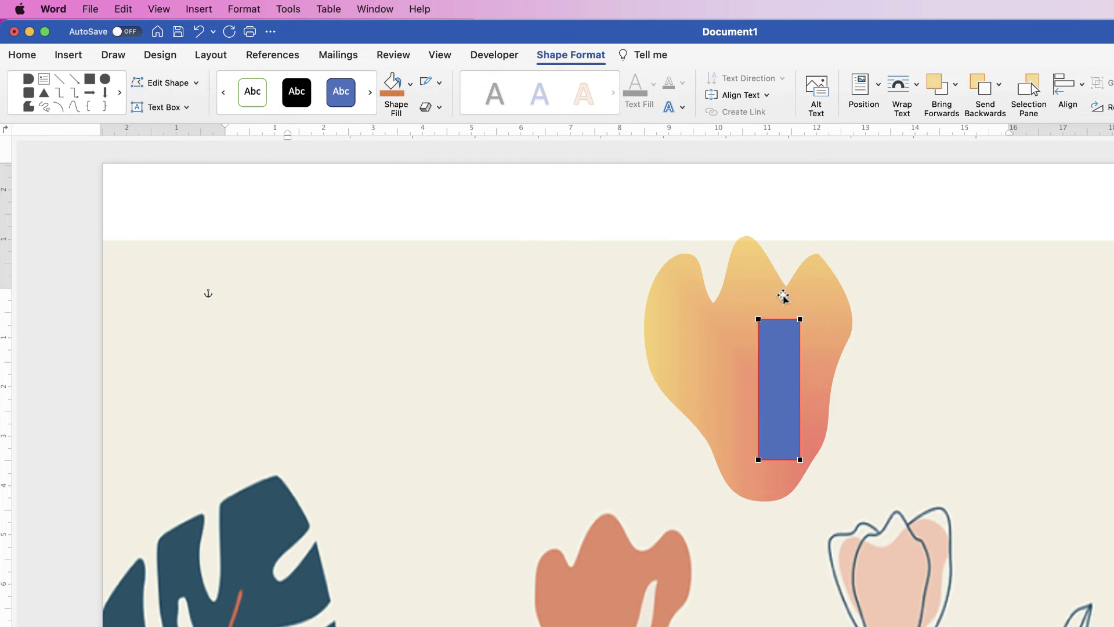
{"action": "left_click_drag", "start_coordinate": [799, 322], "coordinate": [779, 350]}
{"action": "mouse_move", "coordinate": [787, 463]}
{"action": "left_mouse_down"}
{"action": "mouse_move", "coordinate": [783, 434]}
{"action": "mouse_move", "coordinate": [786, 449]}
{"action": "mouse_move", "coordinate": [756, 439]}
{"action": "mouse_move", "coordinate": [747, 459]}
{"action": "mouse_move", "coordinate": [774, 460]}
{"action": "left_mouse_up"}
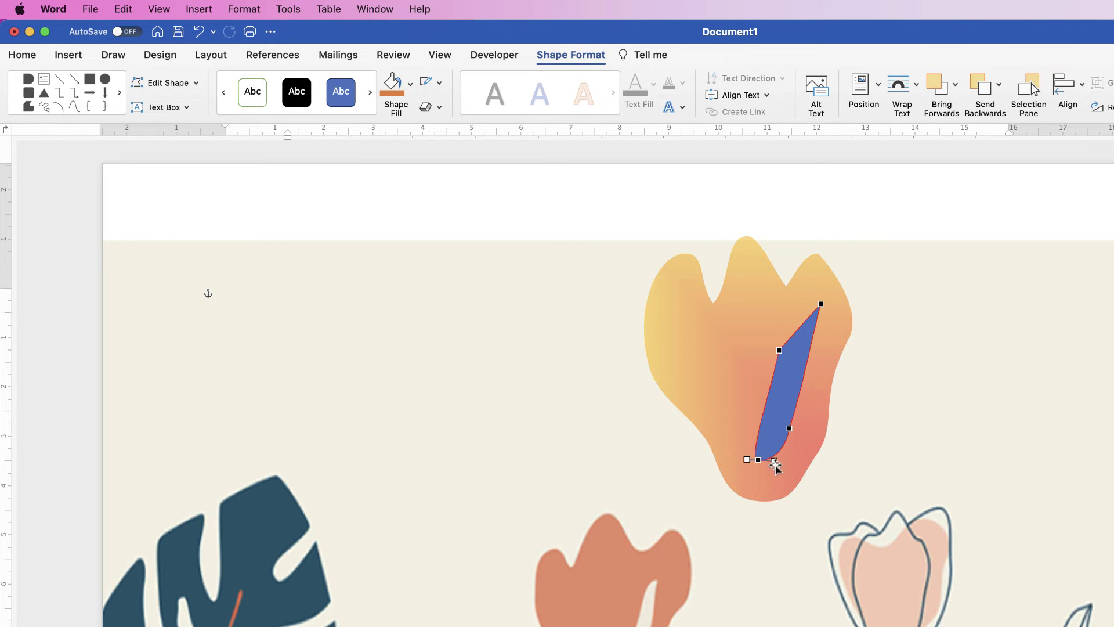
{"action": "left_click", "coordinate": [779, 350]}
{"action": "left_click_drag", "start_coordinate": [788, 332], "coordinate": [813, 316]}
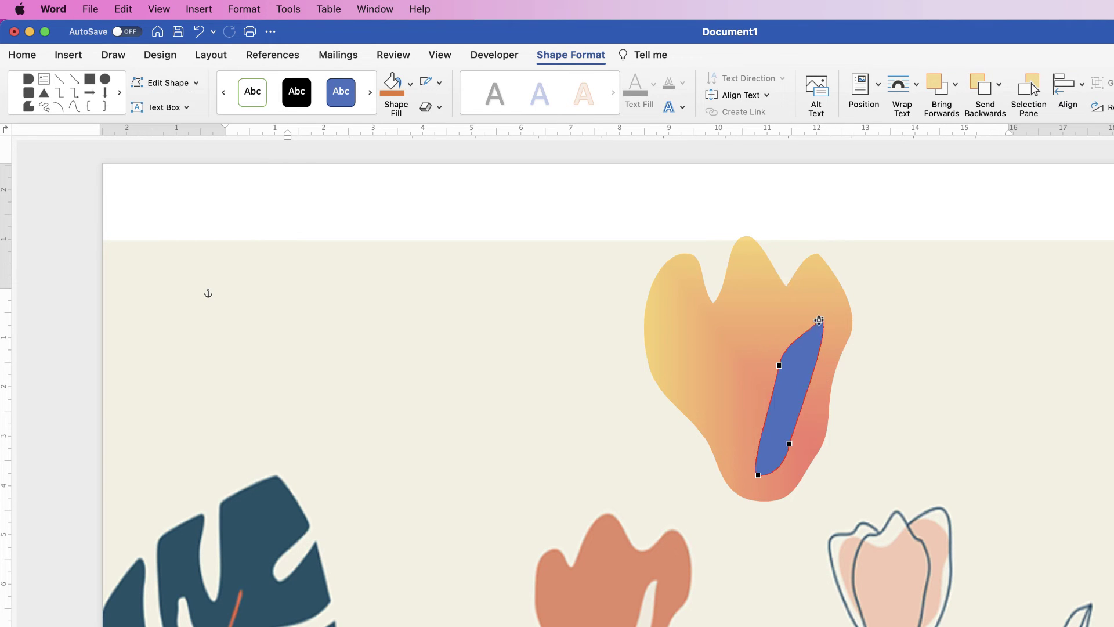
{"action": "left_click", "coordinate": [823, 379]}
{"action": "left_click", "coordinate": [823, 378]}
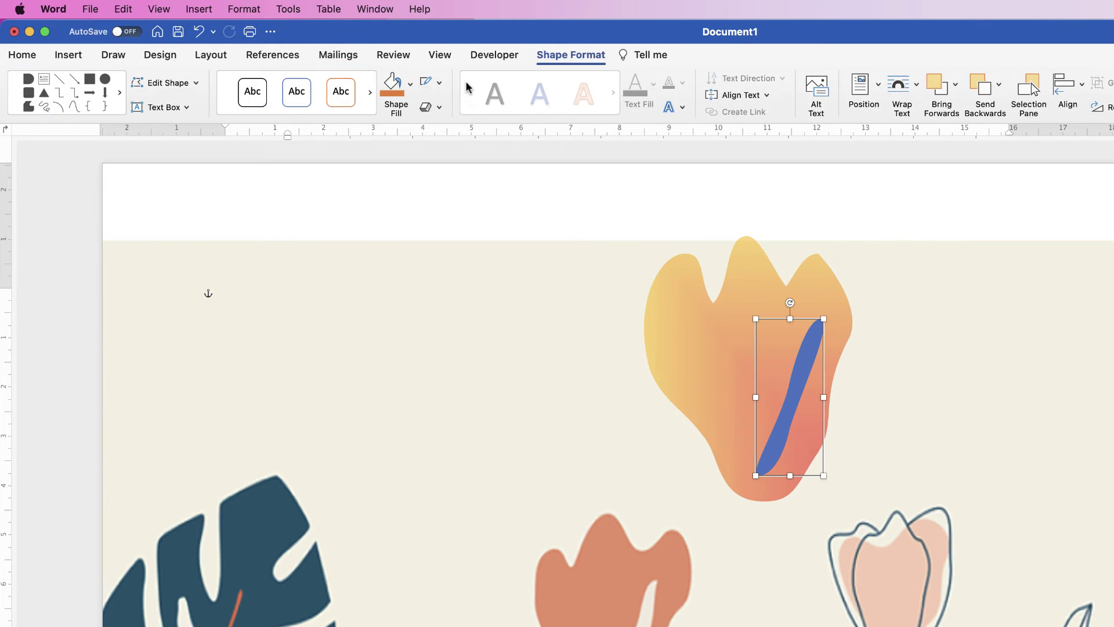
Step: Fill the slim highlight shape white and shift it slightly up within the tulip
{"action": "left_click", "coordinate": [410, 86]}
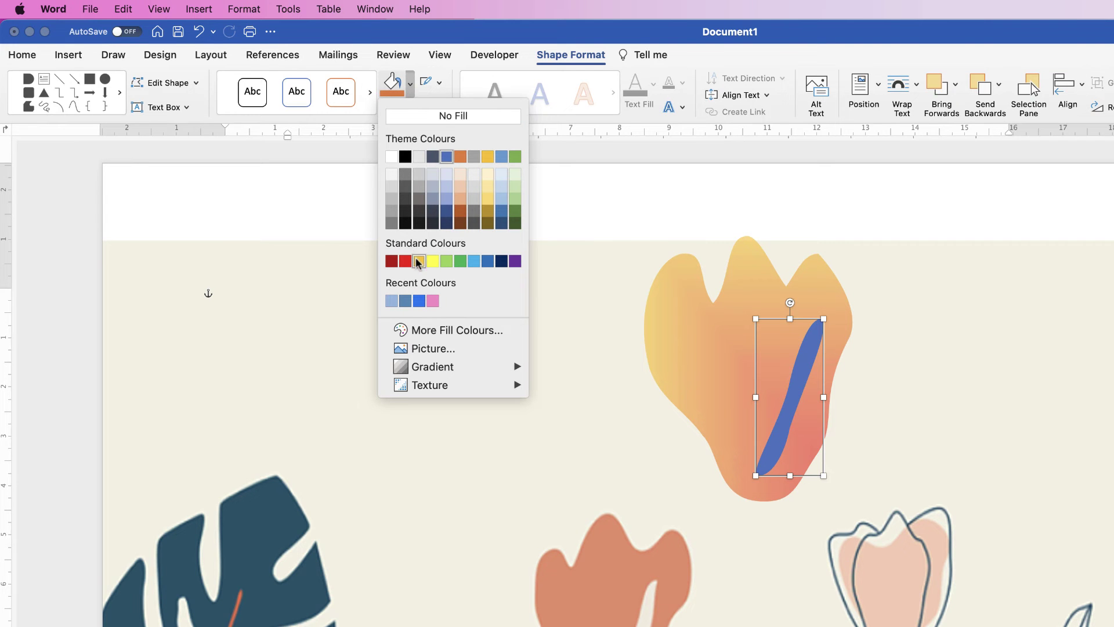
{"action": "left_click", "coordinate": [390, 156]}
{"action": "left_click", "coordinate": [938, 381]}
{"action": "mouse_move", "coordinate": [790, 384]}
{"action": "left_mouse_down"}
{"action": "mouse_move", "coordinate": [833, 384]}
{"action": "mouse_move", "coordinate": [796, 368]}
{"action": "left_mouse_up"}
Step: Group the gradient tulip with its white highlight and move the group slightly down onto the beige background
{"action": "double_click", "coordinate": [725, 342]}
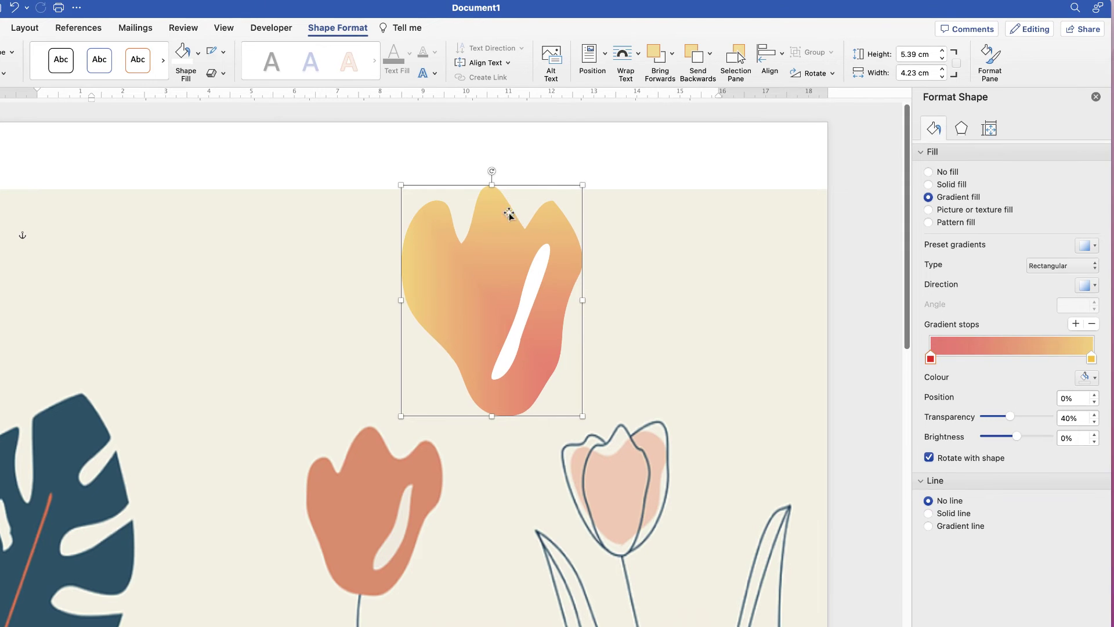
{"action": "left_click", "coordinate": [537, 287], "text": "shift"}
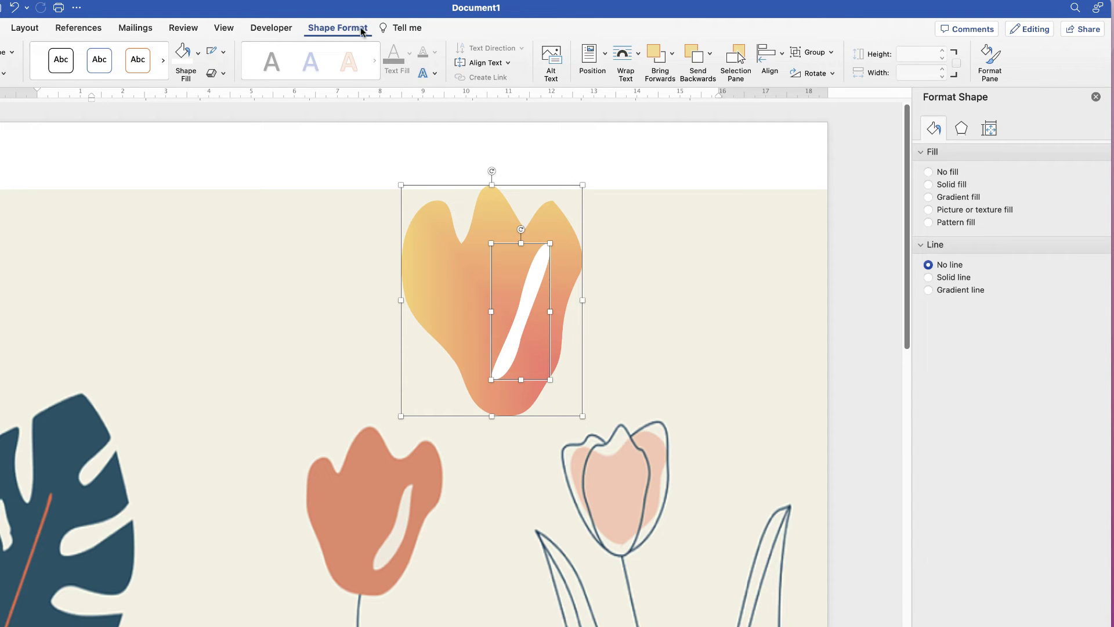
{"action": "left_click", "coordinate": [812, 52]}
{"action": "left_click", "coordinate": [821, 70]}
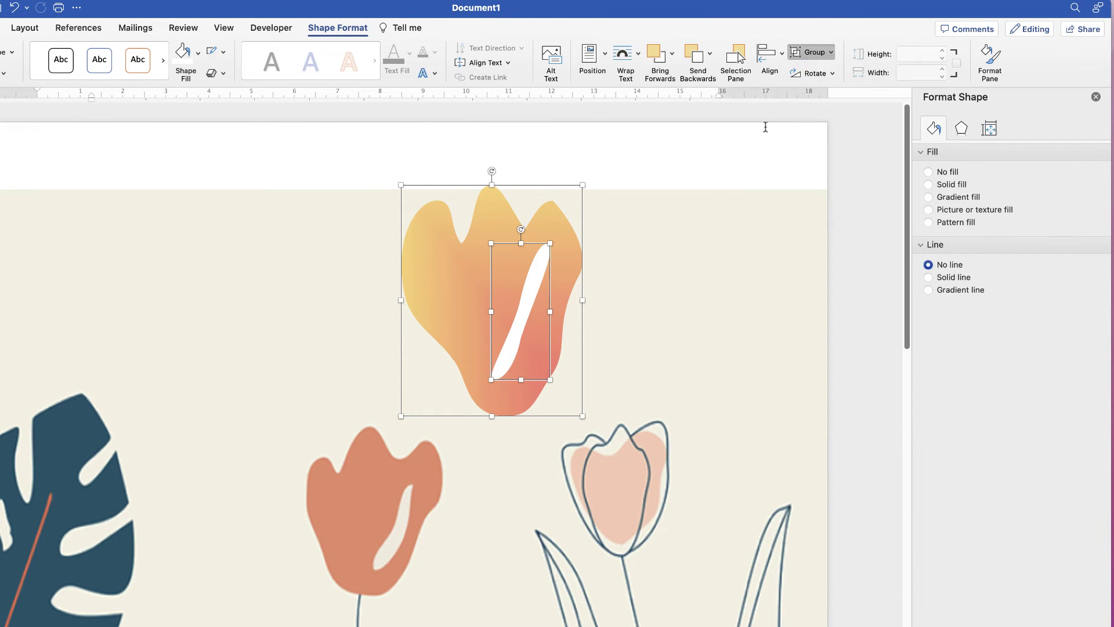
{"action": "left_click_drag", "start_coordinate": [505, 308], "coordinate": [504, 332]}
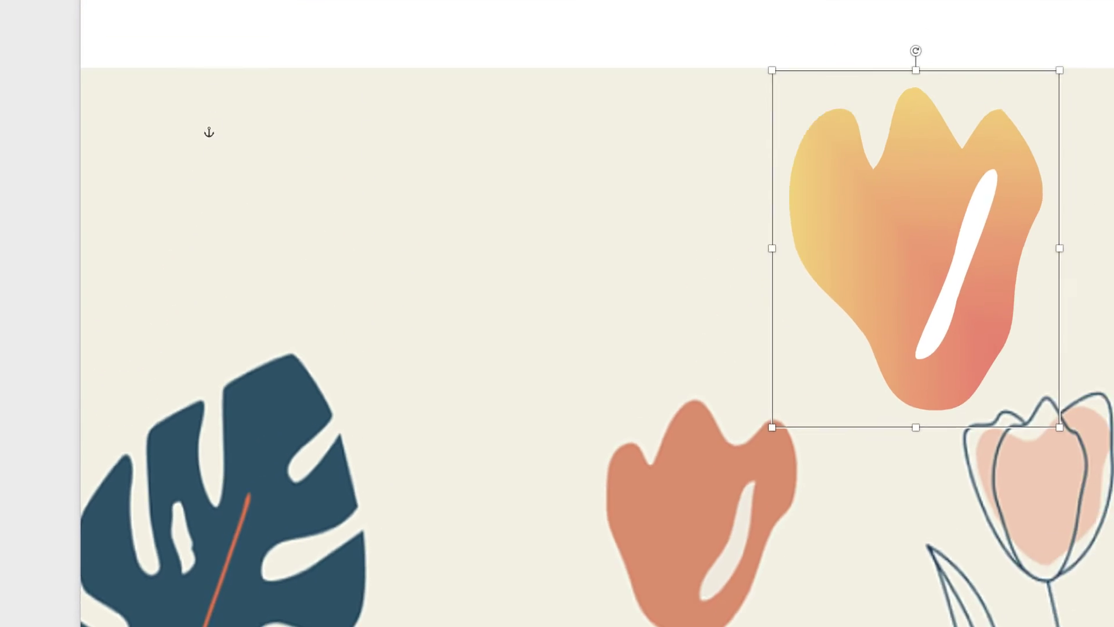
Step: Insert a tall oval between the reference leaf and the gradient tulip, and open its points for editing
{"action": "left_click", "coordinate": [71, 56]}
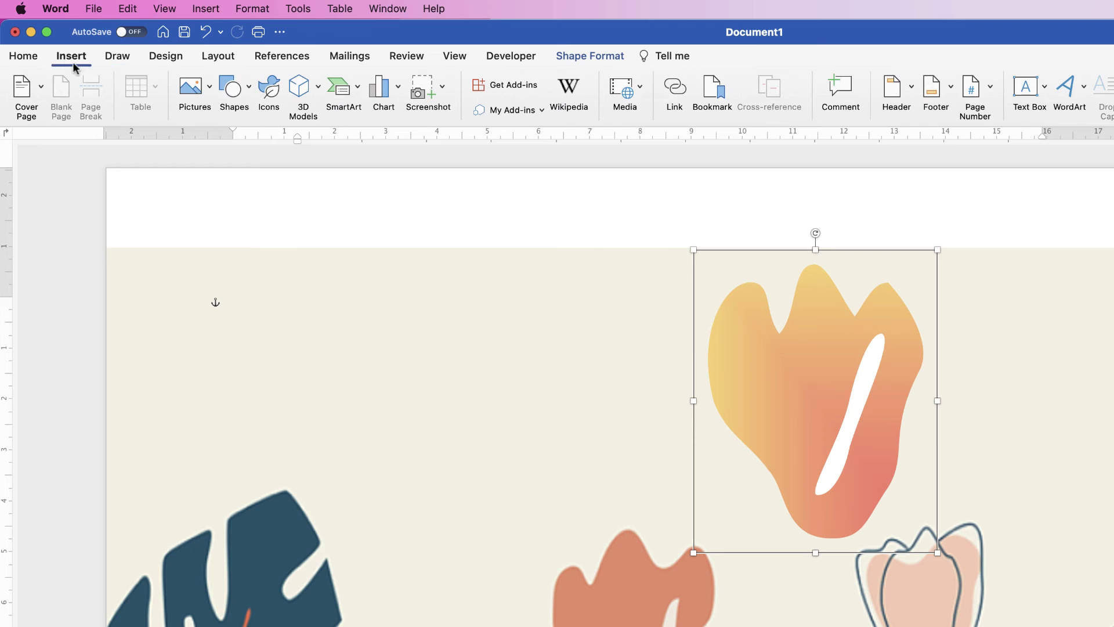
{"action": "left_click", "coordinate": [249, 91]}
{"action": "left_click", "coordinate": [398, 139]}
{"action": "left_click_drag", "start_coordinate": [365, 306], "coordinate": [622, 626]}
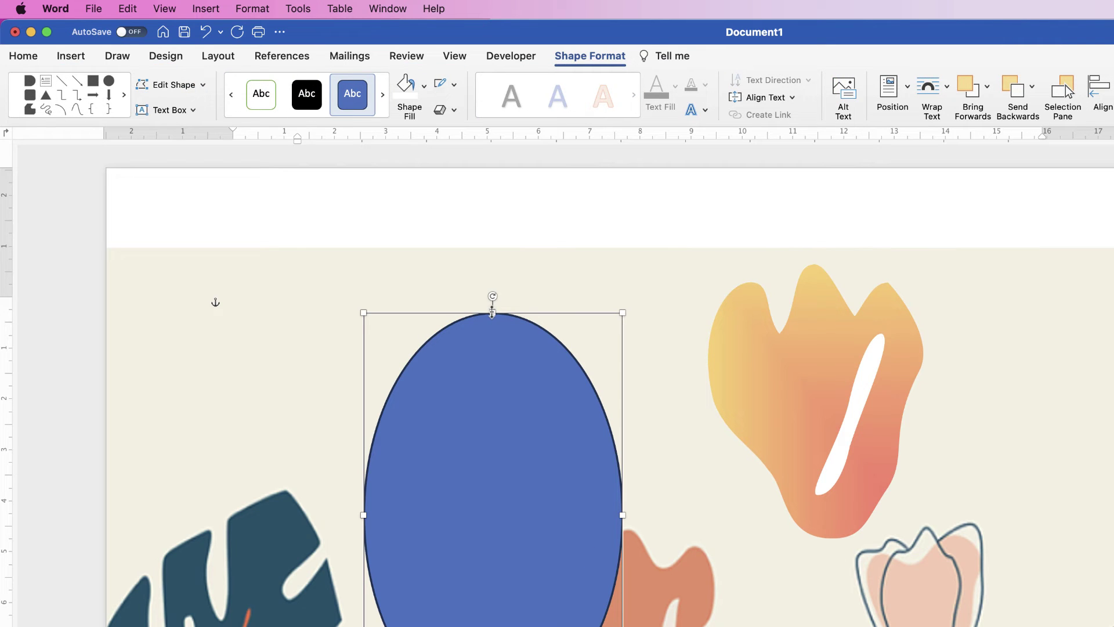
{"action": "left_click", "coordinate": [173, 89]}
{"action": "left_click", "coordinate": [172, 134]}
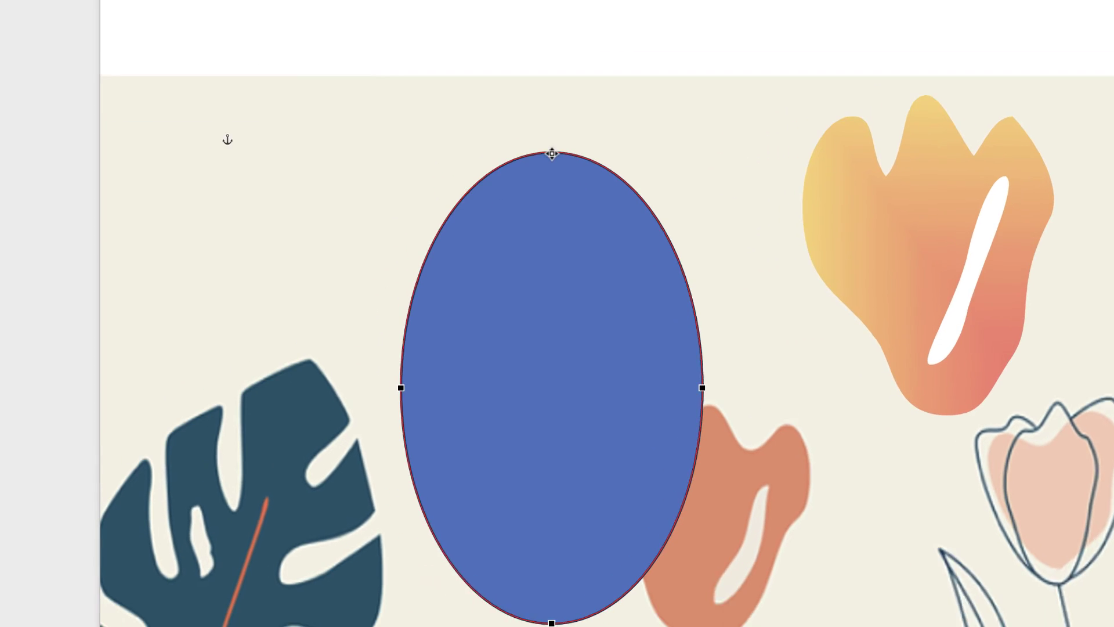
Step: Edit the oval's points to form a broad leaf outline with a pointed tip, wider sides and a wavy lower edge
{"action": "left_click", "coordinate": [494, 313]}
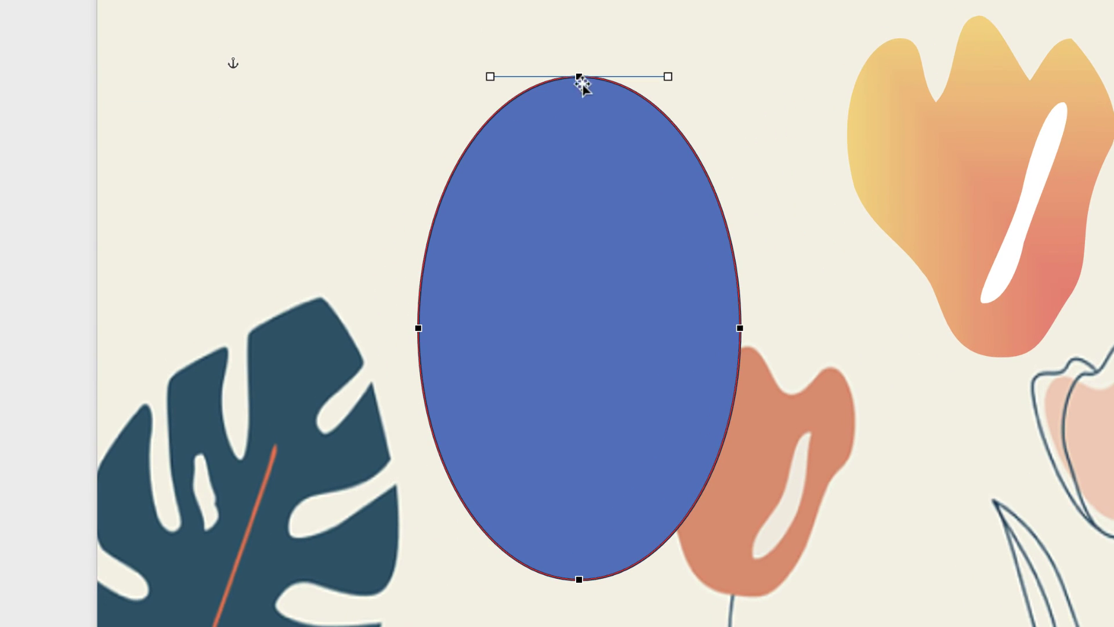
{"action": "left_click_drag", "start_coordinate": [670, 76], "coordinate": [684, 143]}
{"action": "left_click_drag", "start_coordinate": [468, 75], "coordinate": [482, 139]}
{"action": "left_click_drag", "start_coordinate": [680, 525], "coordinate": [724, 556]}
{"action": "left_click_drag", "start_coordinate": [746, 325], "coordinate": [781, 325]}
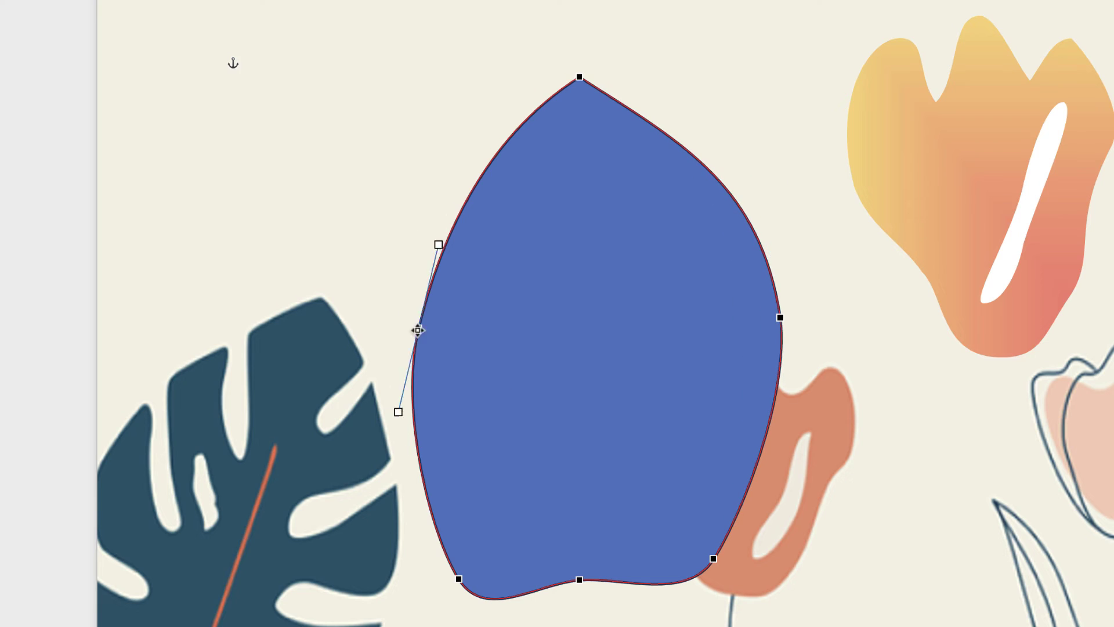
{"action": "left_click_drag", "start_coordinate": [417, 328], "coordinate": [389, 326]}
{"action": "left_click", "coordinate": [796, 207]}
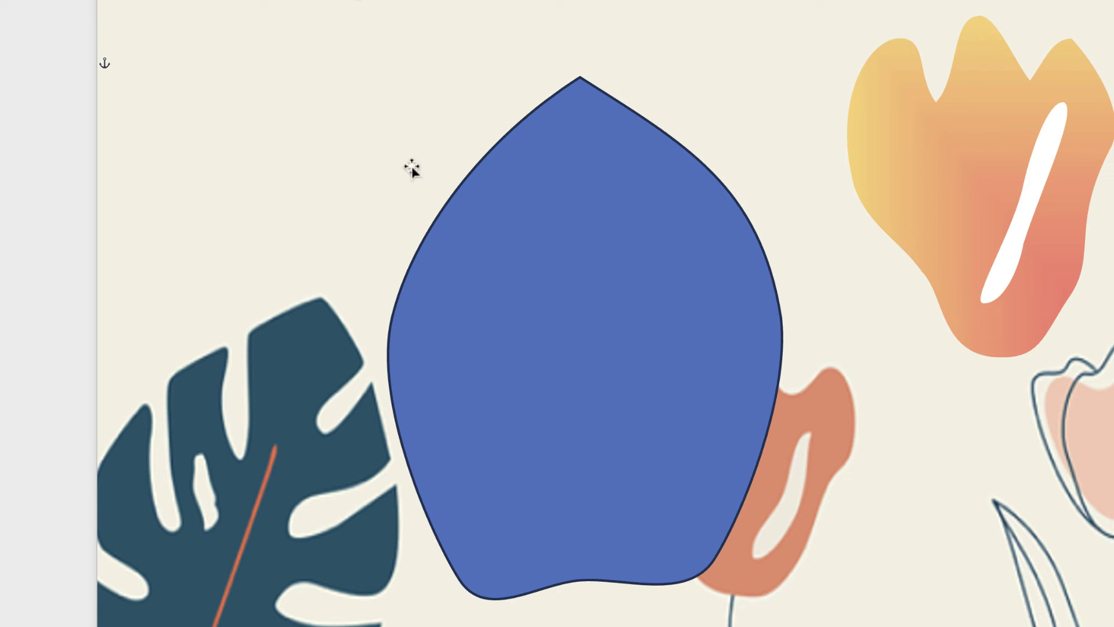
Step: Remove the outline from the blue leaf shape
{"action": "left_click", "coordinate": [662, 372]}
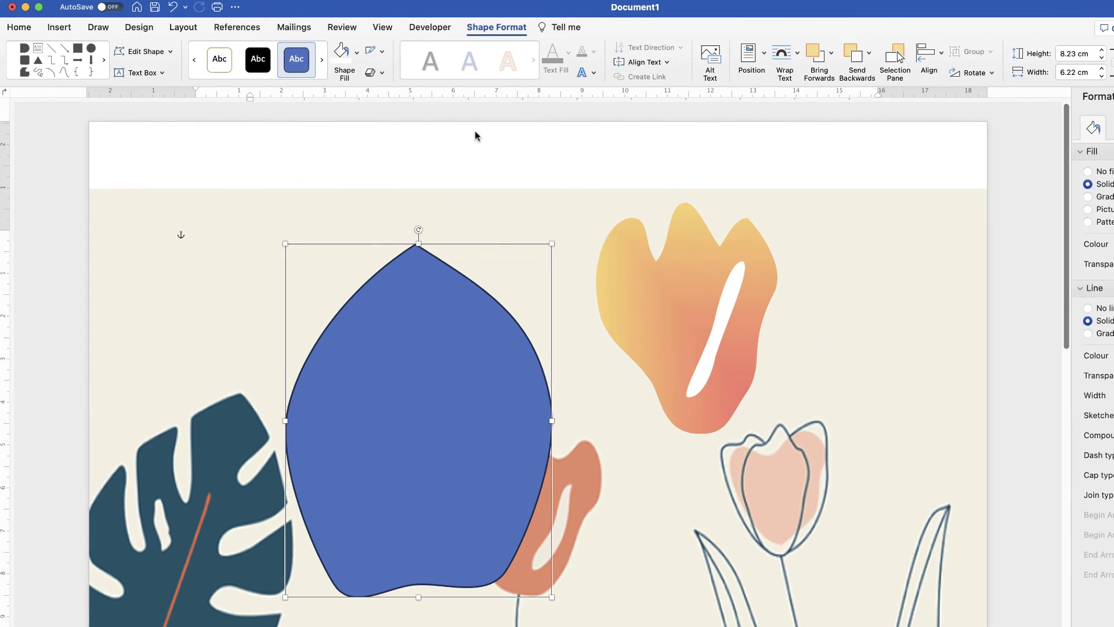
{"action": "left_click", "coordinate": [382, 53]}
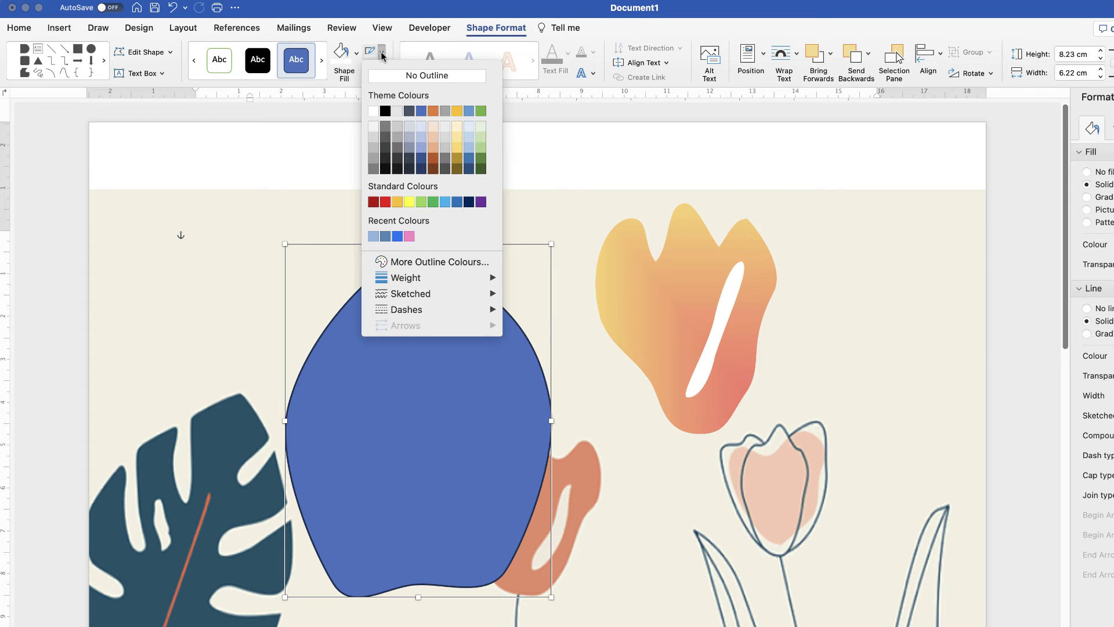
{"action": "left_click", "coordinate": [383, 76]}
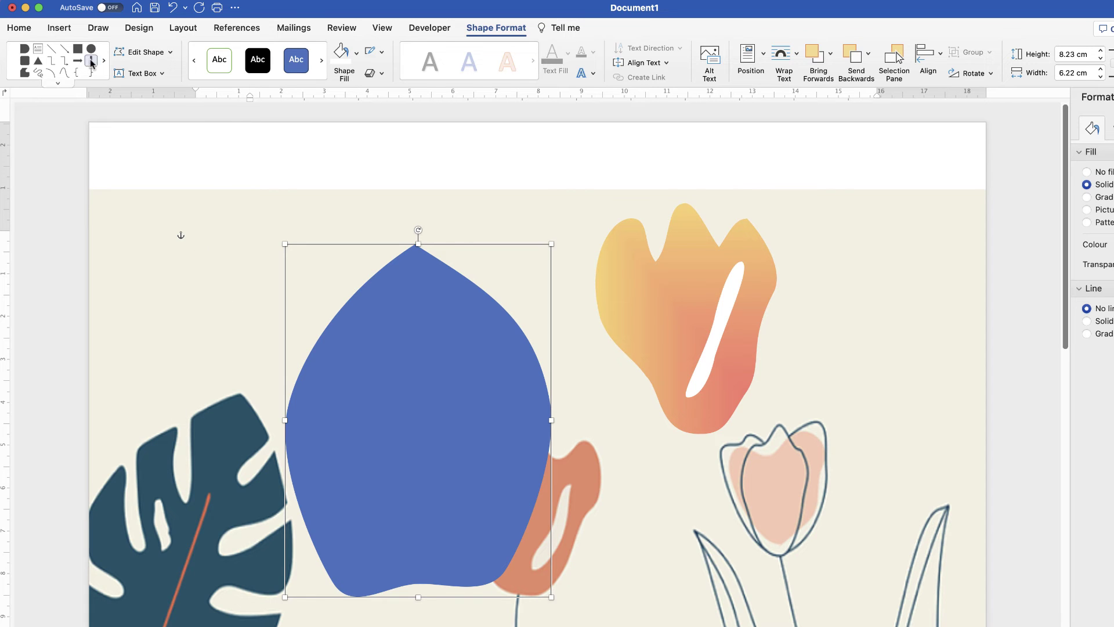
Step: Insert an oval about 3.18 by 1.27 cm, tilt it across the leaf's upper-left edge and remove its outline
{"action": "left_click", "coordinate": [60, 30]}
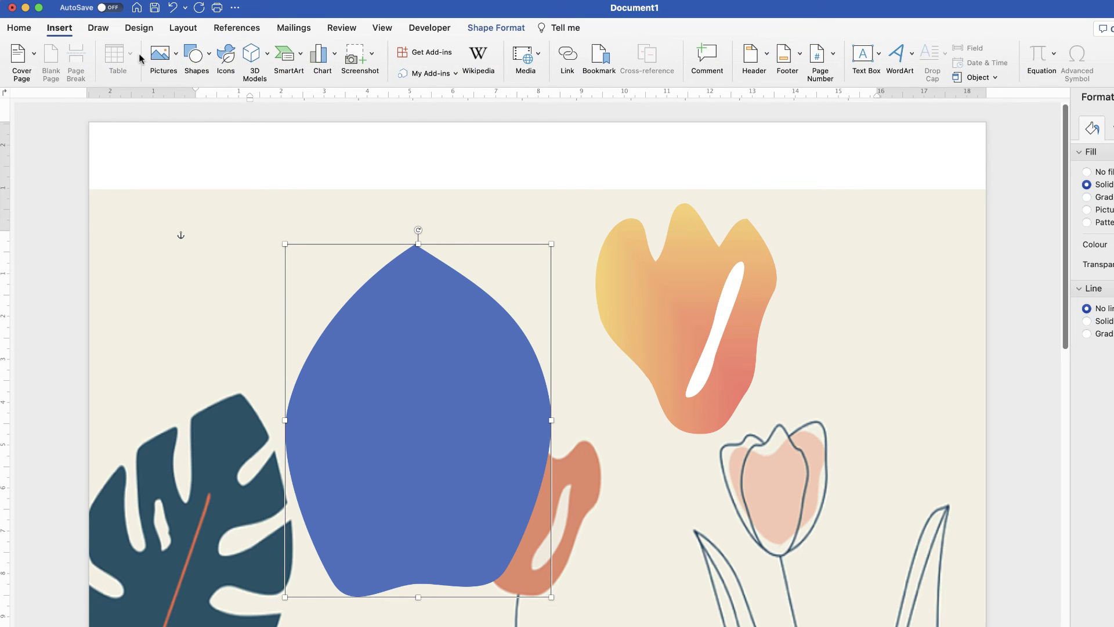
{"action": "left_click", "coordinate": [207, 57]}
{"action": "left_click", "coordinate": [334, 98]}
{"action": "left_click_drag", "start_coordinate": [233, 280], "coordinate": [324, 316]}
{"action": "left_click_drag", "start_coordinate": [299, 268], "coordinate": [327, 280]}
{"action": "left_click_drag", "start_coordinate": [311, 324], "coordinate": [352, 309]}
{"action": "left_click", "coordinate": [381, 52]}
{"action": "left_click", "coordinate": [382, 74]}
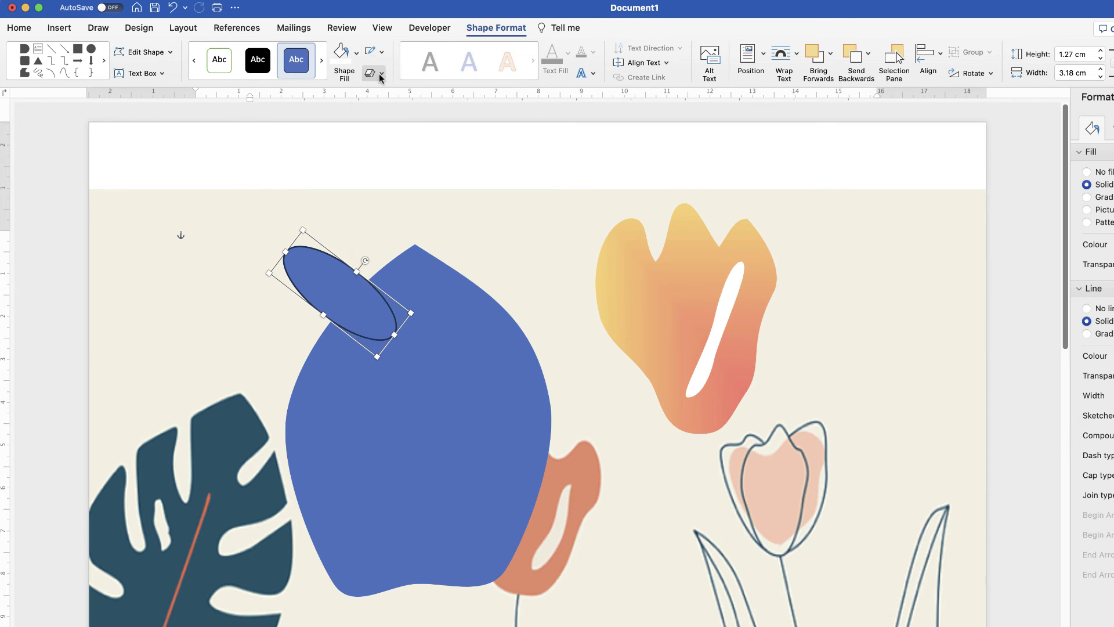
Step: Fill the small oval with the beige sampled from the background picture
{"action": "left_click", "coordinate": [342, 58]}
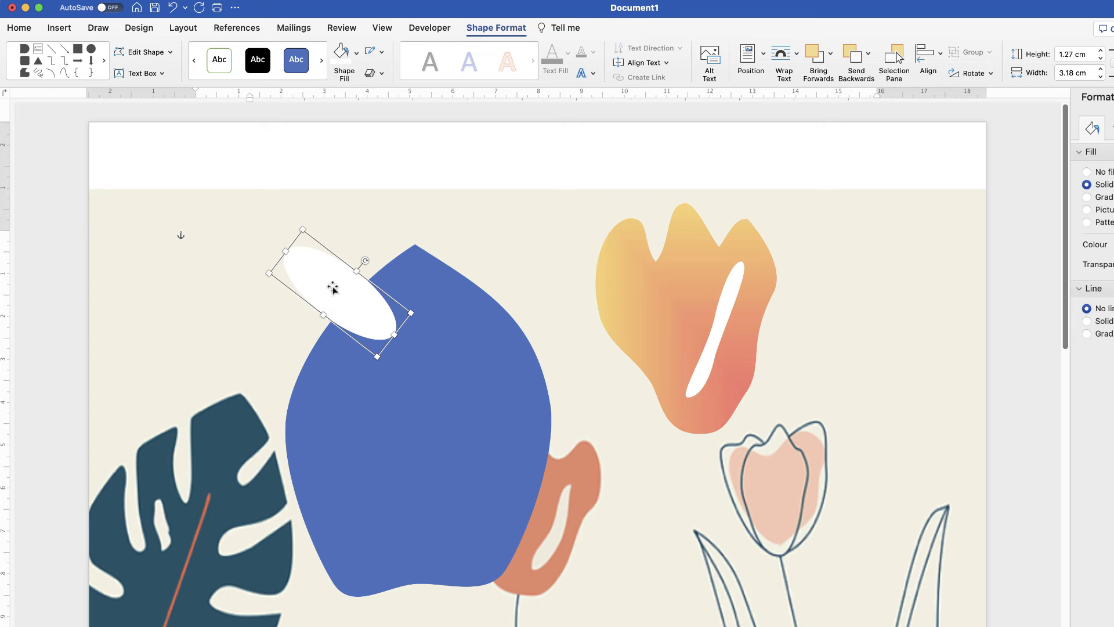
{"action": "left_click", "coordinate": [357, 53]}
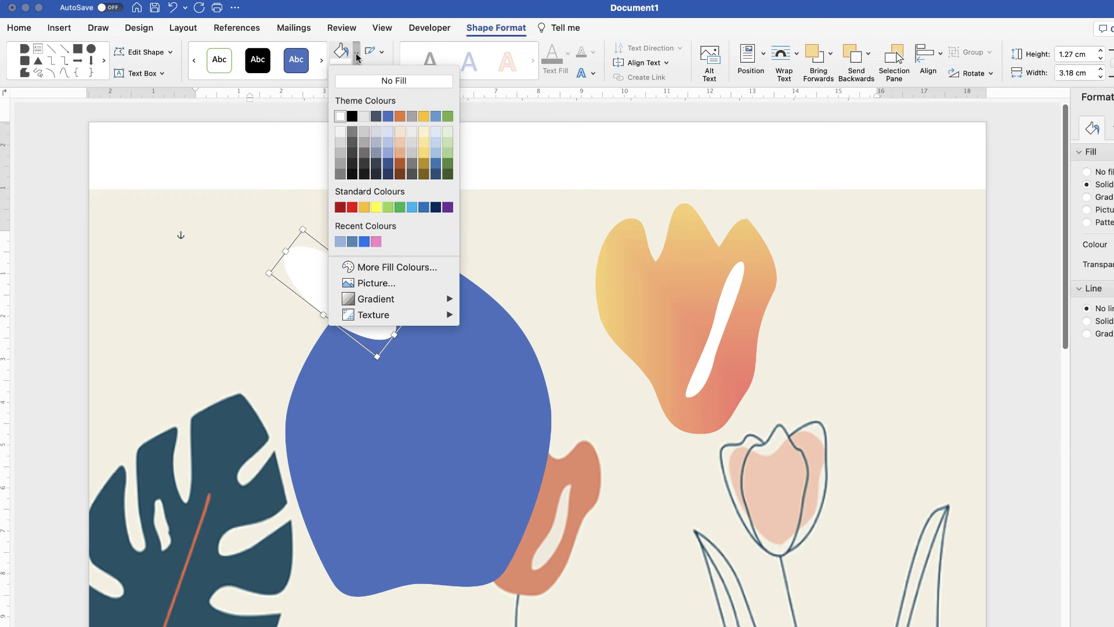
{"action": "left_click", "coordinate": [385, 268]}
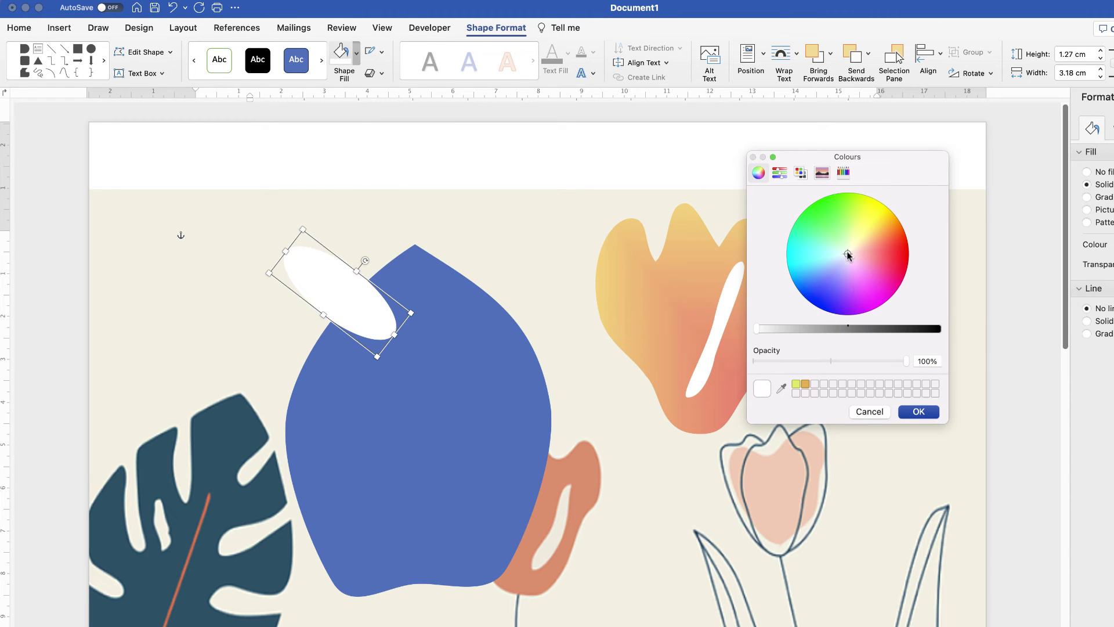
{"action": "mouse_move", "coordinate": [849, 260]}
{"action": "left_mouse_down"}
{"action": "mouse_move", "coordinate": [845, 269]}
{"action": "mouse_move", "coordinate": [837, 259]}
{"action": "left_mouse_up"}
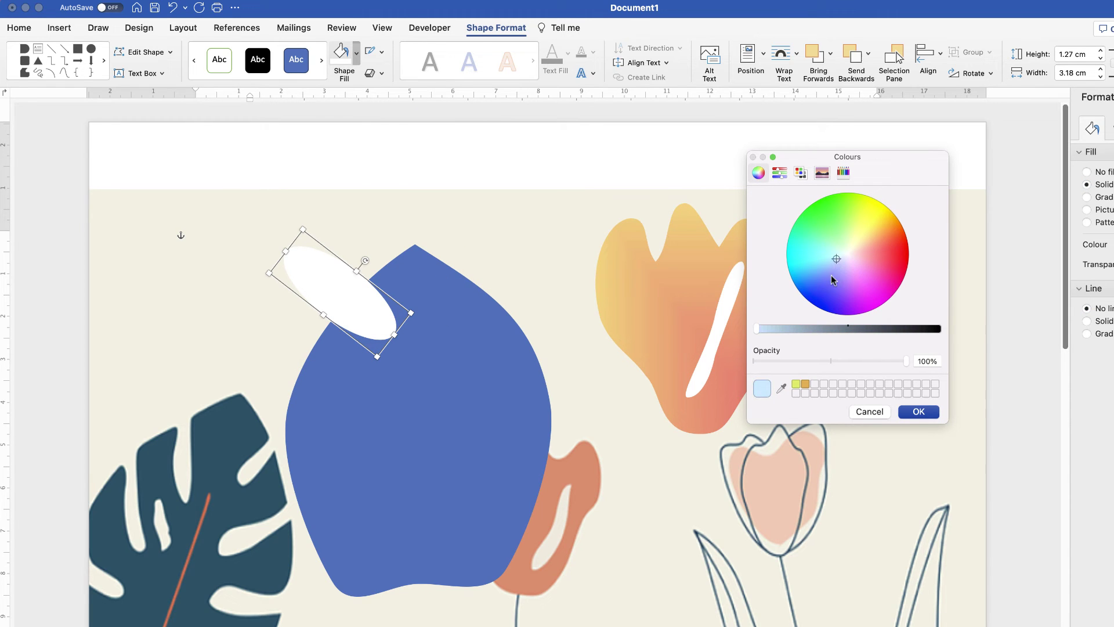
{"action": "left_click", "coordinate": [782, 385]}
{"action": "left_click", "coordinate": [456, 227]}
{"action": "left_click", "coordinate": [911, 413]}
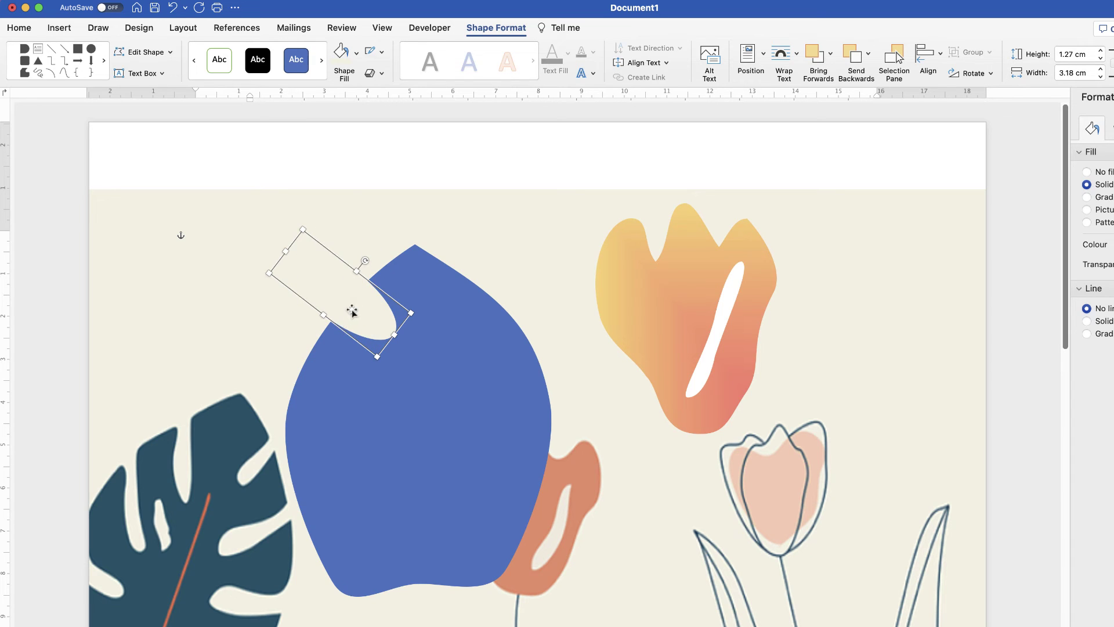
Step: Shift the beige oval slightly into the leaf and edit its points to form a tapered notch
{"action": "left_click_drag", "start_coordinate": [366, 314], "coordinate": [374, 327]}
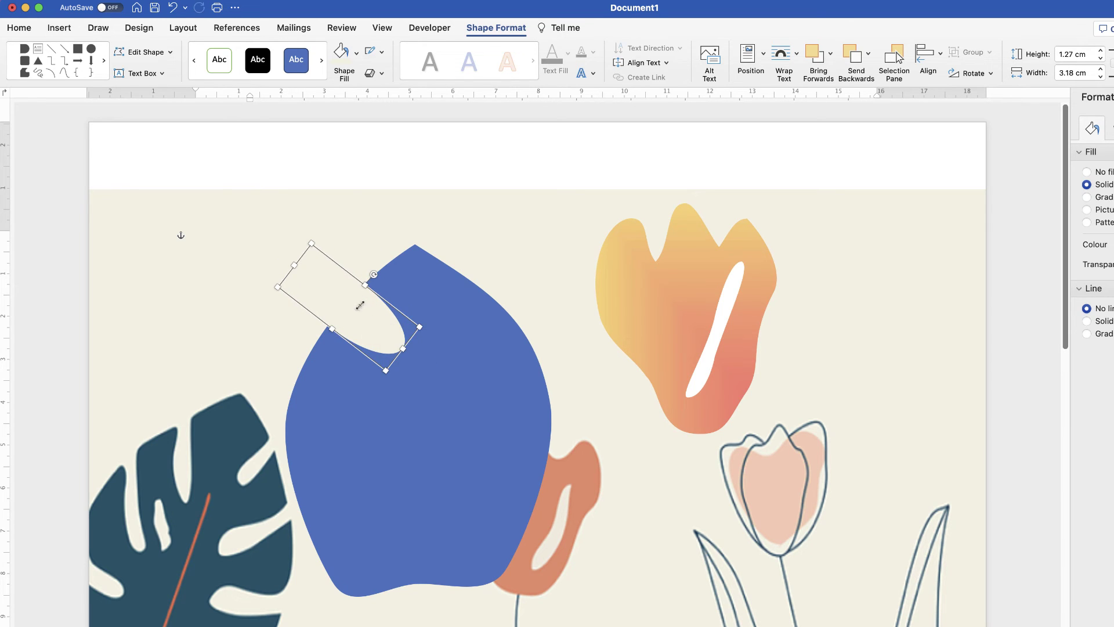
{"action": "left_click", "coordinate": [169, 53]}
{"action": "left_click", "coordinate": [163, 95]}
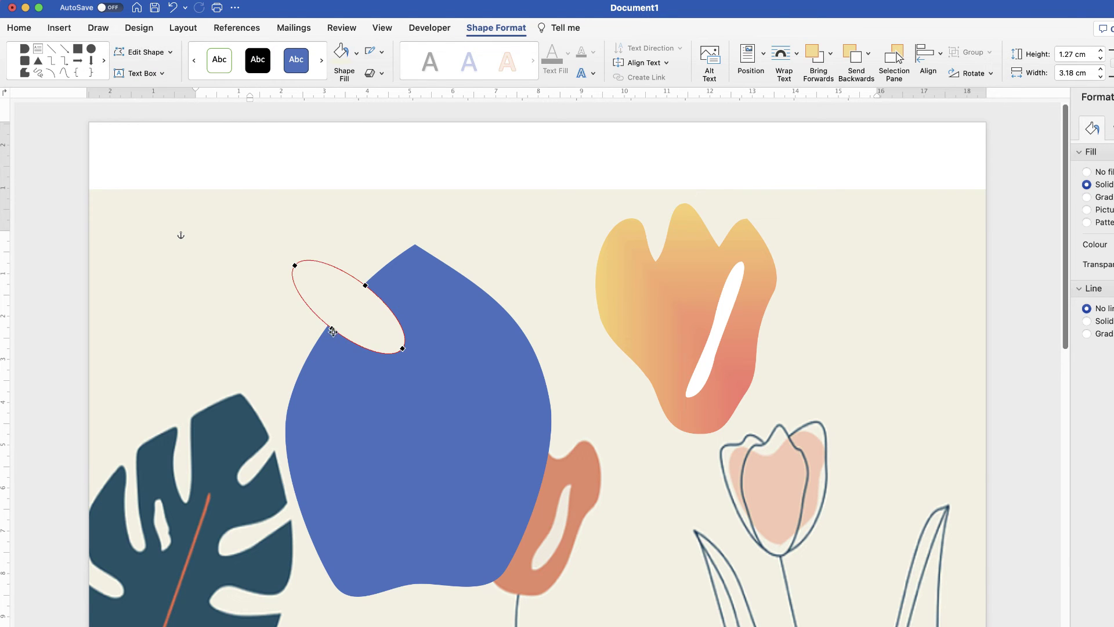
{"action": "left_click_drag", "start_coordinate": [332, 331], "coordinate": [279, 316]}
{"action": "left_click", "coordinate": [278, 316]}
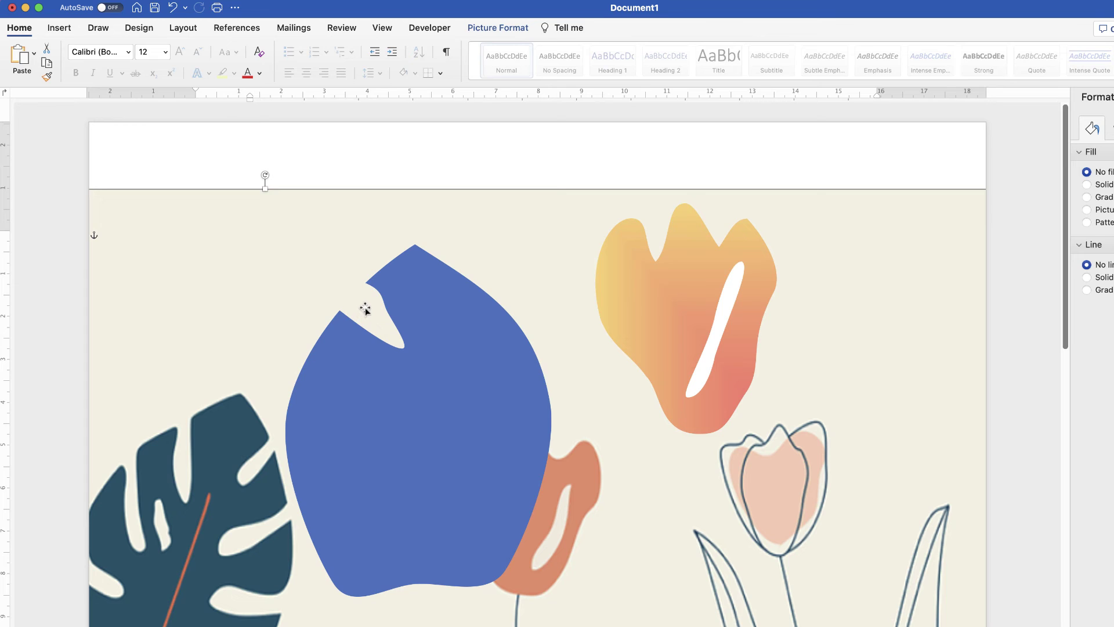
Step: Duplicate the beige notch and place the copy lower along the leaf's left edge
{"action": "left_click", "coordinate": [365, 309]}
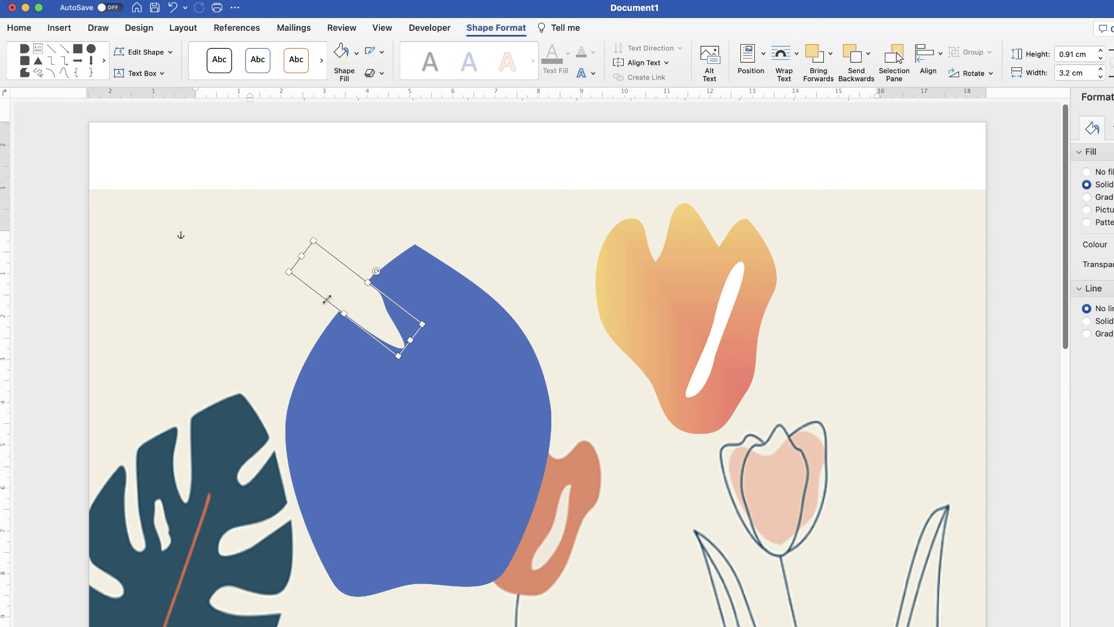
{"action": "left_click_drag", "start_coordinate": [363, 298], "coordinate": [331, 367]}
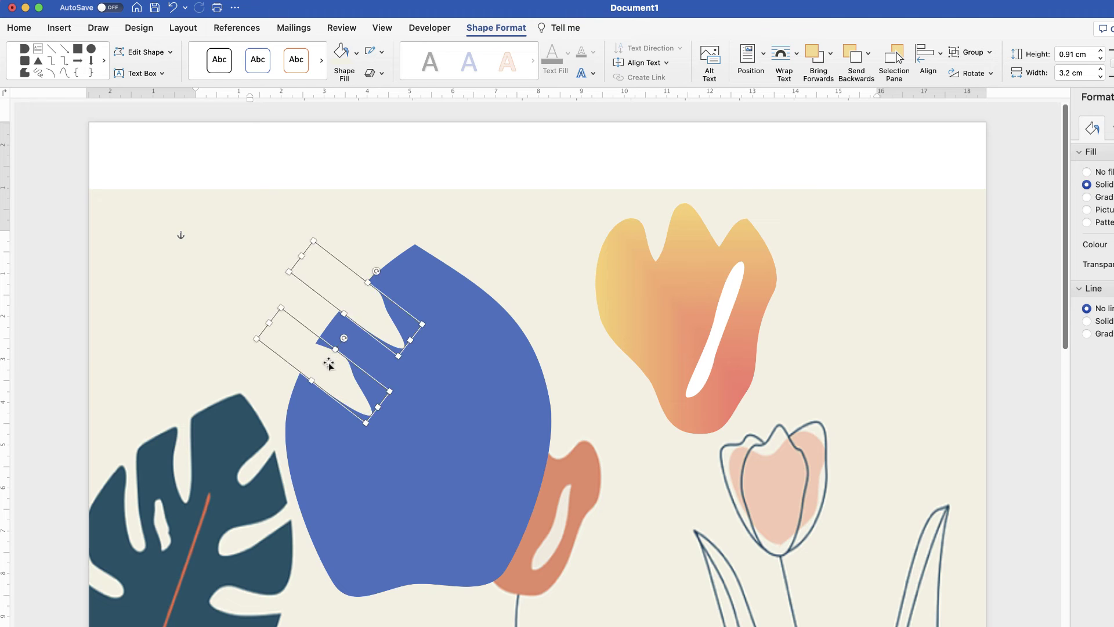
{"action": "left_click", "coordinate": [267, 377]}
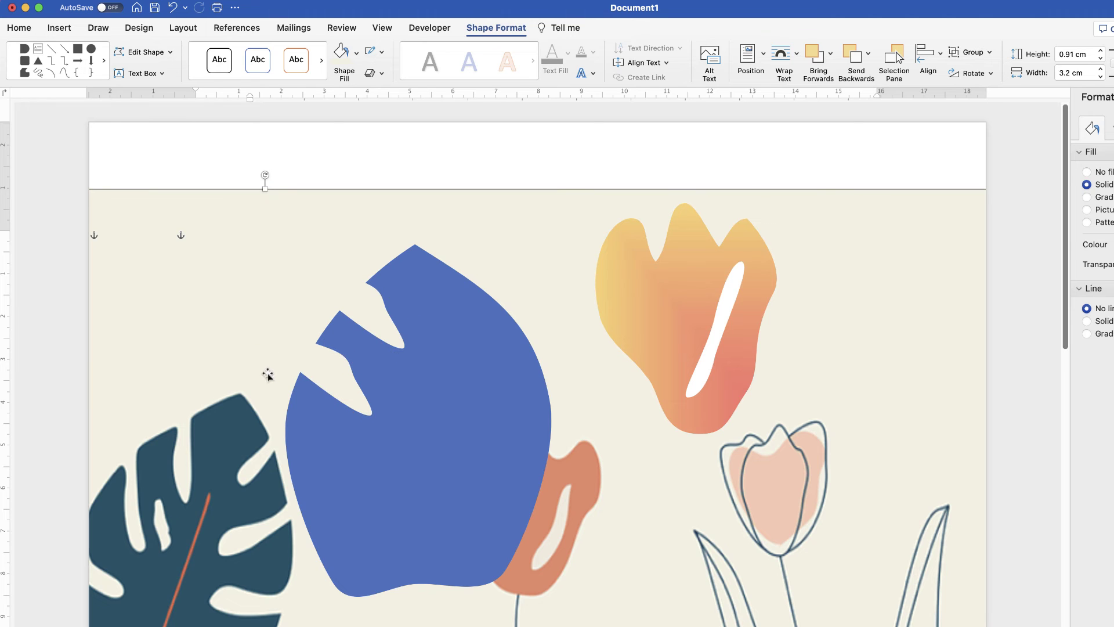
Step: Flip the lower notch, make it about 1.09 cm high and tilt it across the leaf's left edge
{"action": "left_click", "coordinate": [329, 368]}
{"action": "mouse_move", "coordinate": [343, 348]}
{"action": "left_mouse_down"}
{"action": "mouse_move", "coordinate": [349, 336]}
{"action": "mouse_move", "coordinate": [317, 380]}
{"action": "mouse_move", "coordinate": [337, 344]}
{"action": "left_mouse_up"}
{"action": "left_click_drag", "start_coordinate": [333, 368], "coordinate": [321, 359]}
{"action": "left_click_drag", "start_coordinate": [316, 358], "coordinate": [317, 359]}
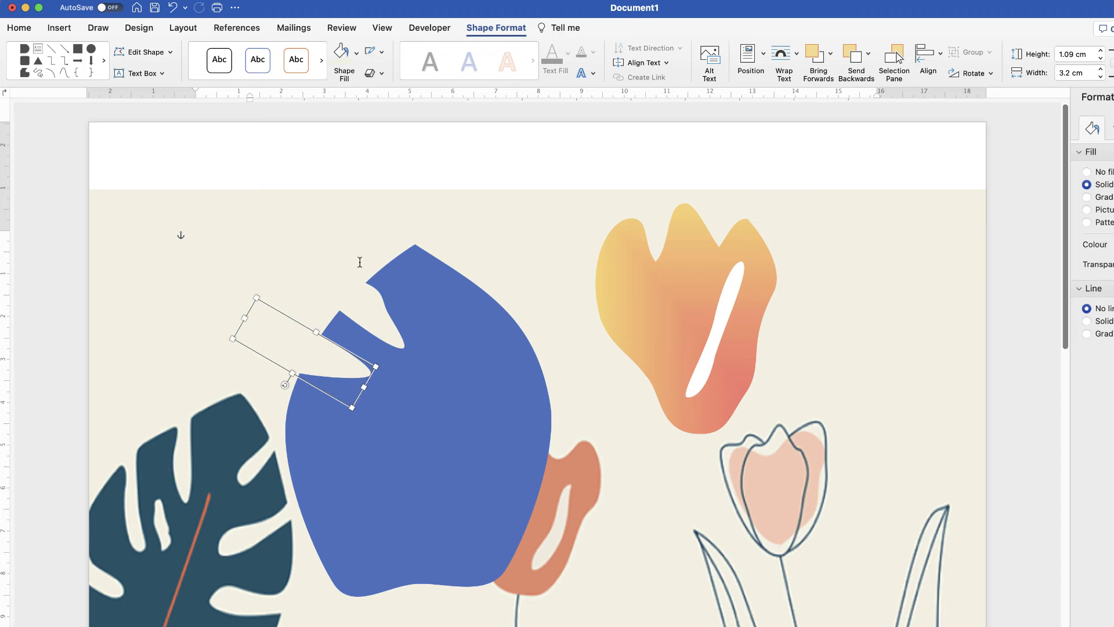
Step: Edit the lower notch's points to give it a rounder, curved shape that differs from the upper one
{"action": "left_click", "coordinate": [145, 52]}
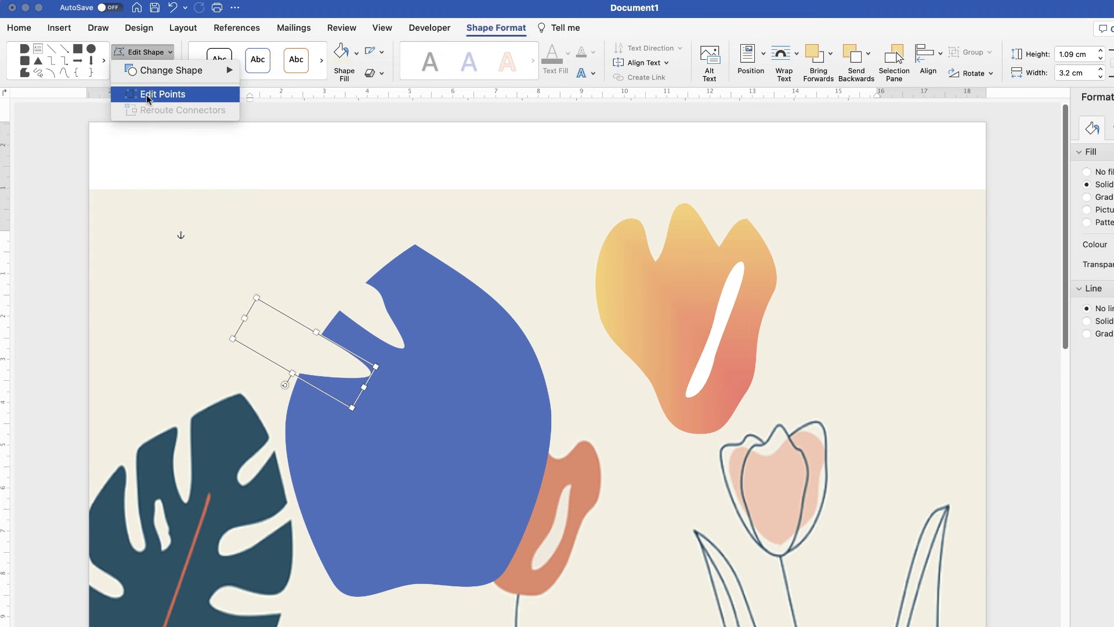
{"action": "left_click", "coordinate": [154, 94]}
{"action": "left_click_drag", "start_coordinate": [331, 342], "coordinate": [323, 353]}
{"action": "left_click", "coordinate": [280, 270]}
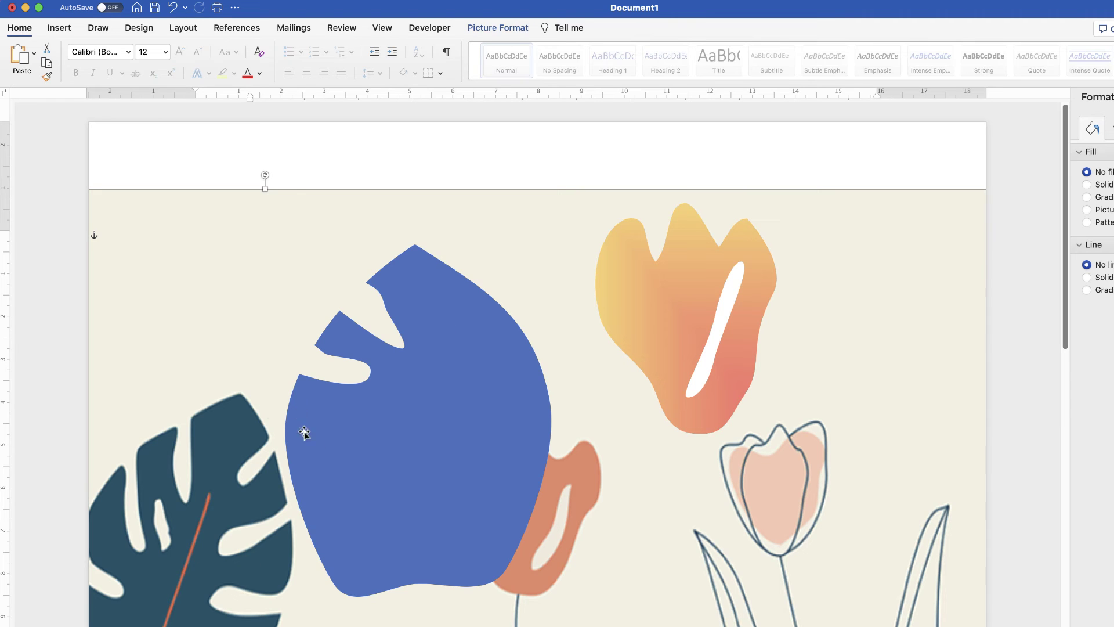
Step: Trace the notched leaf's contour with the black pen, stop drawing and select the traced outline
{"action": "left_click", "coordinate": [105, 30]}
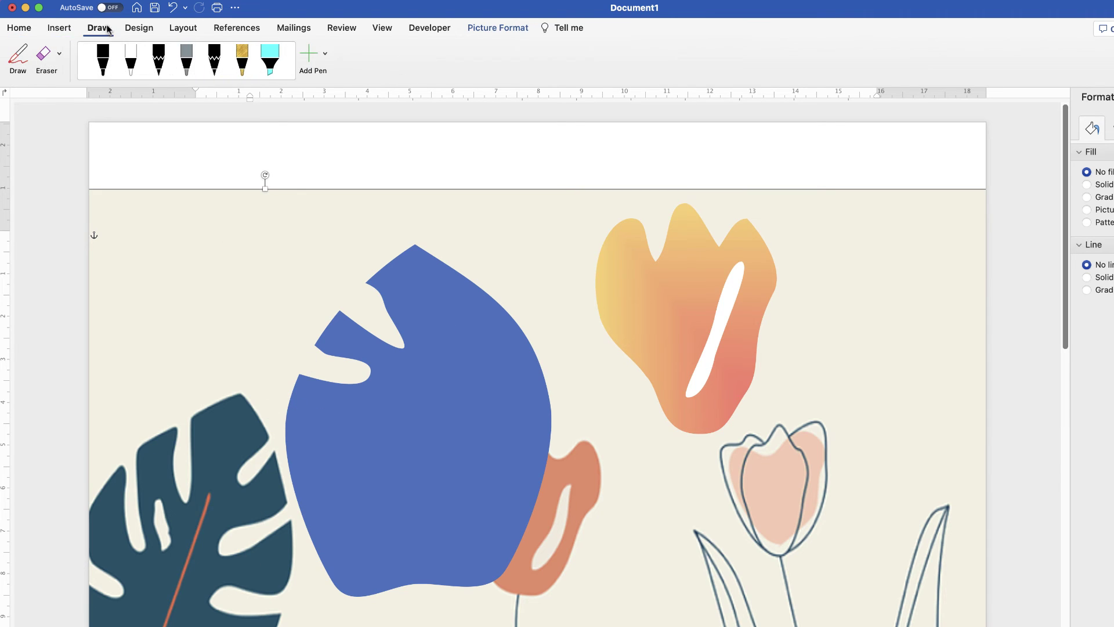
{"action": "left_click", "coordinate": [103, 58]}
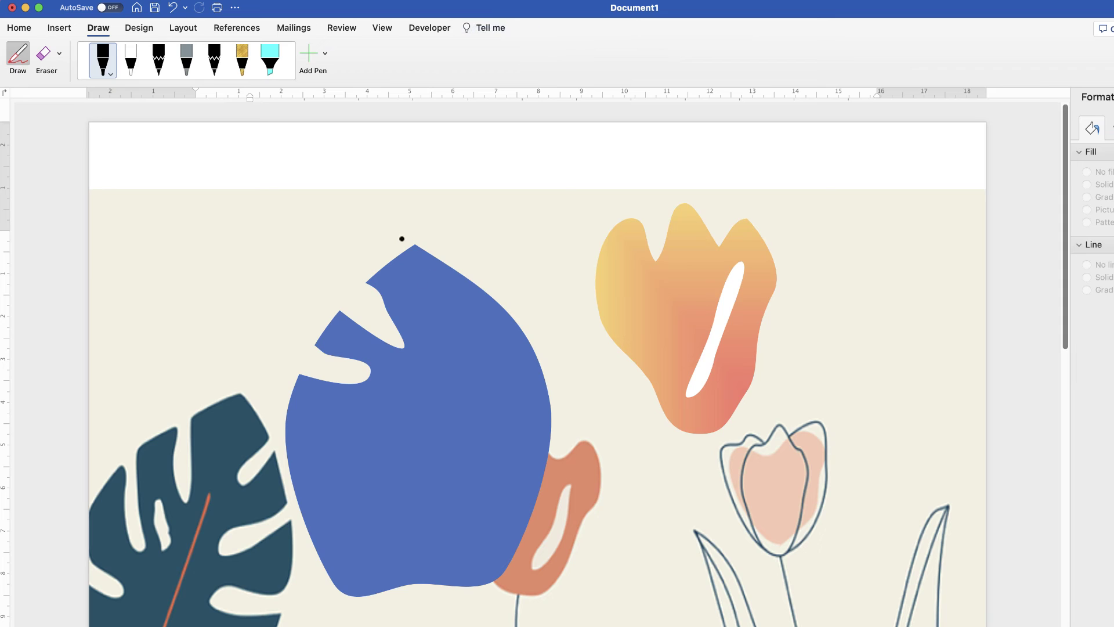
{"action": "left_click_drag", "start_coordinate": [411, 245], "coordinate": [367, 284]}
{"action": "mouse_move", "coordinate": [364, 364]}
{"action": "left_mouse_down"}
{"action": "mouse_move", "coordinate": [334, 381]}
{"action": "mouse_move", "coordinate": [291, 506]}
{"action": "mouse_move", "coordinate": [338, 592]}
{"action": "mouse_move", "coordinate": [514, 570]}
{"action": "mouse_move", "coordinate": [543, 458]}
{"action": "mouse_move", "coordinate": [537, 344]}
{"action": "mouse_move", "coordinate": [416, 247]}
{"action": "left_mouse_up"}
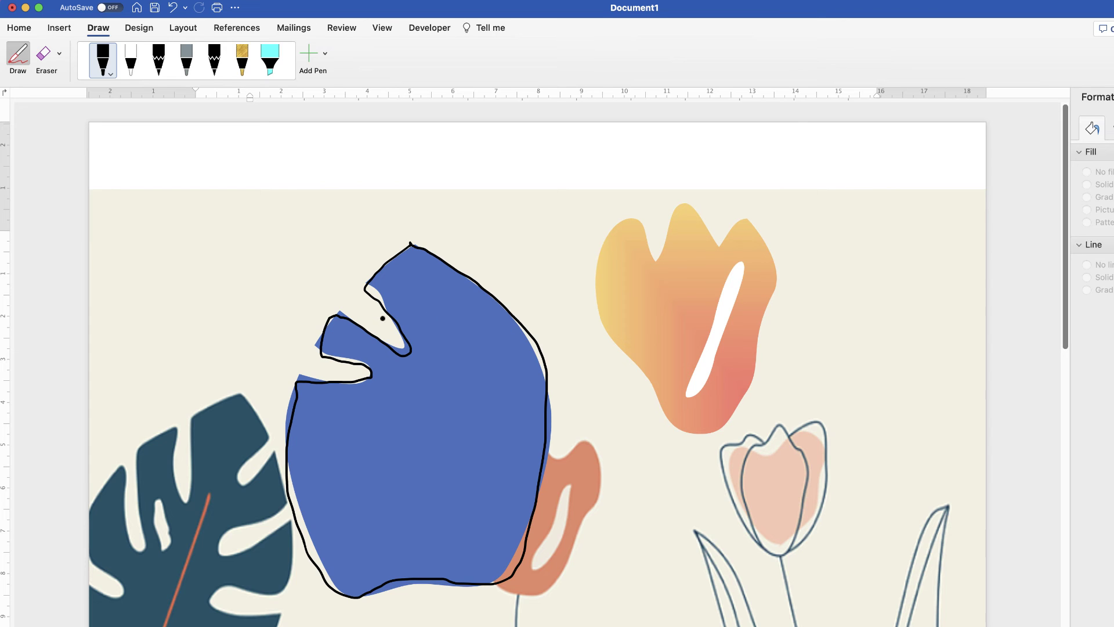
{"action": "key", "text": "Escape"}
{"action": "left_click", "coordinate": [542, 438]}
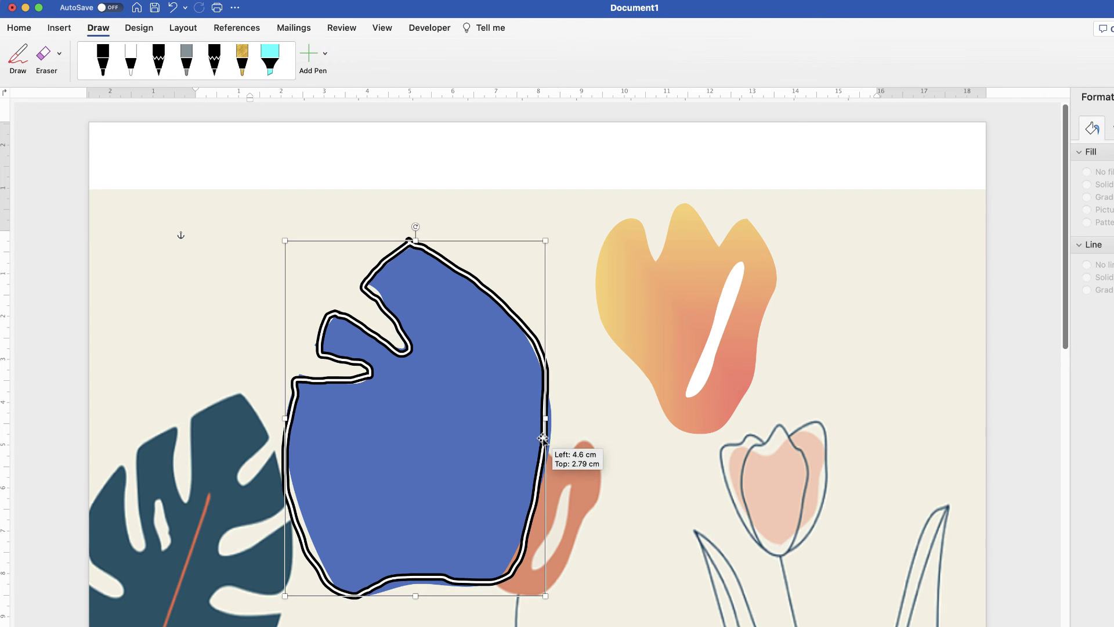
{"action": "left_click", "coordinate": [544, 440]}
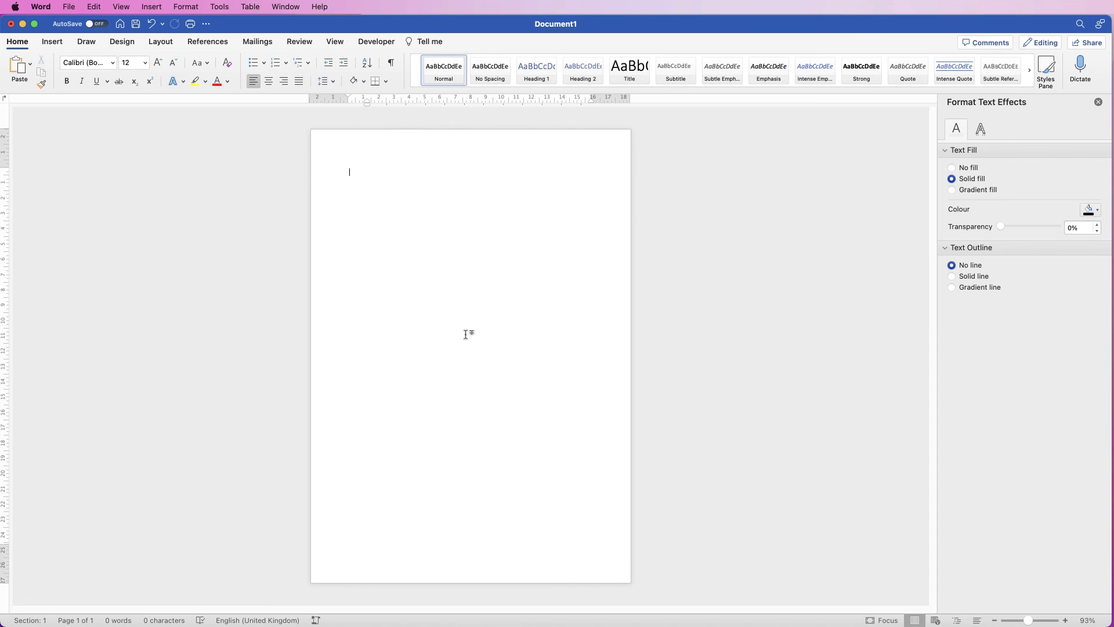
Step: Draw a curved stem with two long double-lined leaves on the blank page using the black pen
{"action": "left_click", "coordinate": [86, 41]}
{"action": "left_click", "coordinate": [91, 68]}
{"action": "left_click", "coordinate": [15, 68]}
{"action": "left_click_drag", "start_coordinate": [443, 529], "coordinate": [482, 274]}
{"action": "left_click_drag", "start_coordinate": [409, 285], "coordinate": [492, 399]}
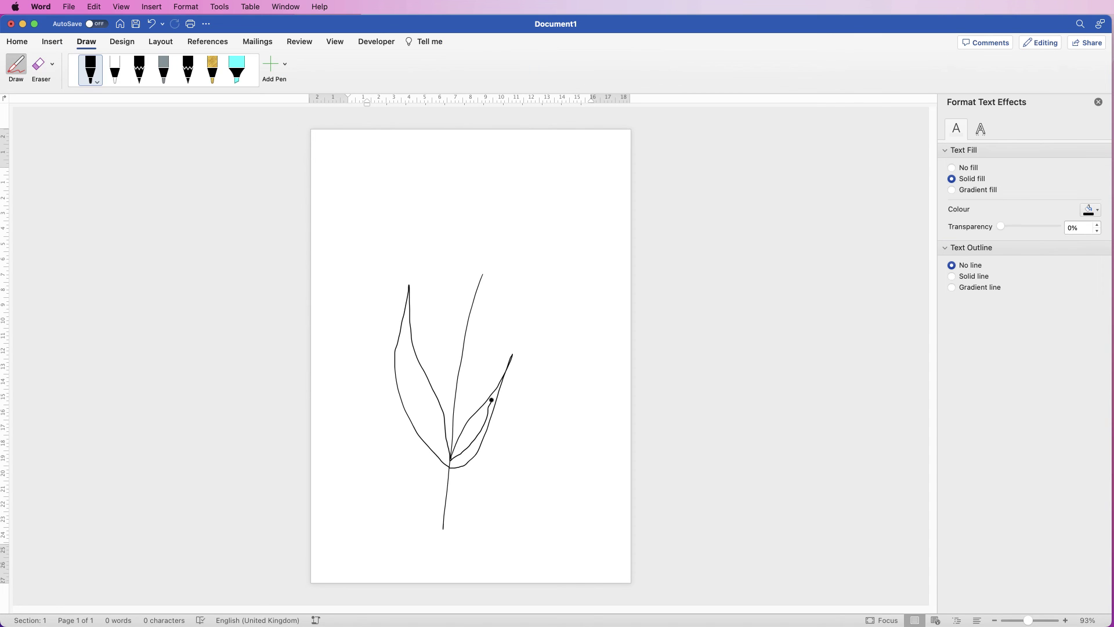
{"action": "left_click_drag", "start_coordinate": [405, 344], "coordinate": [451, 458]}
Step: Draw a three-petal tulip outline on top of the stem, undoing faulty strokes, and colour the petals peach with the second pen
{"action": "mouse_move", "coordinate": [475, 202]}
{"action": "left_mouse_down"}
{"action": "mouse_move", "coordinate": [539, 219]}
{"action": "mouse_move", "coordinate": [492, 267]}
{"action": "mouse_move", "coordinate": [462, 246]}
{"action": "mouse_move", "coordinate": [515, 191]}
{"action": "mouse_move", "coordinate": [482, 273]}
{"action": "left_mouse_up"}
{"action": "key", "text": "super+z"}
{"action": "key", "text": "super+z"}
{"action": "mouse_move", "coordinate": [516, 202]}
{"action": "left_mouse_down"}
{"action": "mouse_move", "coordinate": [496, 262]}
{"action": "mouse_move", "coordinate": [482, 200]}
{"action": "mouse_move", "coordinate": [499, 255]}
{"action": "mouse_move", "coordinate": [522, 203]}
{"action": "mouse_move", "coordinate": [534, 232]}
{"action": "left_mouse_up"}
{"action": "left_click", "coordinate": [115, 68]}
{"action": "left_click", "coordinate": [107, 203]}
{"action": "key", "text": "Escape"}
Step: Insert a rounded rectangle about 8.15 by 7.24 cm beside the tulip and reshape its points into a leaf with a pointed tip and notched base
{"action": "left_click", "coordinate": [52, 42]}
{"action": "left_click_drag", "start_coordinate": [337, 177], "coordinate": [451, 321]}
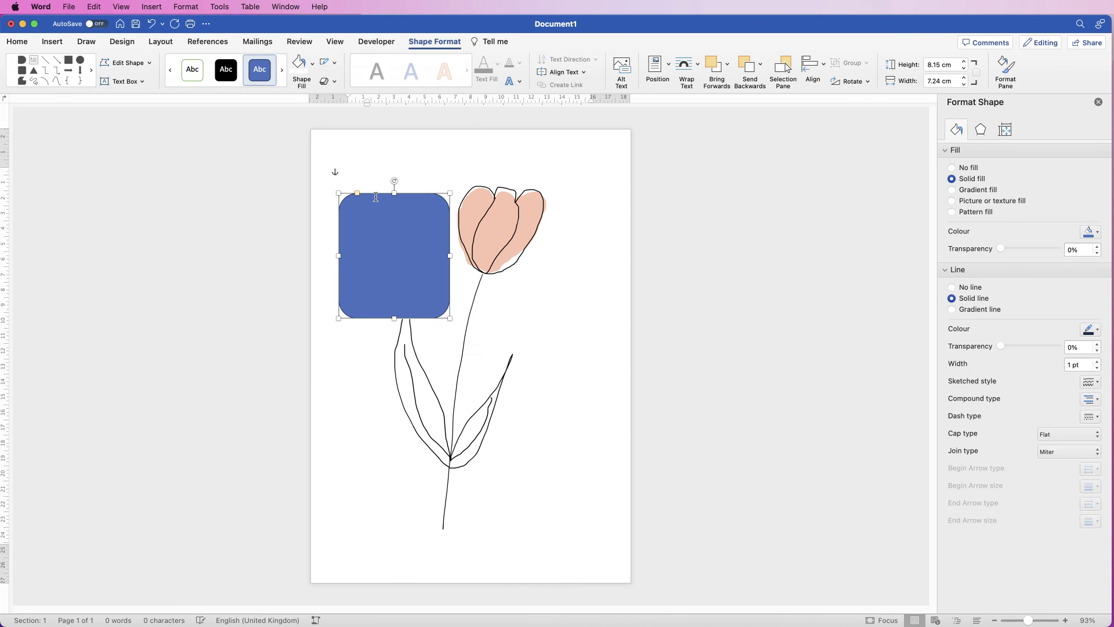
{"action": "left_click_drag", "start_coordinate": [395, 177], "coordinate": [386, 164]}
{"action": "mouse_move", "coordinate": [451, 250]}
{"action": "left_mouse_down"}
{"action": "mouse_move", "coordinate": [432, 286]}
{"action": "mouse_move", "coordinate": [331, 281]}
{"action": "mouse_move", "coordinate": [351, 363]}
{"action": "mouse_move", "coordinate": [343, 335]}
{"action": "left_mouse_up"}
{"action": "left_click_drag", "start_coordinate": [398, 302], "coordinate": [450, 332]}
{"action": "mouse_move", "coordinate": [453, 279]}
{"action": "left_mouse_down"}
{"action": "mouse_move", "coordinate": [467, 273]}
{"action": "mouse_move", "coordinate": [452, 281]}
{"action": "mouse_move", "coordinate": [465, 284]}
{"action": "left_mouse_up"}
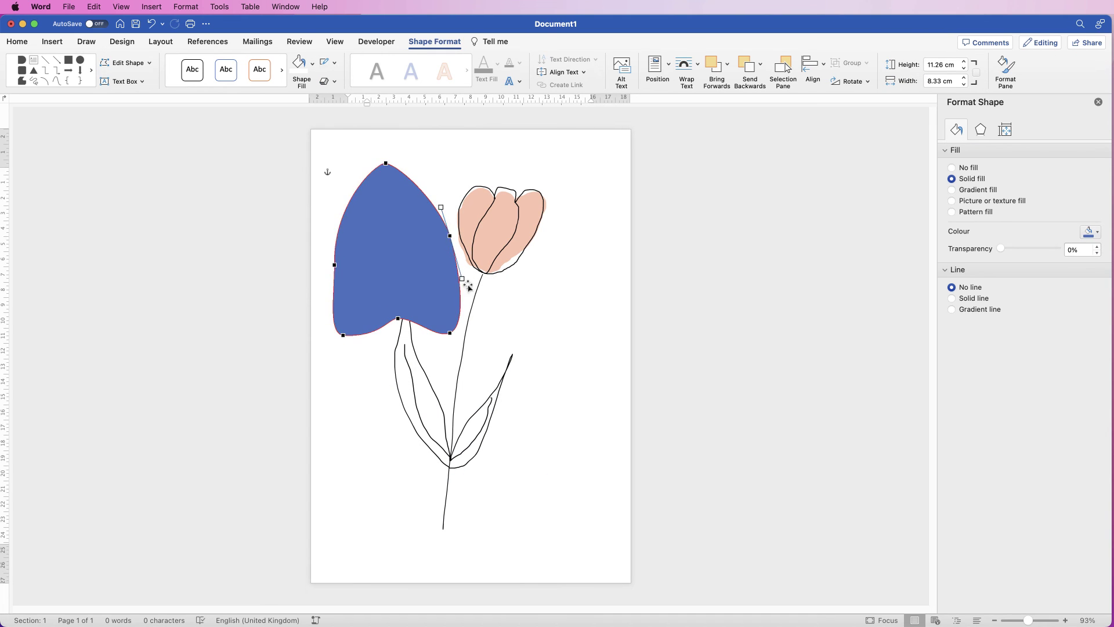
{"action": "left_click_drag", "start_coordinate": [335, 264], "coordinate": [330, 240]}
{"action": "left_click", "coordinate": [450, 332]}
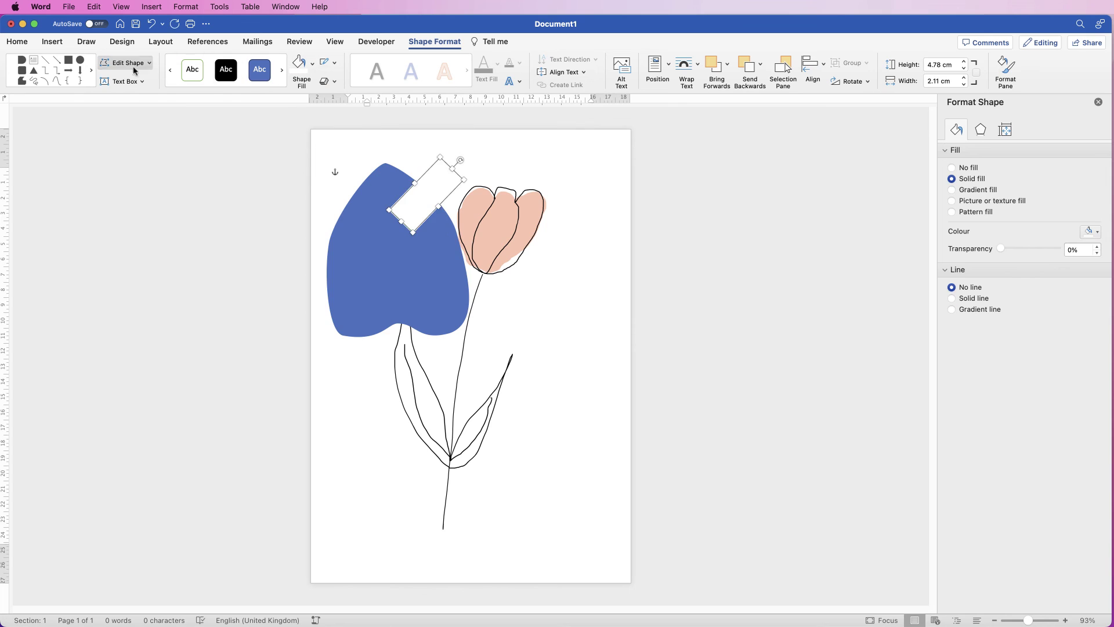
Step: Edit the white shape's points at the leaf's upper right edge to form a slanted, curved notch
{"action": "left_click", "coordinate": [125, 62]}
{"action": "left_click", "coordinate": [133, 99]}
{"action": "left_click_drag", "start_coordinate": [274, 266], "coordinate": [303, 331]}
{"action": "left_click_drag", "start_coordinate": [363, 298], "coordinate": [467, 220]}
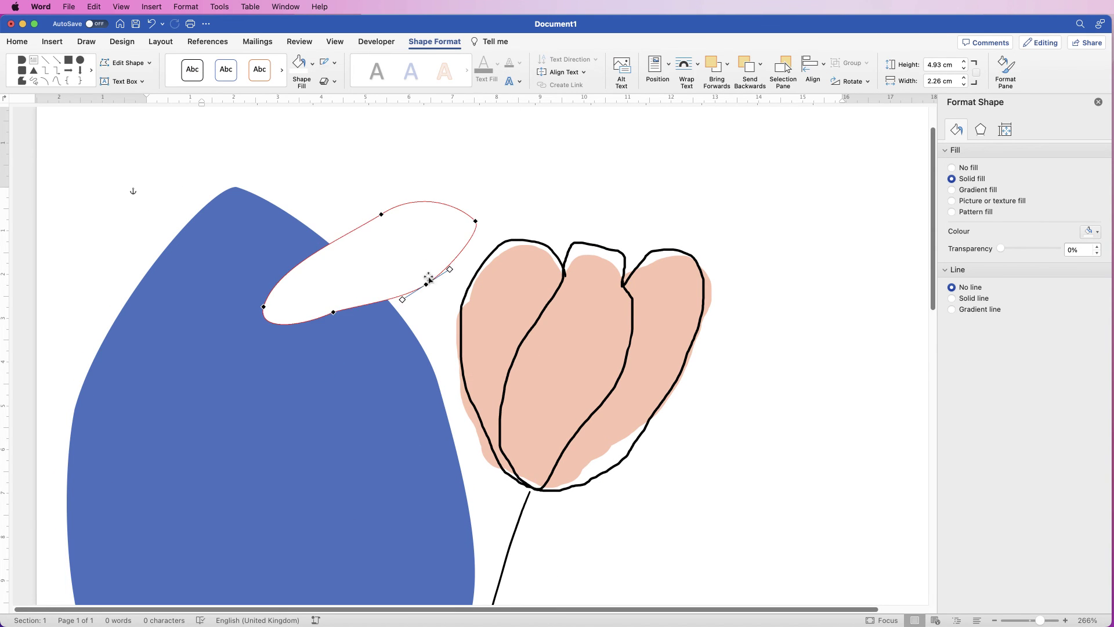
{"action": "left_click_drag", "start_coordinate": [428, 278], "coordinate": [325, 312]}
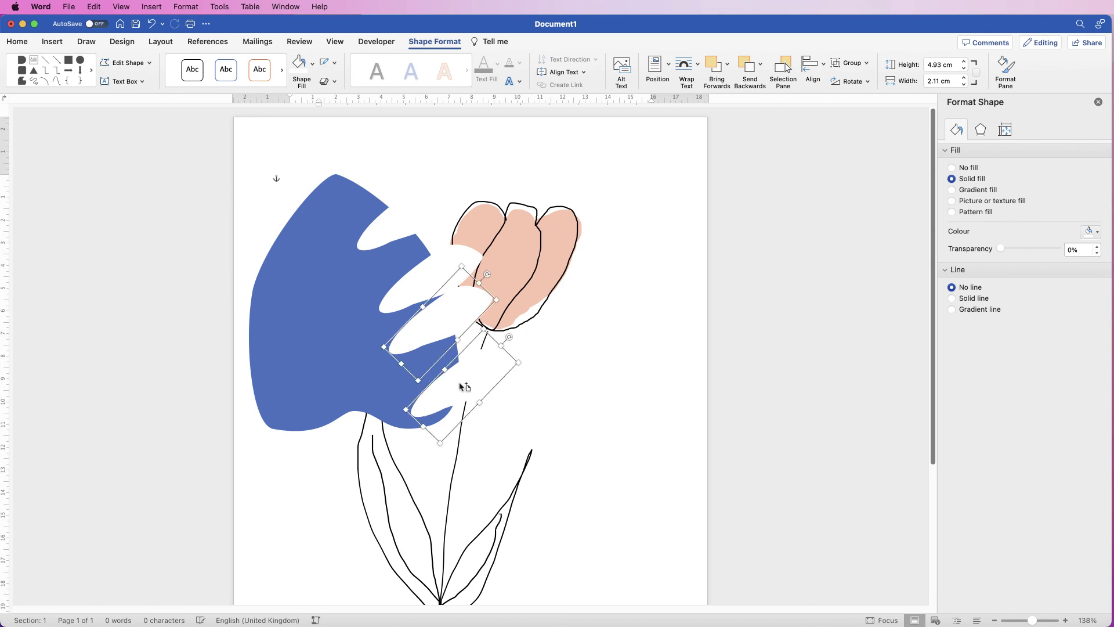
Step: Place copies of the white notch along both sides of the blue leaf to cut it into monstera lobes
{"action": "left_click_drag", "start_coordinate": [465, 386], "coordinate": [299, 373]}
{"action": "left_click", "coordinate": [482, 372]}
{"action": "left_click_drag", "start_coordinate": [482, 371], "coordinate": [436, 357]}
{"action": "left_click_drag", "start_coordinate": [482, 311], "coordinate": [386, 344]}
{"action": "left_click", "coordinate": [429, 378], "text": "shift"}
Step: Move the finished monstera leaf into place beside the tulip and tilt it slightly counter-clockwise
{"action": "left_click_drag", "start_coordinate": [428, 378], "coordinate": [368, 349]}
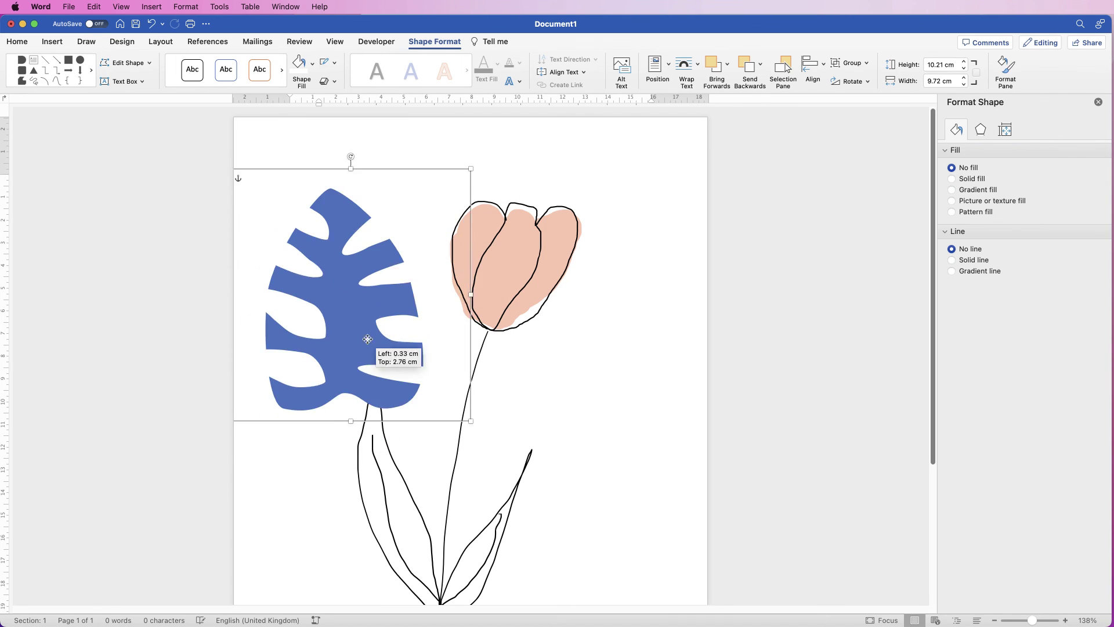
{"action": "mouse_move", "coordinate": [354, 155]}
{"action": "left_mouse_down"}
{"action": "mouse_move", "coordinate": [319, 124]}
{"action": "mouse_move", "coordinate": [324, 137]}
{"action": "mouse_move", "coordinate": [342, 135]}
{"action": "left_mouse_up"}
{"action": "left_click", "coordinate": [482, 361]}
{"action": "left_click", "coordinate": [482, 361]}
Step: Insert a thin vertical rectangle about 13.97 by 0.23 cm down from the leaf's centre as its stem and fill it orange
{"action": "left_click", "coordinate": [360, 279]}
{"action": "left_click_drag", "start_coordinate": [359, 220], "coordinate": [370, 604]}
{"action": "left_click", "coordinate": [299, 64]}
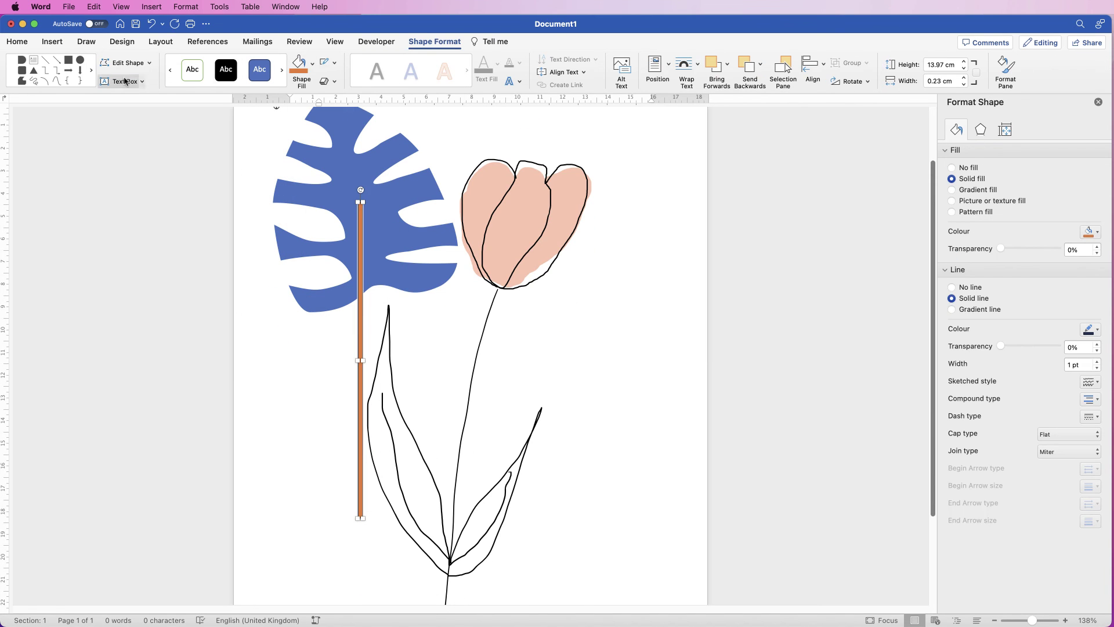
Step: Edit the orange stem's points so that it widens downward from a thin upper end to a rounded lower tip
{"action": "scroll", "coordinate": [368, 201], "scroll_direction": "up", "scroll_amount": 5}
{"action": "scroll", "coordinate": [365, 383], "scroll_direction": "down", "scroll_amount": 15}
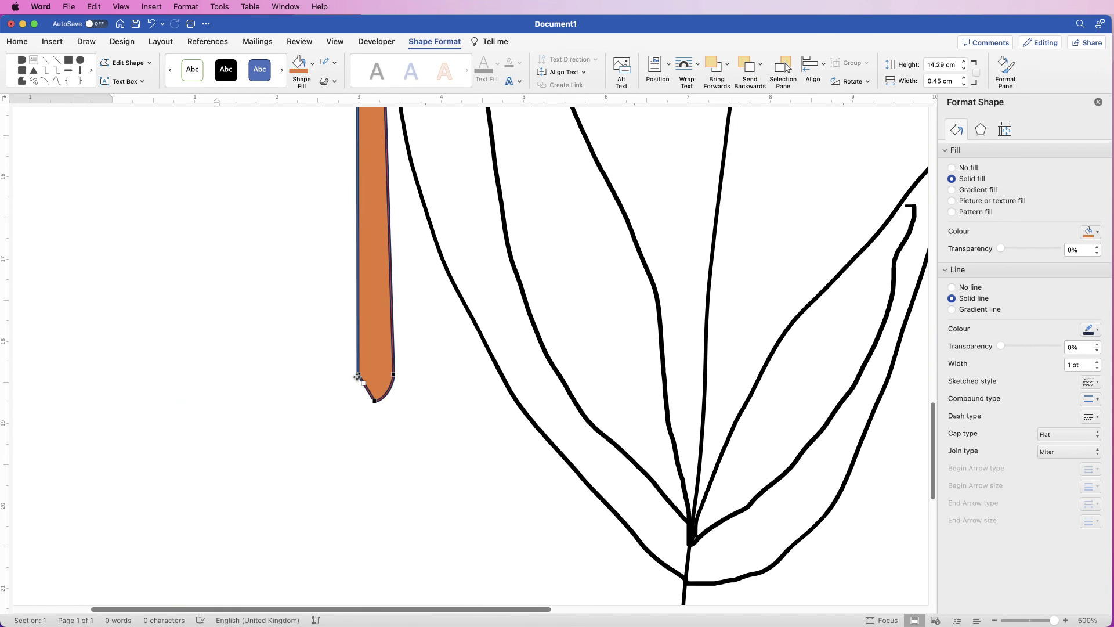
{"action": "scroll", "coordinate": [374, 398], "scroll_direction": "up", "scroll_amount": 20}
Step: Tilt the orange stem to match the monstera leaf and group the two together
{"action": "left_click", "coordinate": [1021, 612]}
{"action": "left_click", "coordinate": [867, 63]}
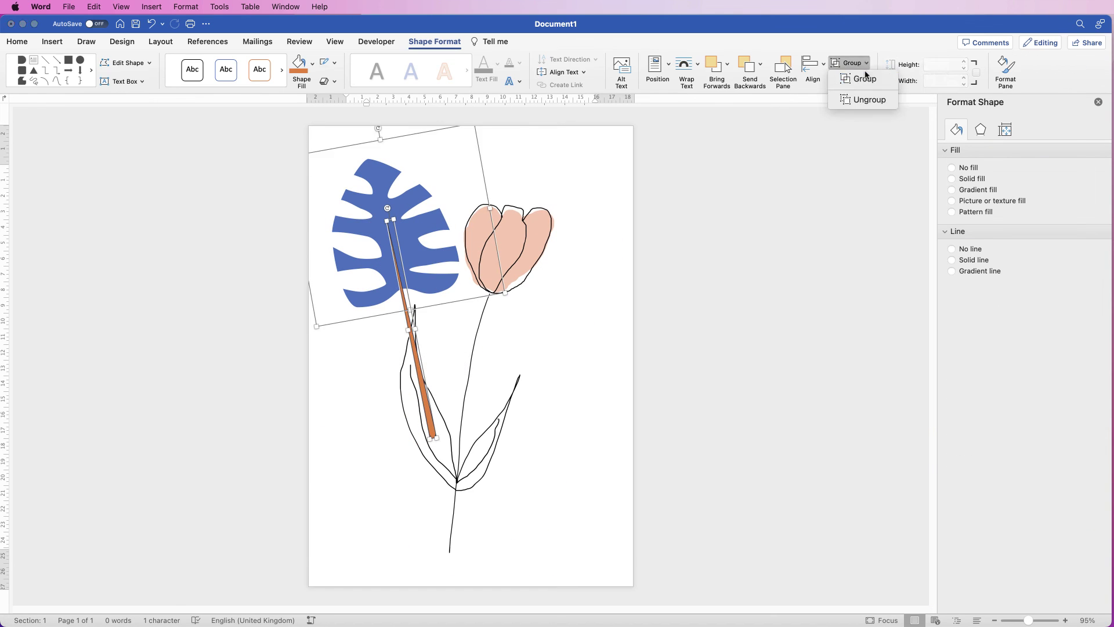
{"action": "left_click", "coordinate": [863, 77]}
{"action": "left_click", "coordinate": [451, 363]}
{"action": "key", "text": "Delete"}
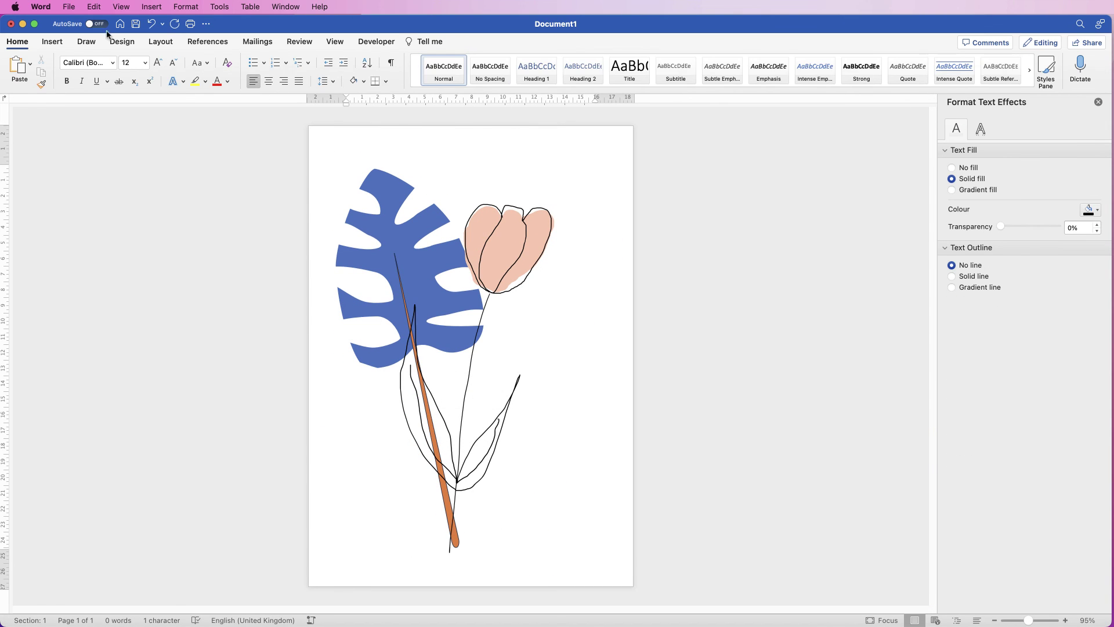
Step: Draw a second tulip at the lower right of the first, with a yellow-orange pen fill and a thin black outline and stem
{"action": "left_click", "coordinate": [85, 42]}
{"action": "left_click", "coordinate": [122, 82]}
{"action": "left_click", "coordinate": [100, 362]}
{"action": "mouse_move", "coordinate": [558, 343]}
{"action": "left_mouse_down"}
{"action": "mouse_move", "coordinate": [583, 283]}
{"action": "mouse_move", "coordinate": [449, 539]}
{"action": "mouse_move", "coordinate": [540, 319]}
{"action": "left_mouse_up"}
{"action": "left_click", "coordinate": [90, 70]}
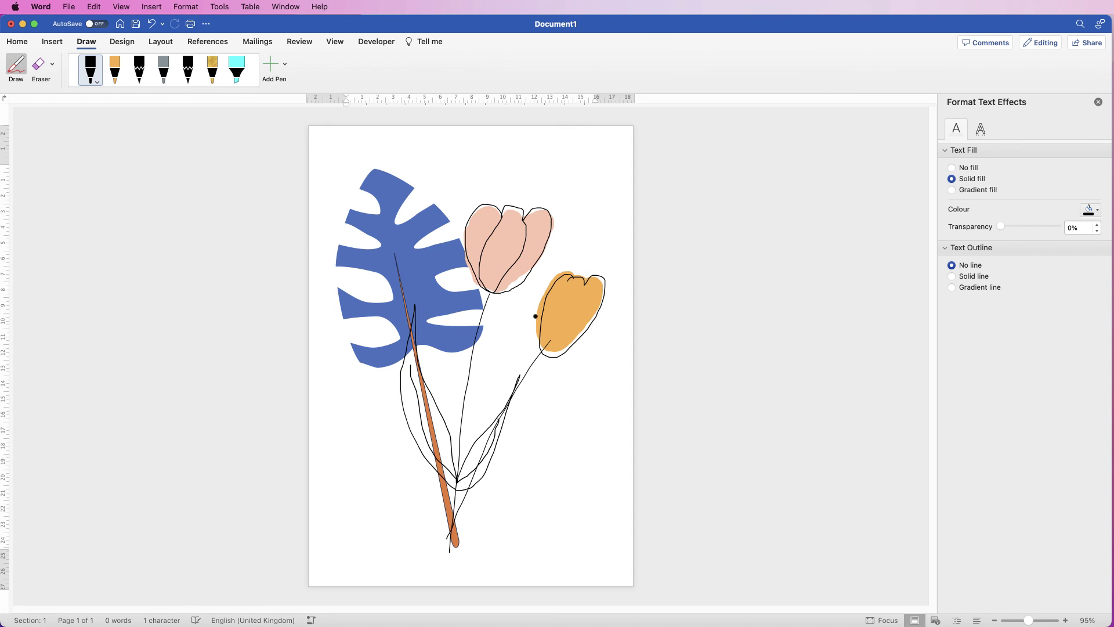
Step: Insert a shape below the yellow tulip and edit its points into a slanted, pointed leaf about 8.3 by 3.4 cm
{"action": "left_click", "coordinate": [52, 41]}
{"action": "left_click", "coordinate": [169, 82]}
{"action": "left_click", "coordinate": [244, 266]}
{"action": "left_click_drag", "start_coordinate": [521, 451], "coordinate": [581, 525]}
{"action": "left_click", "coordinate": [126, 63]}
{"action": "left_click", "coordinate": [137, 99]}
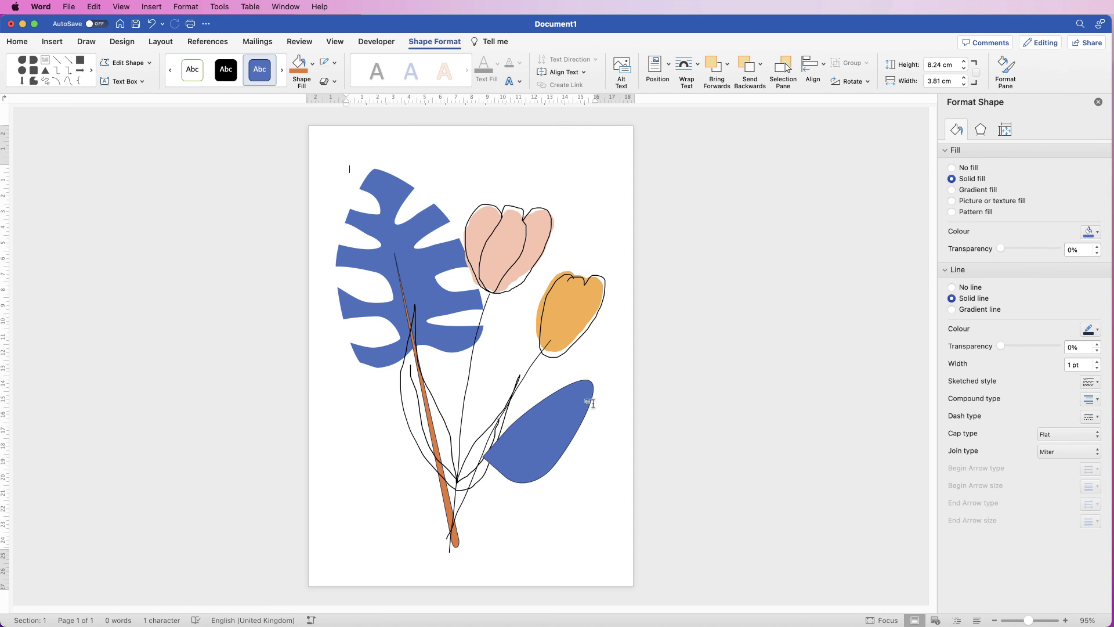
{"action": "left_click_drag", "start_coordinate": [582, 451], "coordinate": [584, 373]}
{"action": "left_click_drag", "start_coordinate": [1028, 621], "coordinate": [1034, 621]}
{"action": "scroll", "coordinate": [639, 348], "scroll_direction": "down", "scroll_amount": 3}
{"action": "left_click_drag", "start_coordinate": [658, 372], "coordinate": [552, 311]}
Step: Fill the leaf dark green without an outline and join a second green leaf, leaning the other way, to its base
{"action": "left_click", "coordinate": [313, 63]}
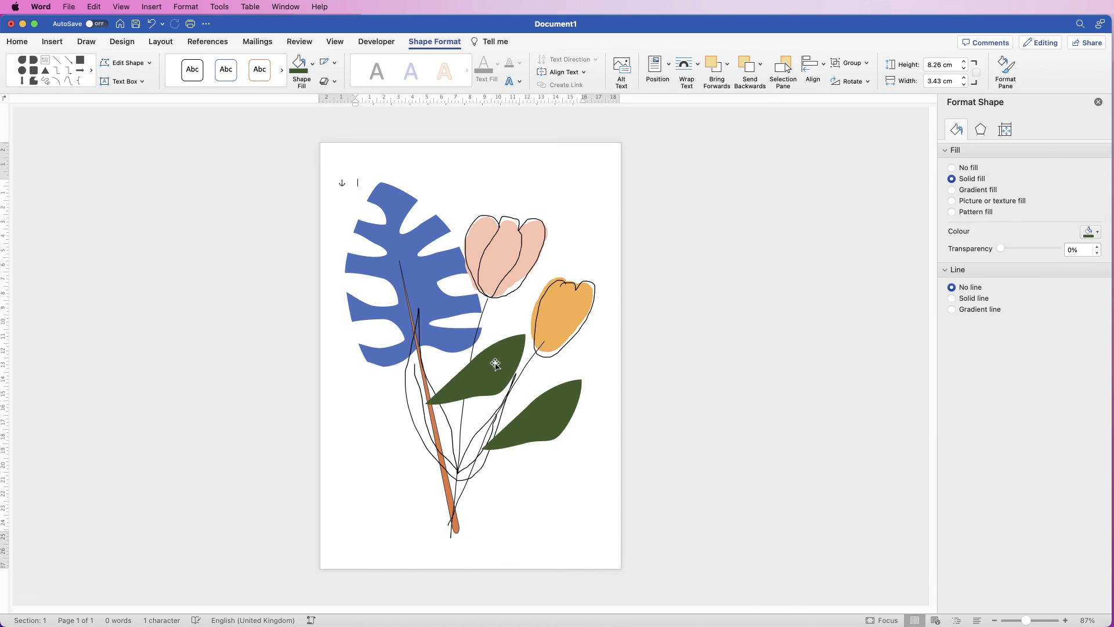
{"action": "left_click_drag", "start_coordinate": [509, 406], "coordinate": [482, 400]}
{"action": "left_click", "coordinate": [682, 426]}
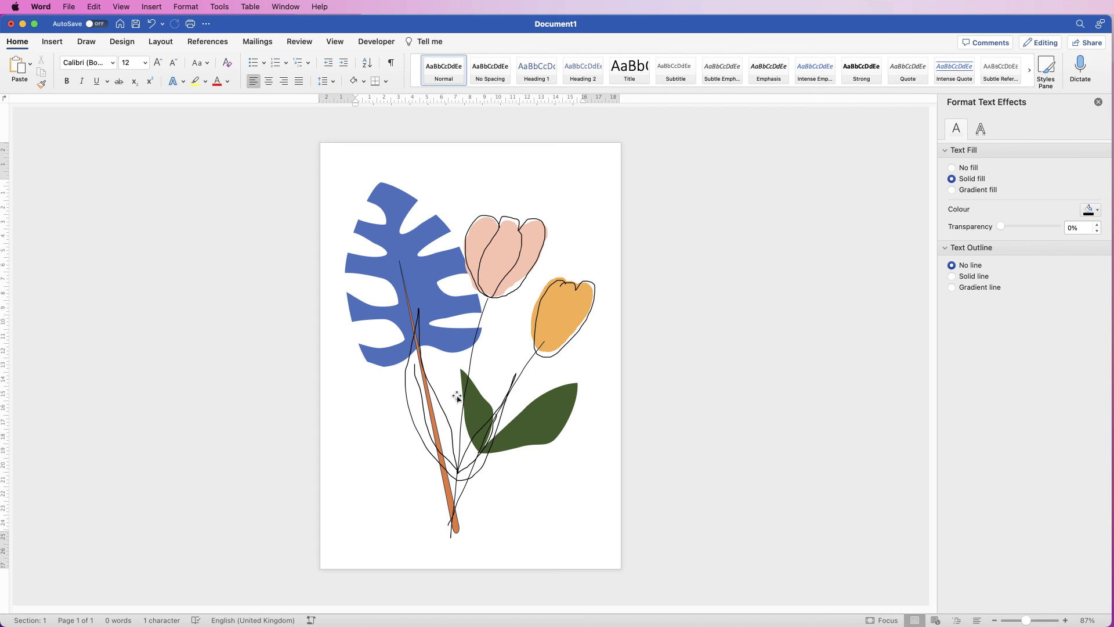
Step: Group the green leaves, both tulips with their ink outlines, and the monstera leaf with its stem into one object
{"action": "left_click", "coordinate": [531, 427]}
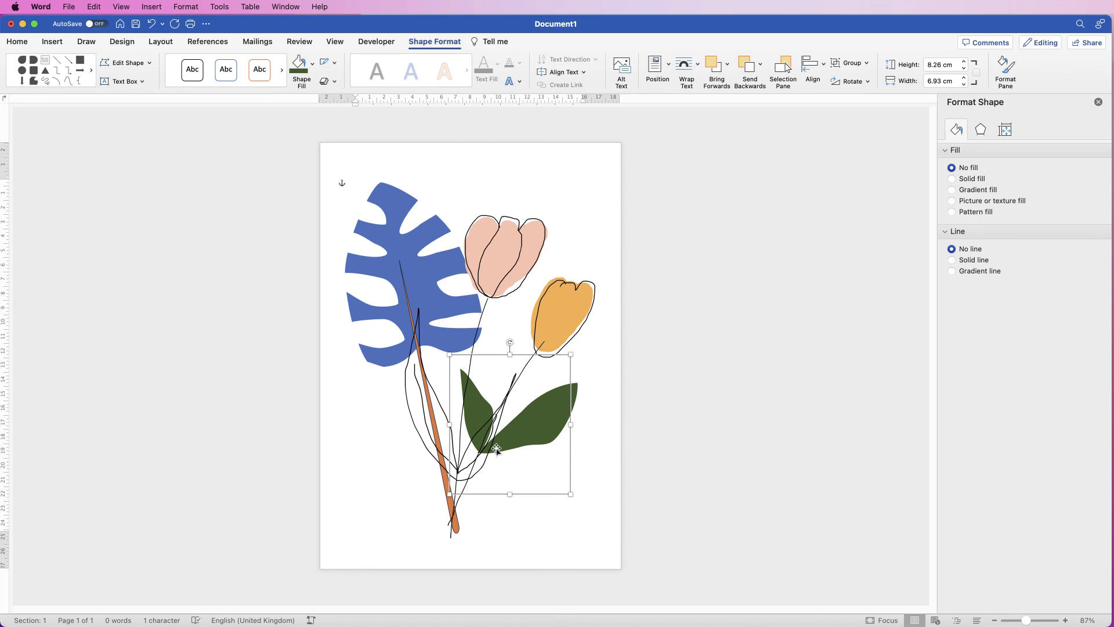
{"action": "left_click", "coordinate": [551, 327], "text": "shift"}
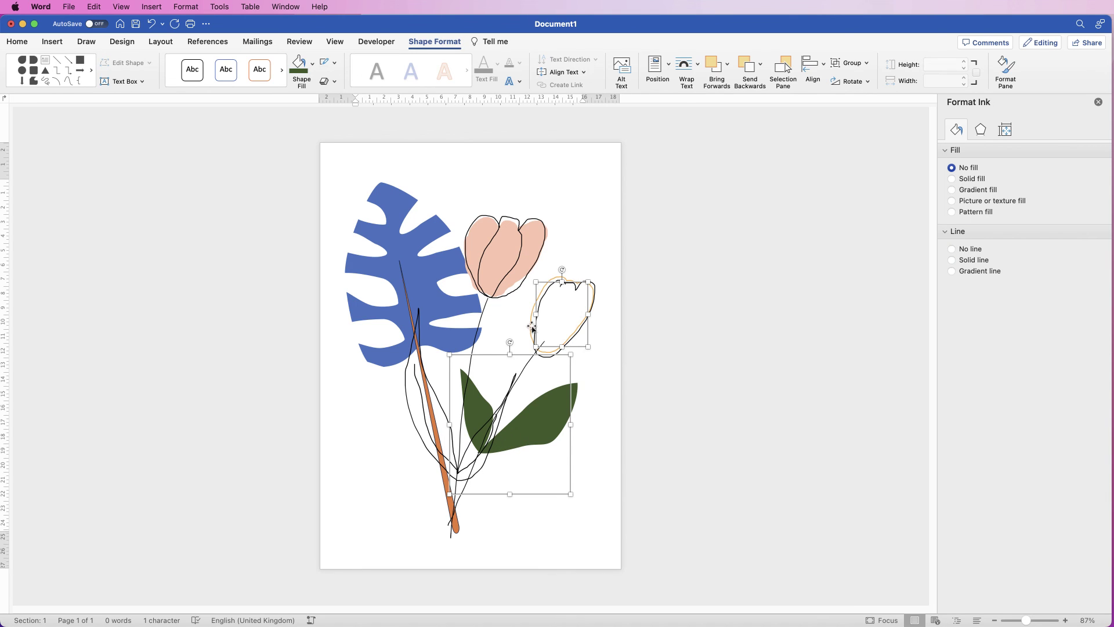
{"action": "left_click", "coordinate": [529, 327], "text": "shift"}
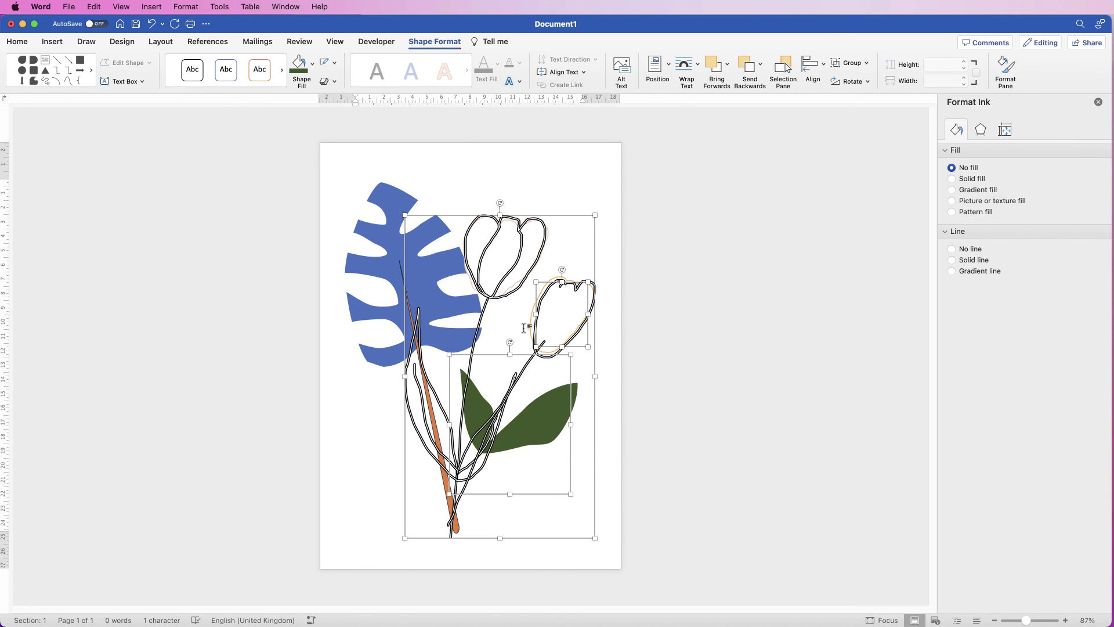
{"action": "left_click", "coordinate": [425, 297], "text": "shift"}
{"action": "left_click", "coordinate": [385, 355], "text": "shift"}
{"action": "left_click", "coordinate": [421, 375], "text": "shift"}
{"action": "left_click", "coordinate": [440, 405], "text": "shift"}
{"action": "left_click", "coordinate": [436, 313], "text": "shift"}
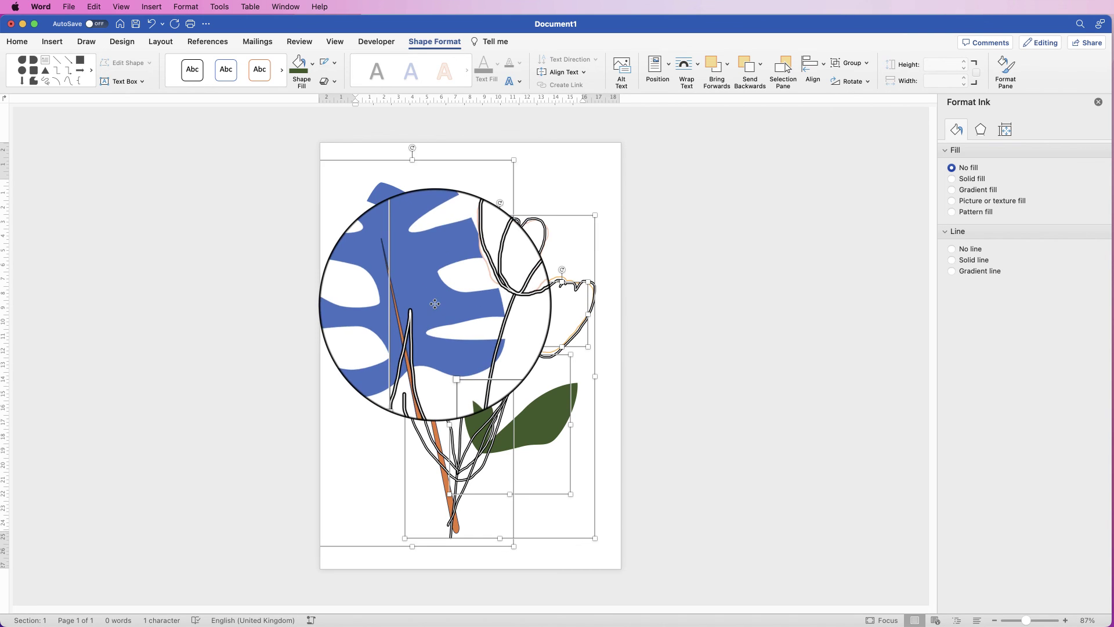
{"action": "left_click", "coordinate": [850, 62]}
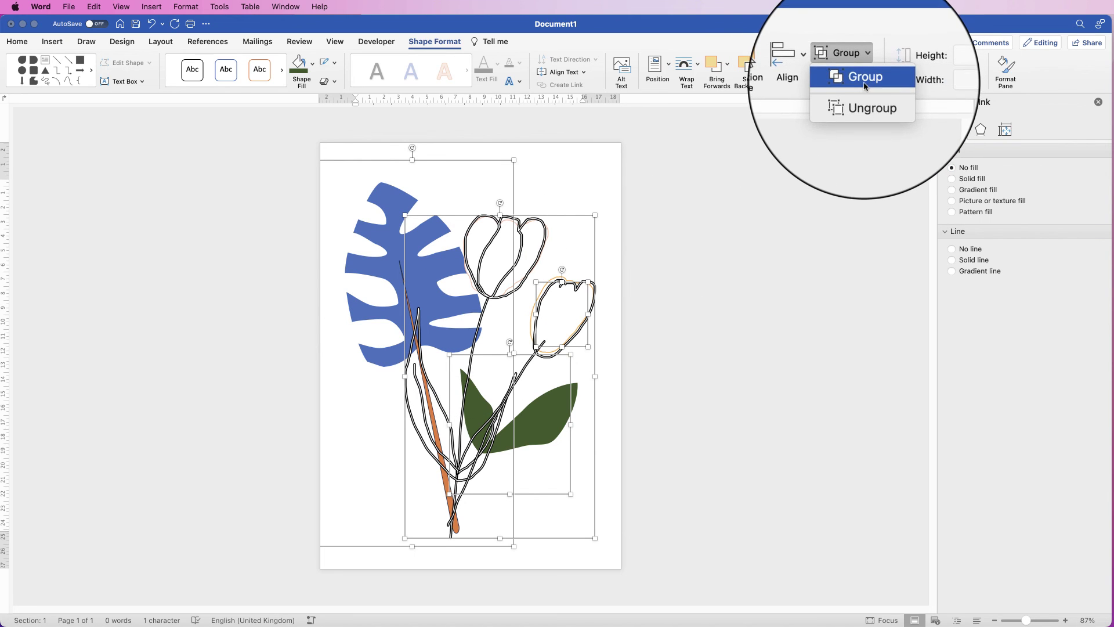
{"action": "left_click", "coordinate": [856, 76]}
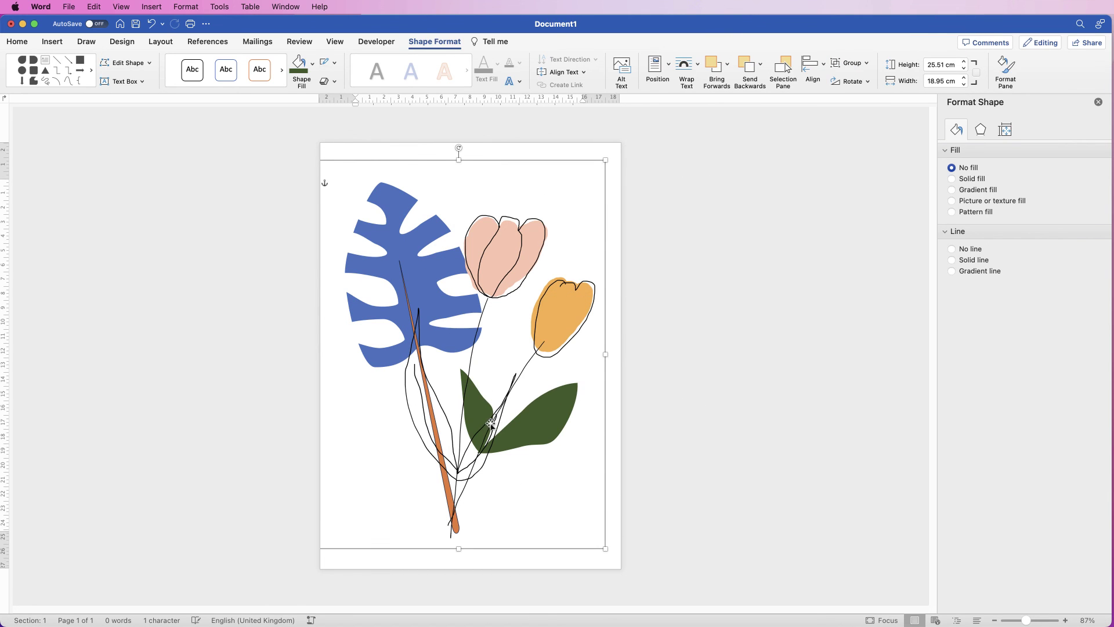
Step: Move the grouped illustration slightly to the right so that it sits centred on the page
{"action": "left_click_drag", "start_coordinate": [491, 424], "coordinate": [499, 424]}
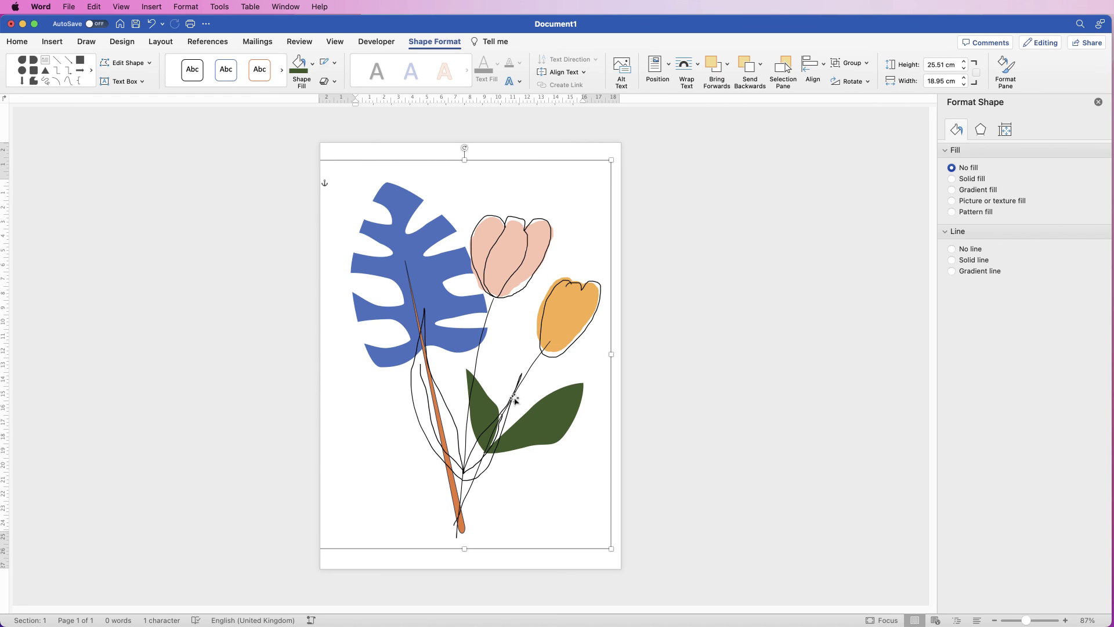
{"action": "mouse_move", "coordinate": [503, 425]}
{"action": "left_mouse_down"}
{"action": "mouse_move", "coordinate": [516, 421]}
{"action": "mouse_move", "coordinate": [500, 426]}
{"action": "left_mouse_up"}
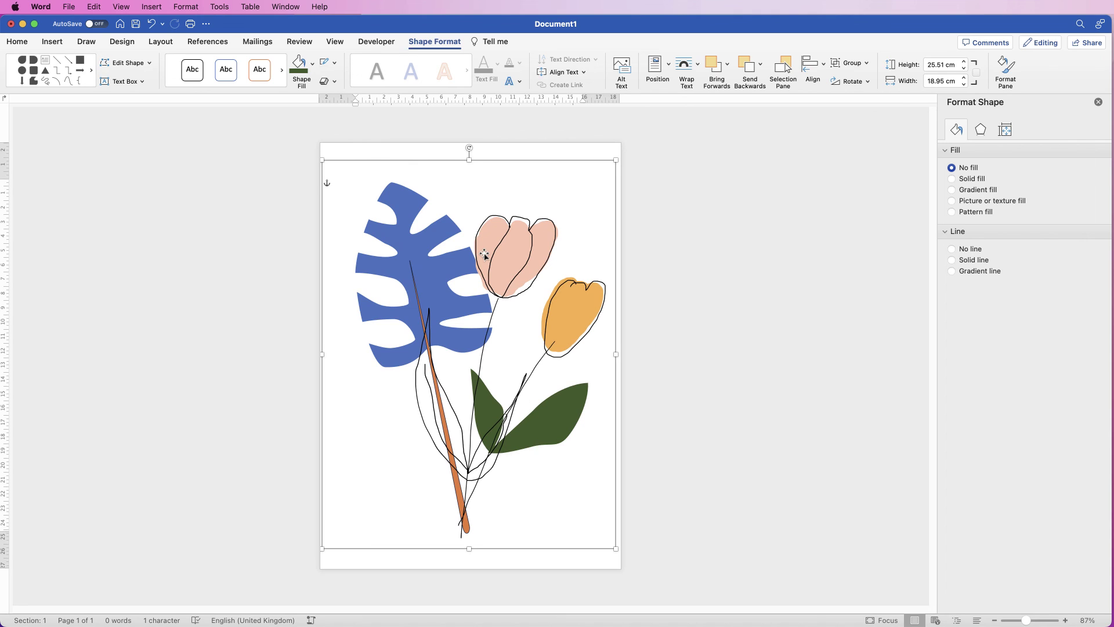
{"action": "left_click", "coordinate": [446, 314]}
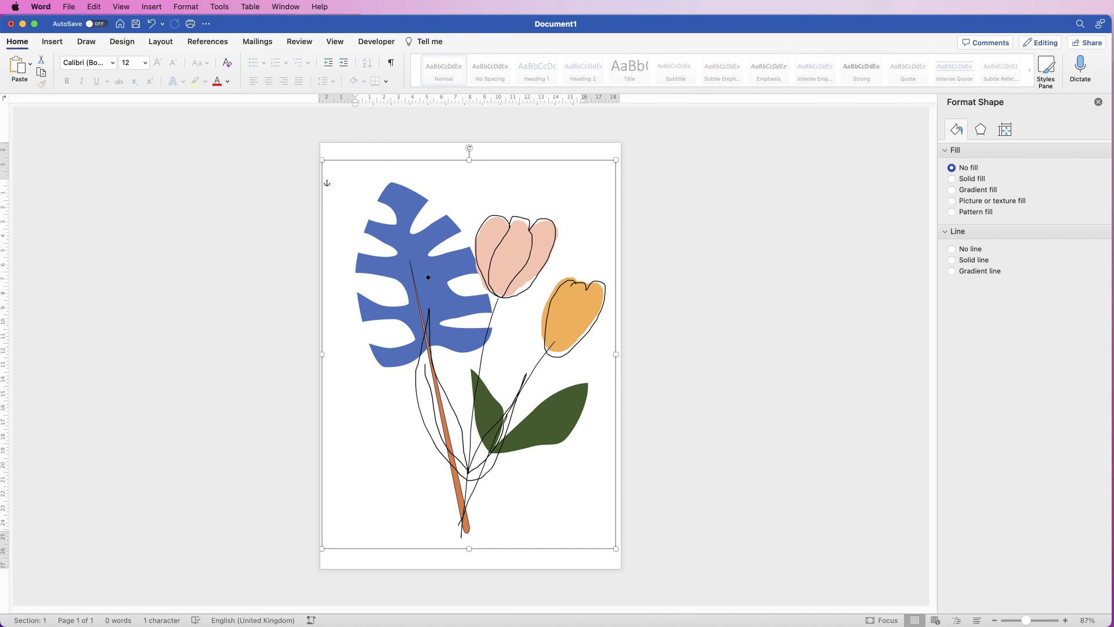
Step: Check the file types offered for saving the grouped illustration as a picture, without saving it
{"action": "right_click", "coordinate": [435, 277]}
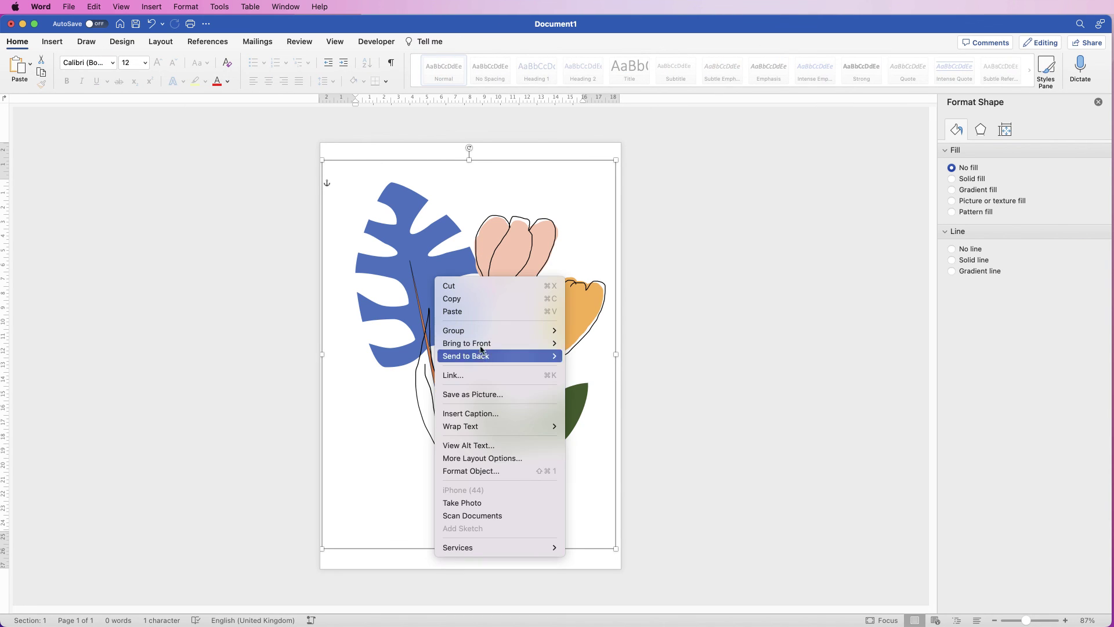
{"action": "left_click", "coordinate": [452, 396]}
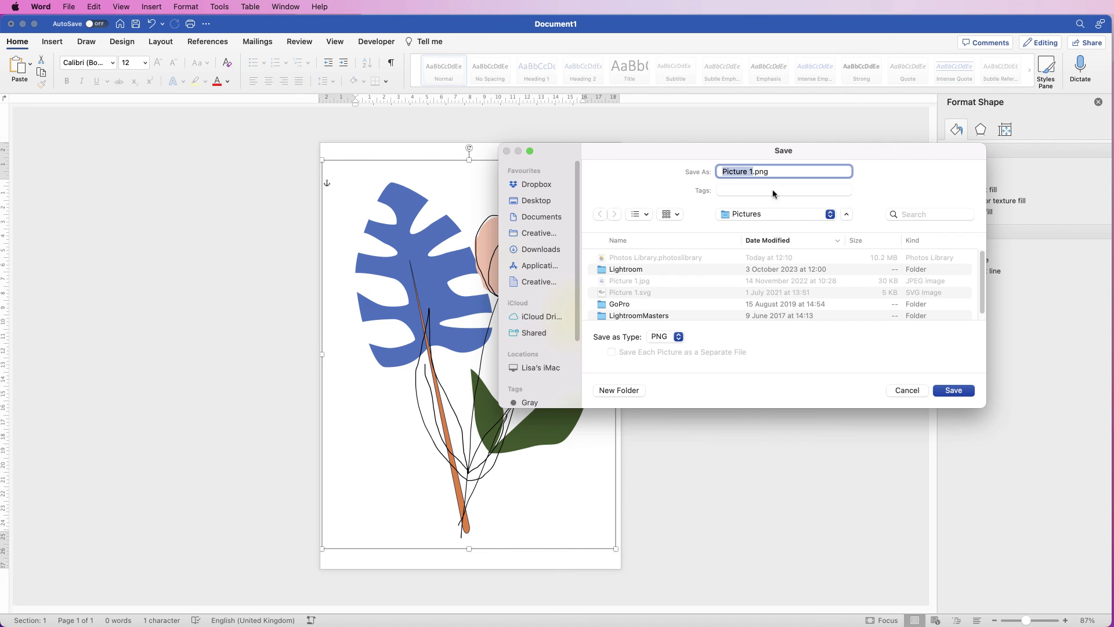
{"action": "left_click", "coordinate": [677, 338]}
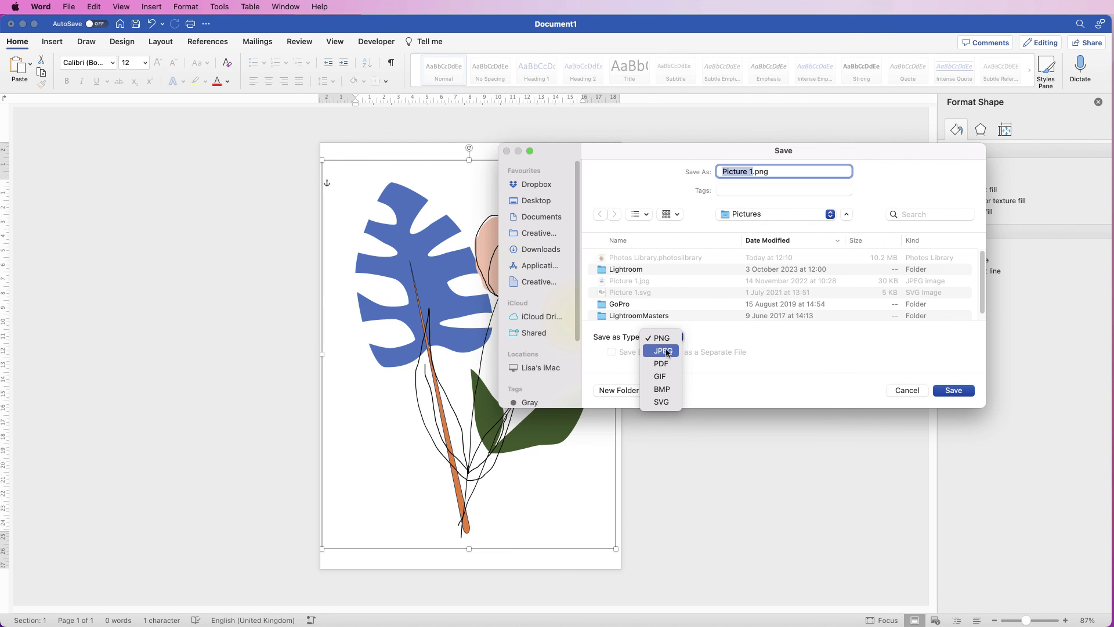
{"action": "left_click", "coordinate": [906, 390]}
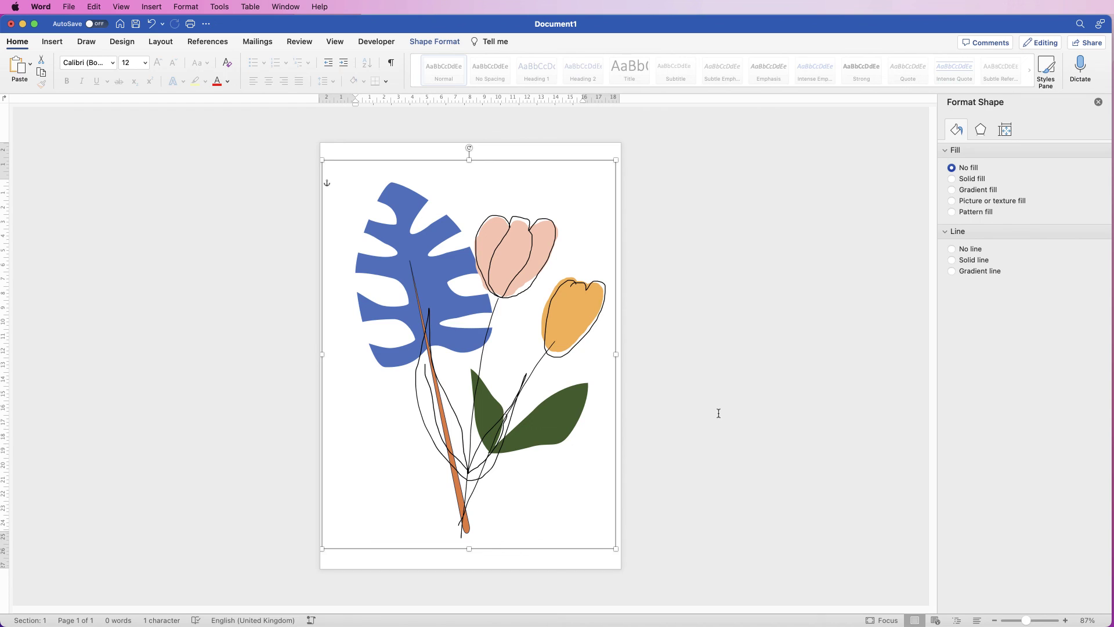